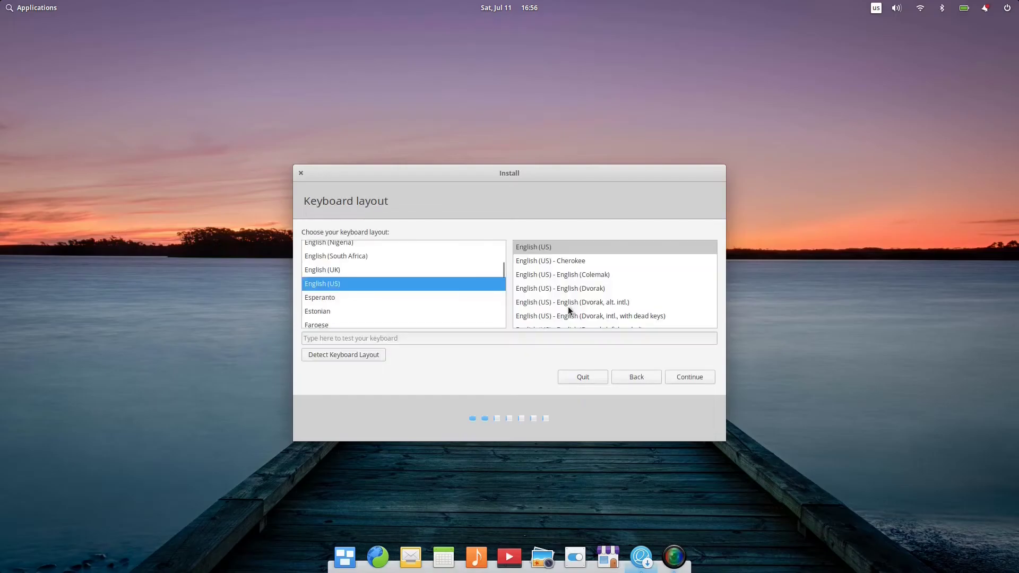
Step: Set the keyboard layout to Bosnian, test it with the characters žđšćč, and continue the installation
{"action": "scroll", "coordinate": [457, 283], "scroll_direction": "up", "scroll_amount": 6}
{"action": "scroll", "coordinate": [320, 304], "scroll_direction": "up", "scroll_amount": 2}
{"action": "scroll", "coordinate": [335, 293], "scroll_direction": "down", "scroll_amount": 4}
{"action": "left_click", "coordinate": [337, 289]}
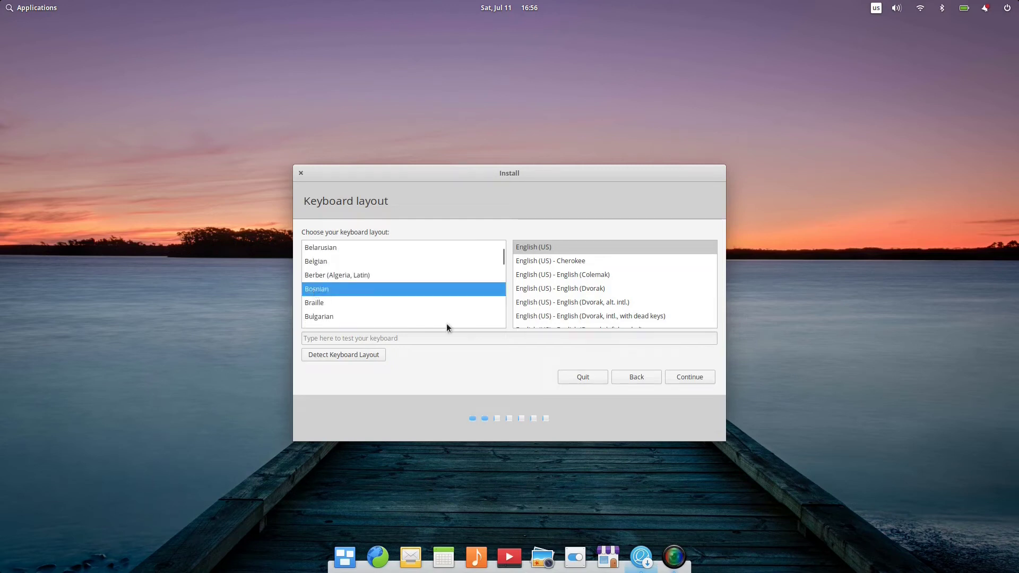
{"action": "left_click", "coordinate": [408, 342]}
{"action": "type", "text": "žđšćč"}
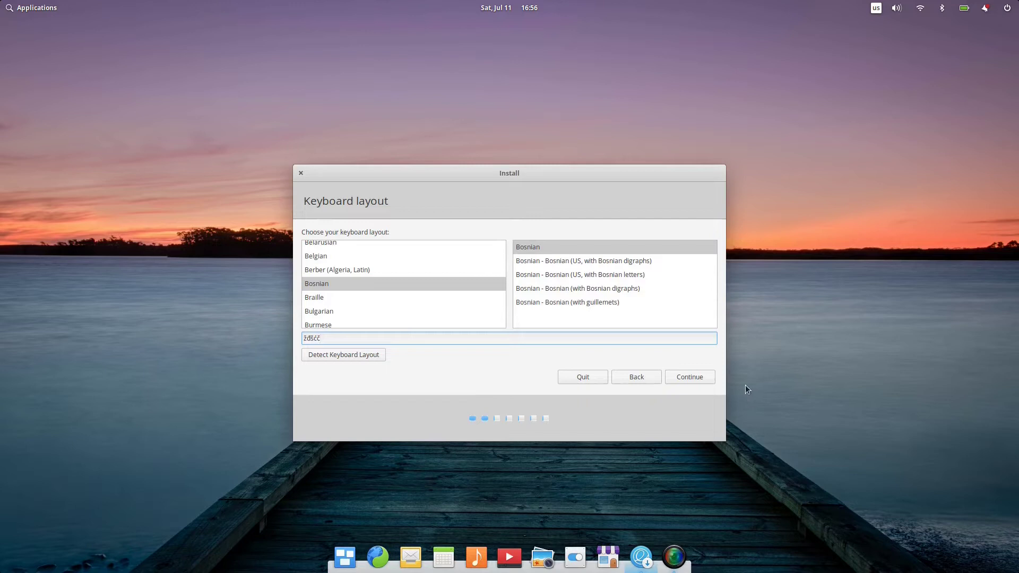
{"action": "left_click", "coordinate": [701, 378]}
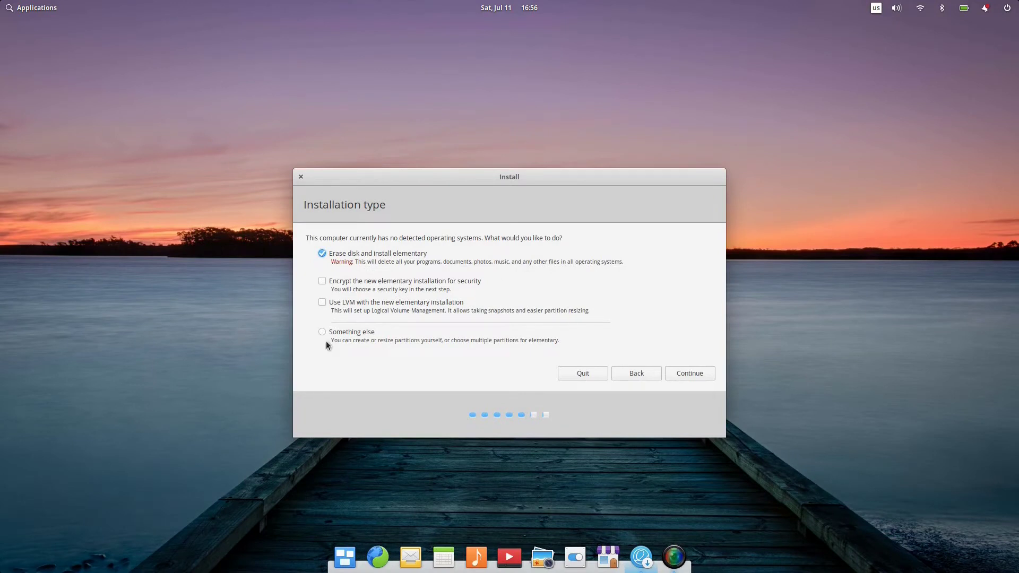
Step: Choose the "Something else" installation type and set the boot loader device to /dev/sdc ASMedia AS2115 (160.0 GB)
{"action": "left_click", "coordinate": [322, 332]}
{"action": "left_click", "coordinate": [679, 374]}
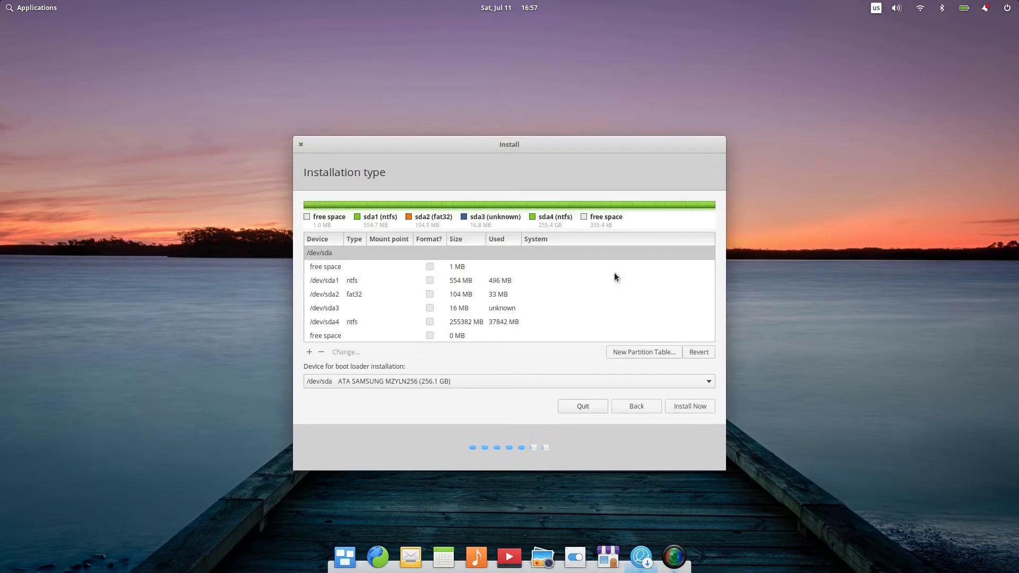
{"action": "left_click", "coordinate": [463, 381]}
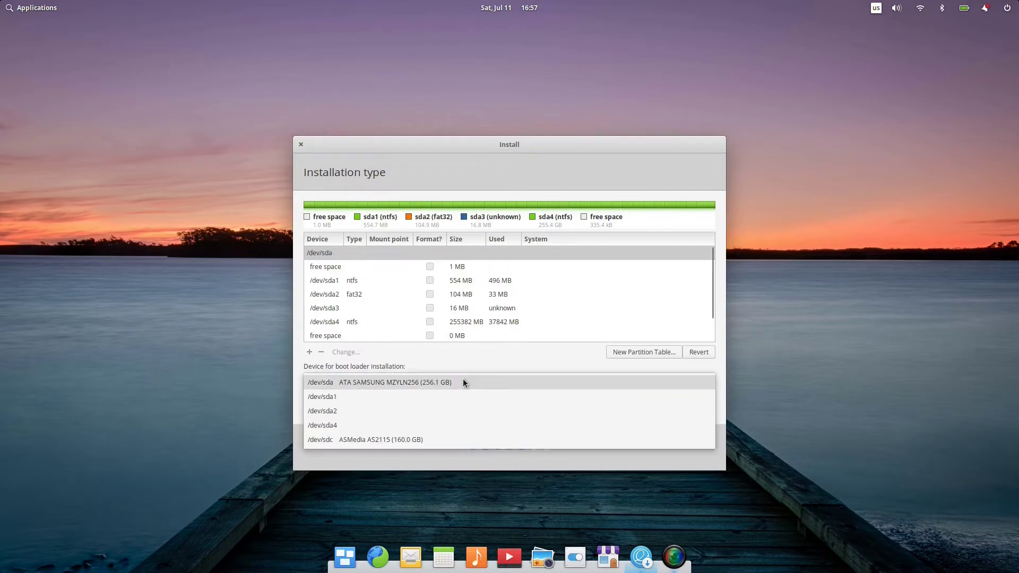
{"action": "left_click", "coordinate": [404, 439]}
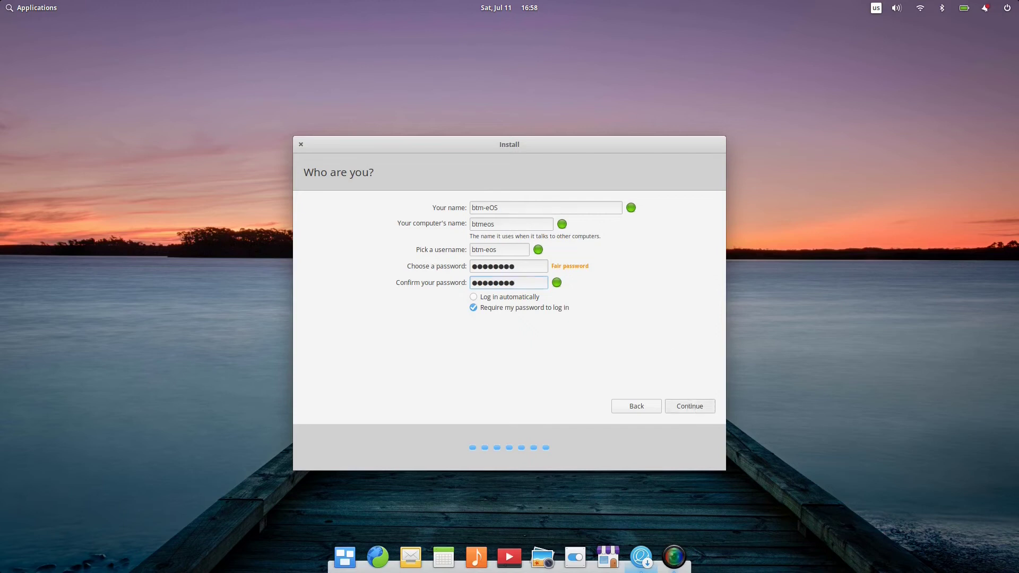
Step: Submit the completed user account details and move the installation progress window slightly higher
{"action": "key", "text": "Return"}
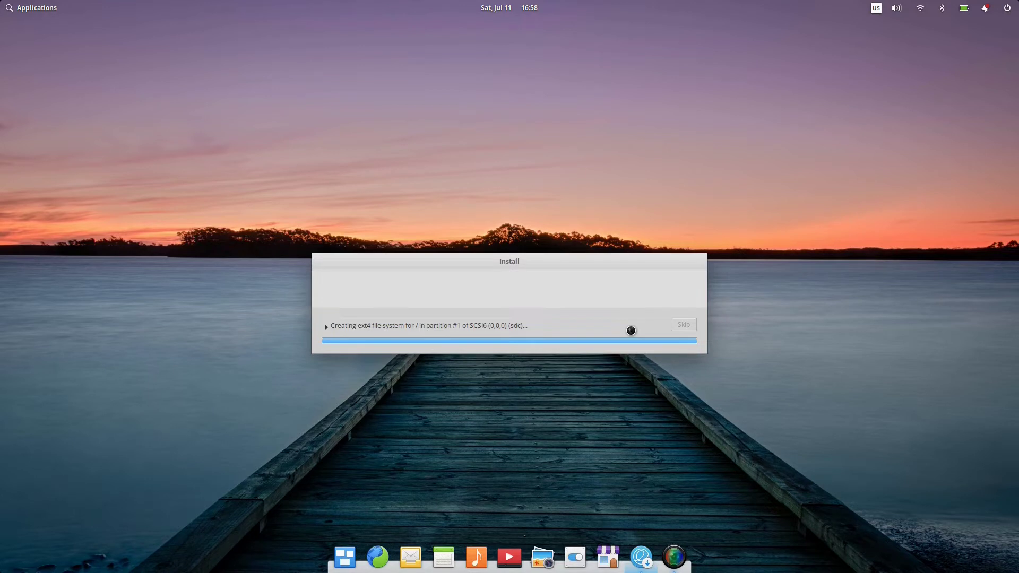
{"action": "left_click_drag", "start_coordinate": [530, 265], "coordinate": [520, 227]}
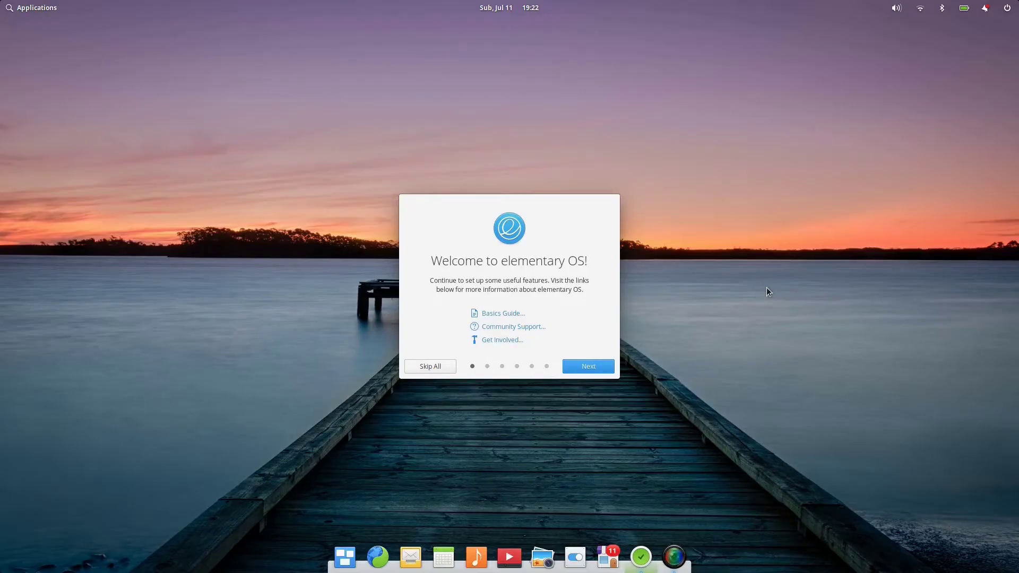
Step: Complete the elementary OS welcome setup, keeping the default location, night light and housekeeping options
{"action": "left_click", "coordinate": [604, 368]}
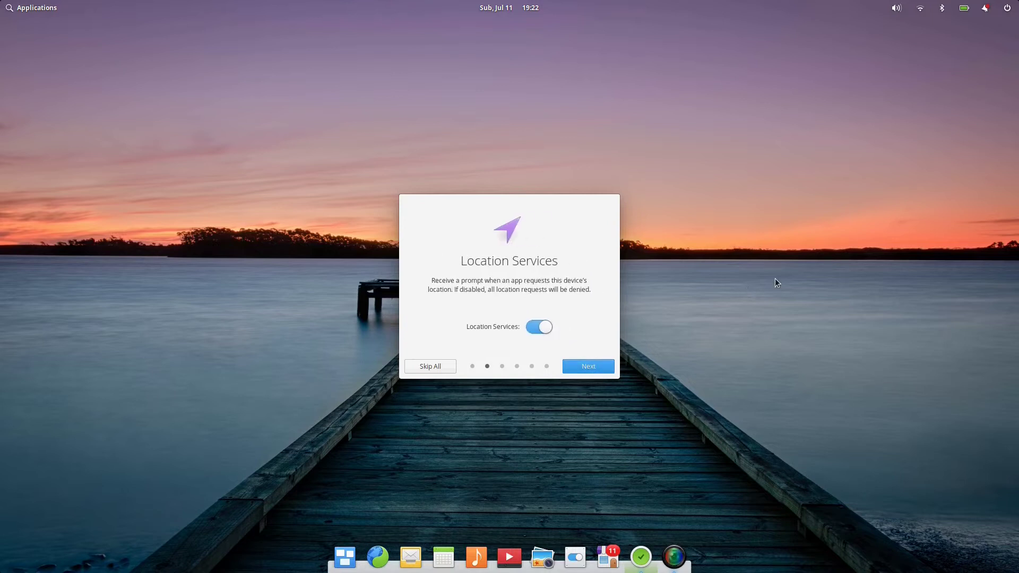
{"action": "left_click", "coordinate": [601, 368]}
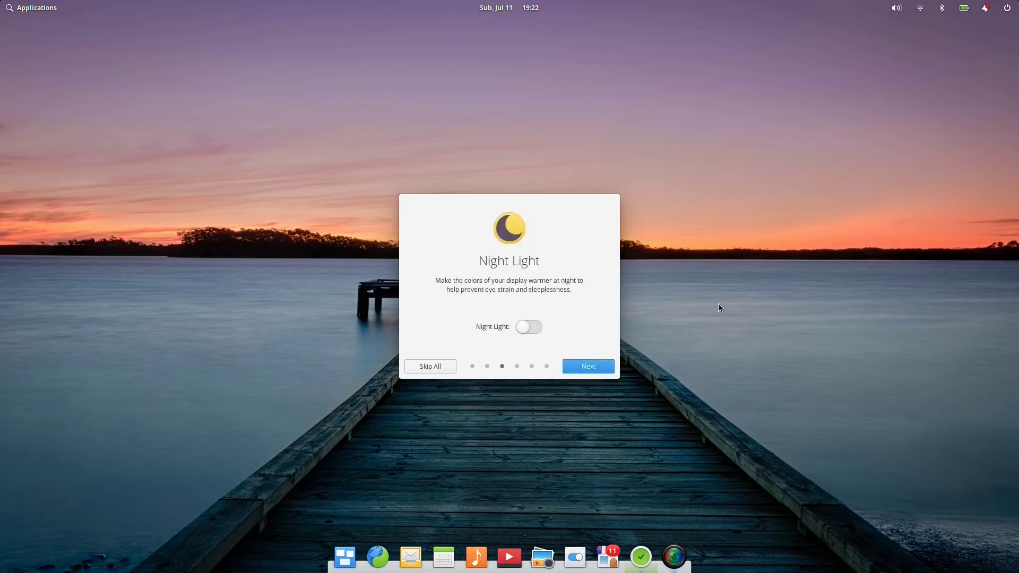
{"action": "left_click", "coordinate": [608, 368]}
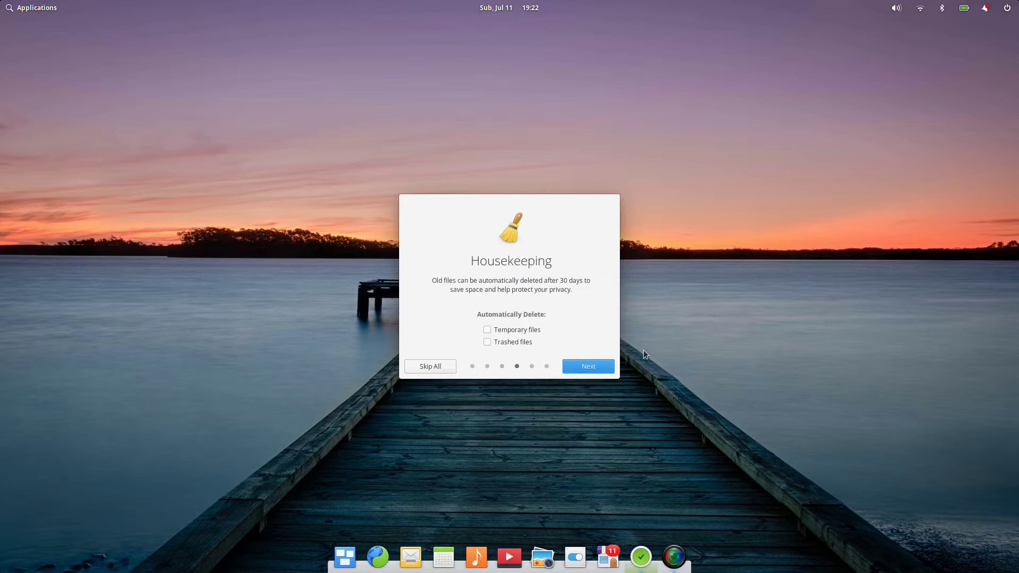
{"action": "left_click", "coordinate": [601, 370]}
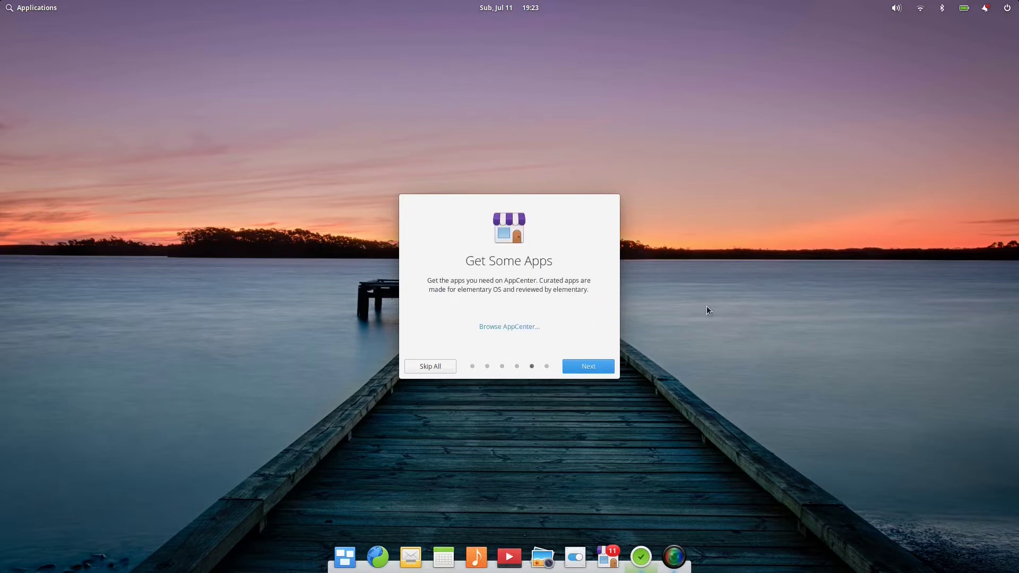
{"action": "left_click", "coordinate": [602, 372]}
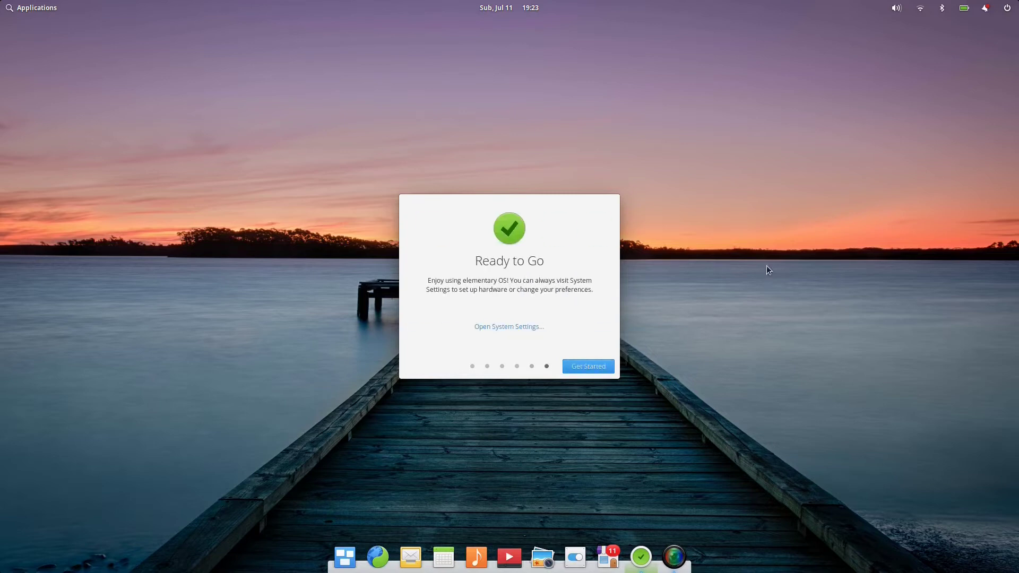
{"action": "left_click", "coordinate": [598, 370]}
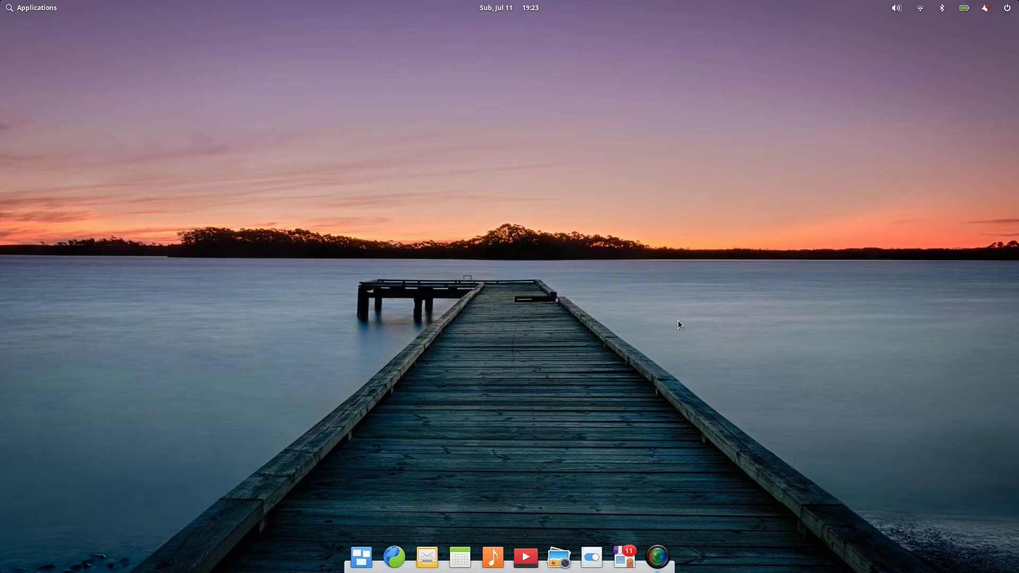
Step: Open AppCenter and browse the featured, trending and recently updated apps on its home page
{"action": "left_click", "coordinate": [625, 556]}
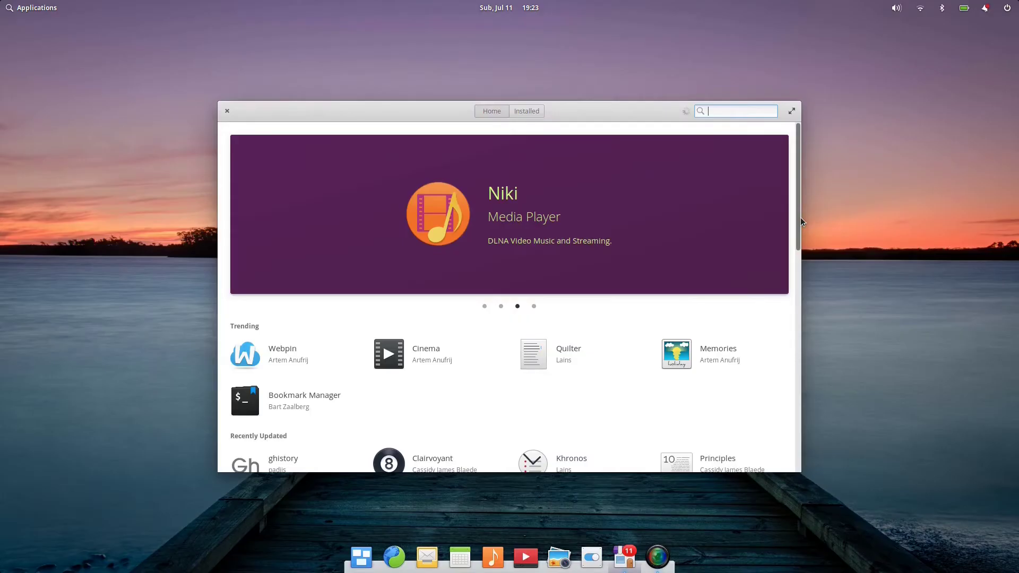
{"action": "left_click_drag", "start_coordinate": [984, 221], "coordinate": [983, 352]}
{"action": "left_click_drag", "start_coordinate": [798, 296], "coordinate": [782, 201]}
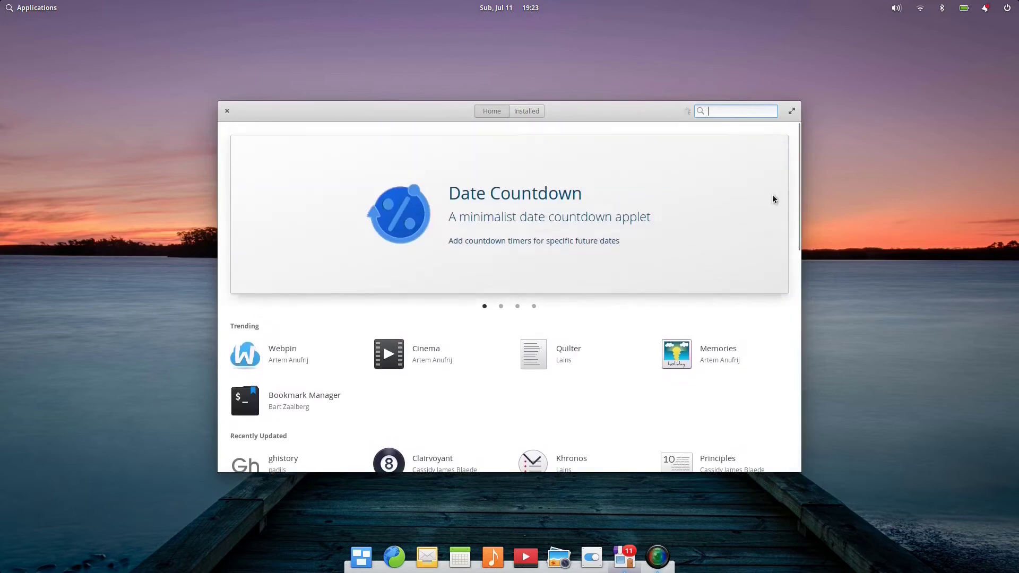
Step: Review the available updates among the installed apps in AppCenter and update all of them
{"action": "left_click", "coordinate": [518, 113]}
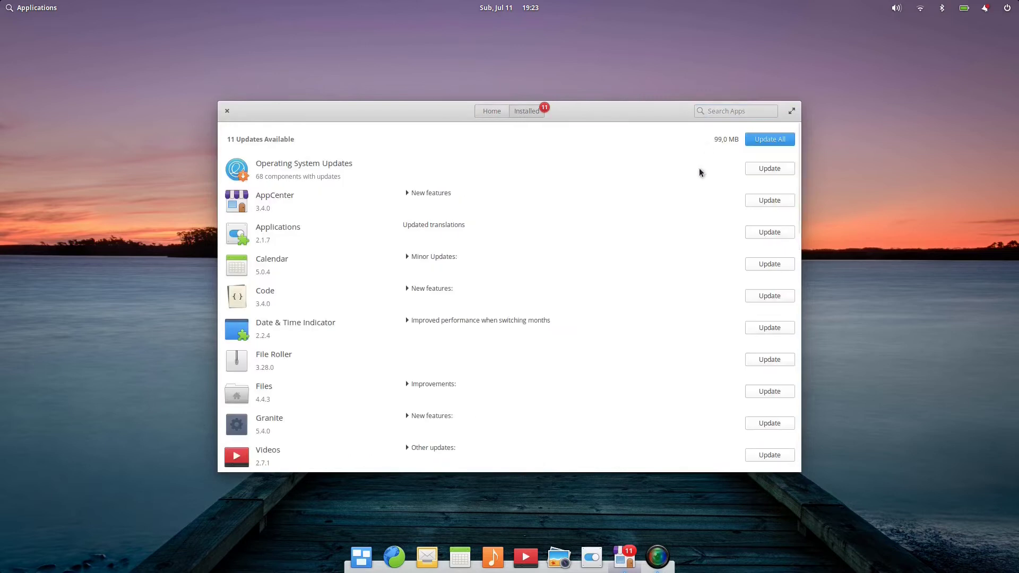
{"action": "scroll", "coordinate": [645, 258], "scroll_direction": "down", "scroll_amount": 3}
{"action": "scroll", "coordinate": [645, 258], "scroll_direction": "down", "scroll_amount": 3}
{"action": "scroll", "coordinate": [645, 258], "scroll_direction": "up", "scroll_amount": 6}
{"action": "left_click", "coordinate": [763, 139]}
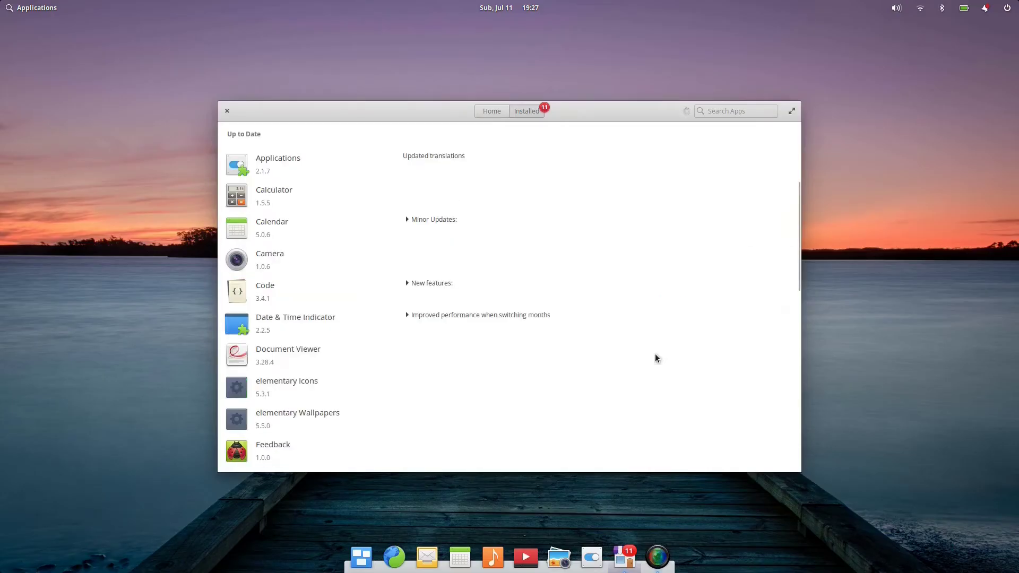
Step: Look over the list of up-to-date apps and check the system notifications
{"action": "scroll", "coordinate": [655, 359], "scroll_direction": "down", "scroll_amount": 1}
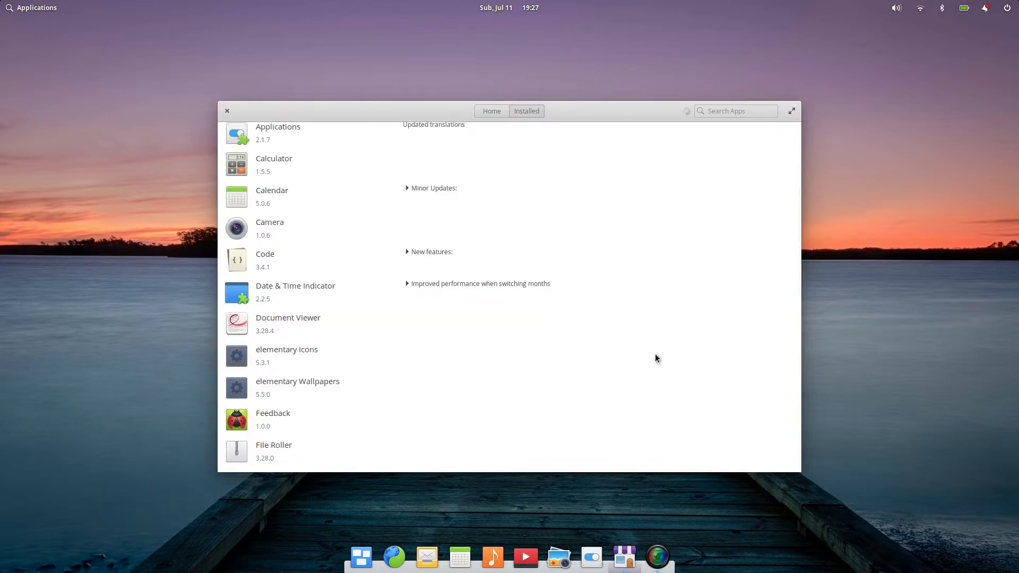
{"action": "left_click", "coordinate": [985, 8]}
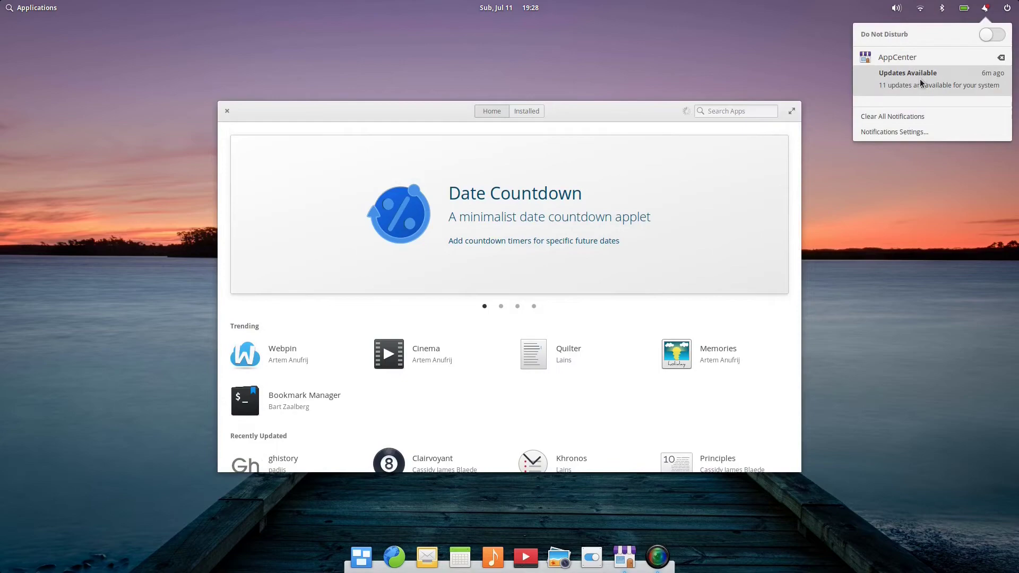
{"action": "left_click", "coordinate": [911, 192]}
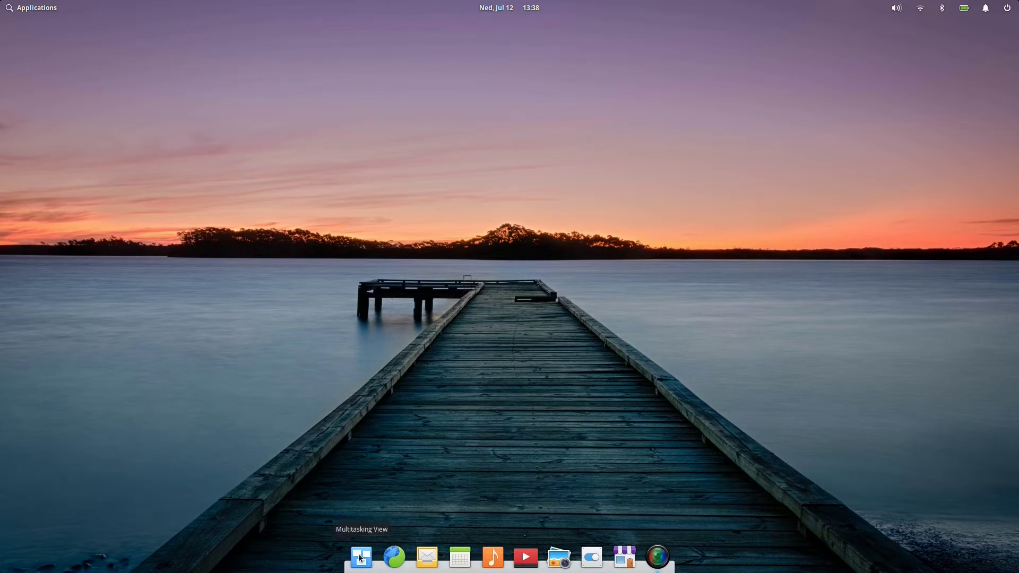
Step: Open the Web browser and load the bbc.com website
{"action": "left_click", "coordinate": [396, 566]}
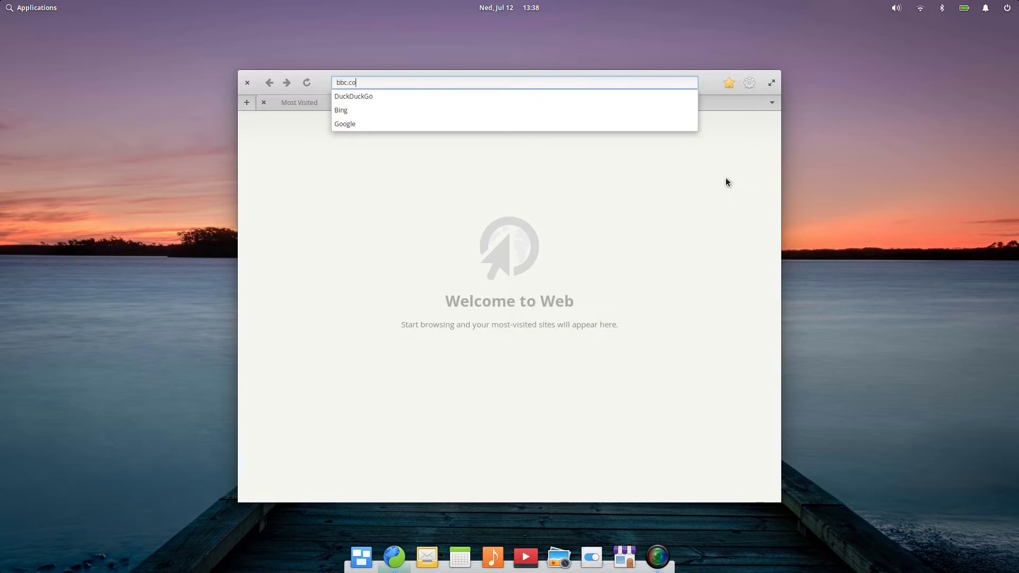
{"action": "key", "text": "Return"}
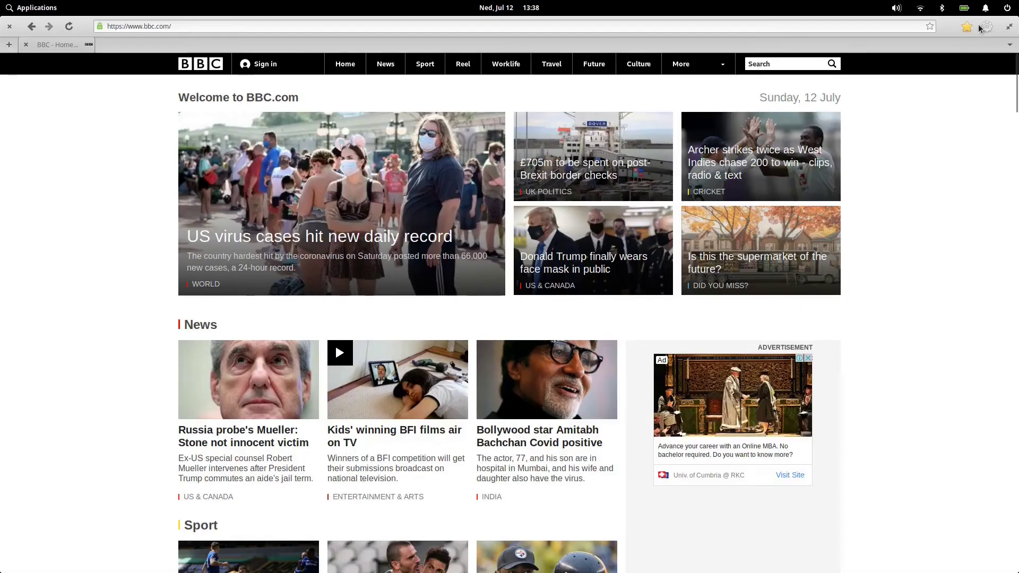
Step: Inspect the browser's options and bookmarks, and dismiss the browser after restoring its smaller window size
{"action": "left_click", "coordinate": [987, 28]}
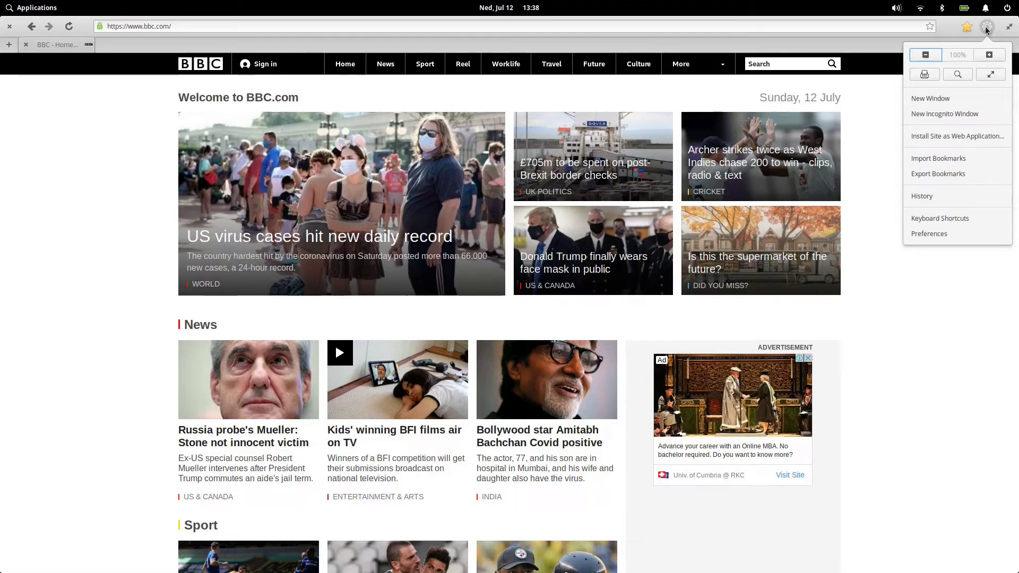
{"action": "left_click", "coordinate": [961, 27]}
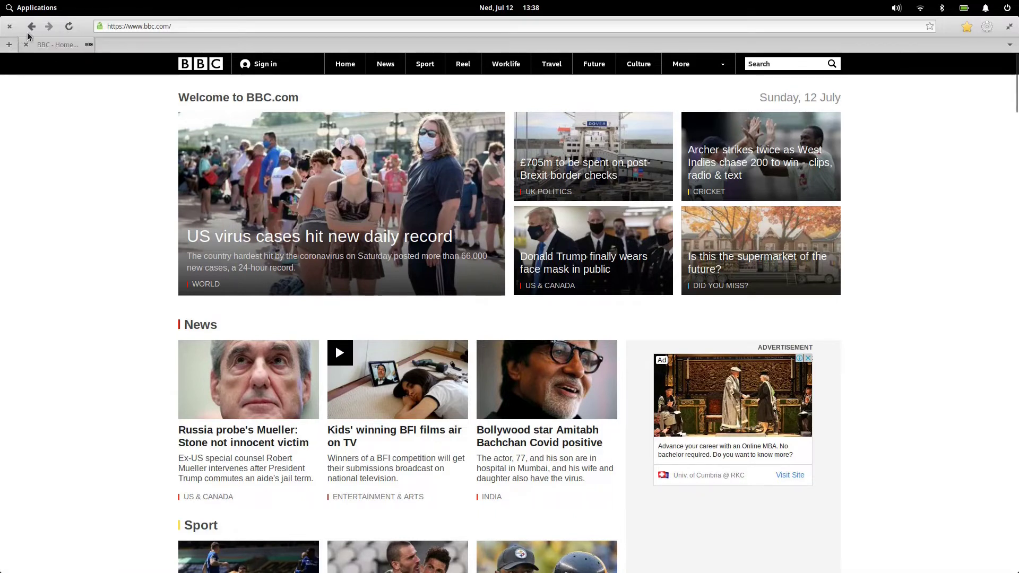
{"action": "left_click", "coordinate": [1009, 26]}
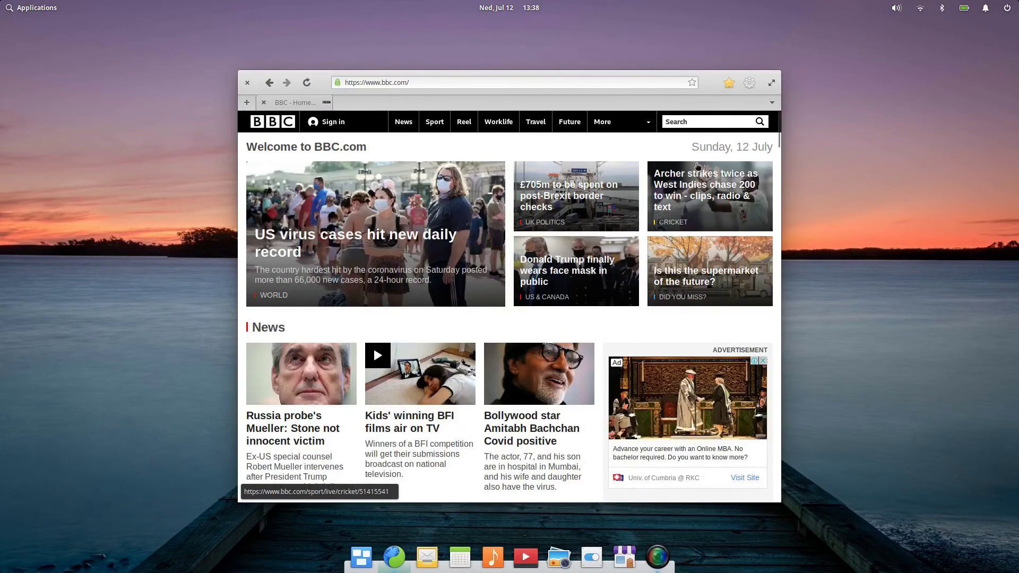
{"action": "key", "text": "alt+F4"}
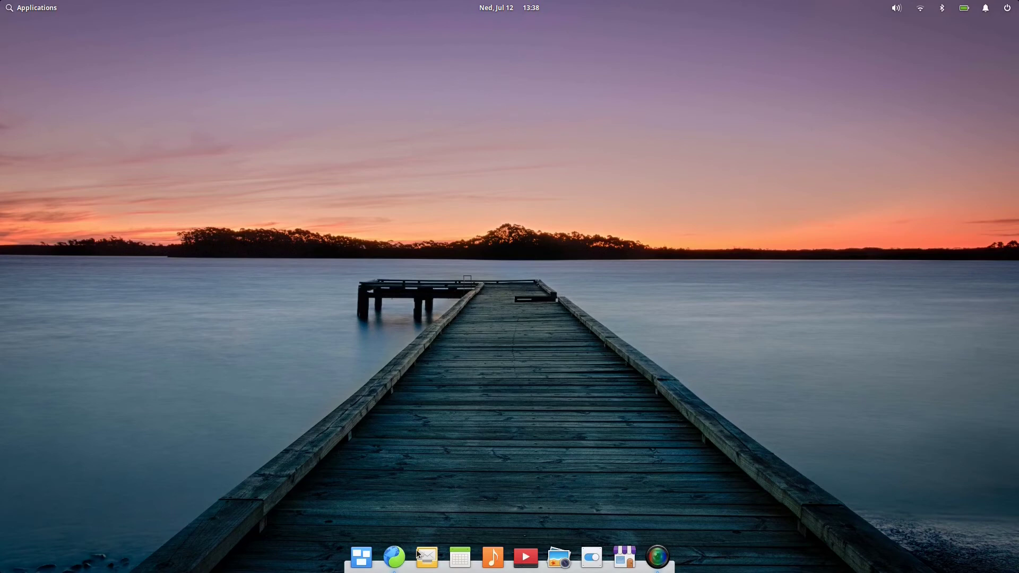
Step: Open the Calendar and Music apps for a brief look, dismissing each one
{"action": "left_click", "coordinate": [461, 557]}
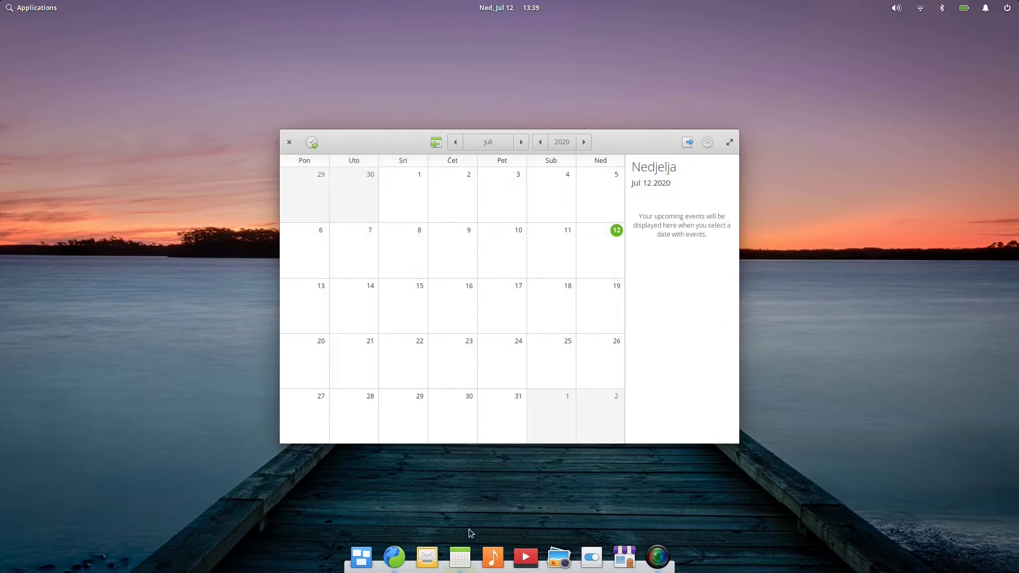
{"action": "left_click", "coordinate": [460, 557]}
{"action": "left_click", "coordinate": [493, 562]}
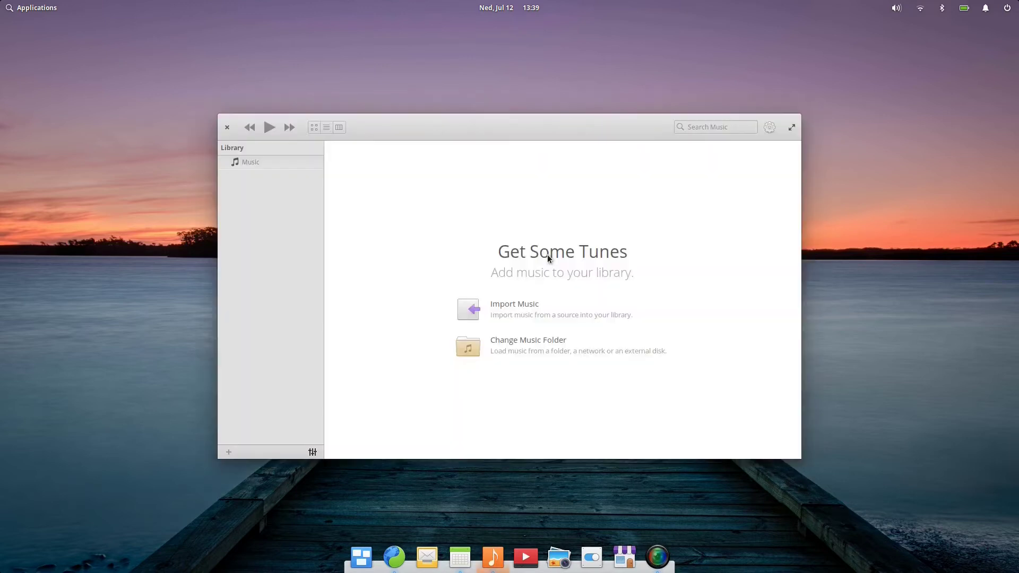
{"action": "left_click", "coordinate": [229, 129]}
Step: Open the Videos and Photos apps for a brief look, closing each one
{"action": "left_click", "coordinate": [532, 564]}
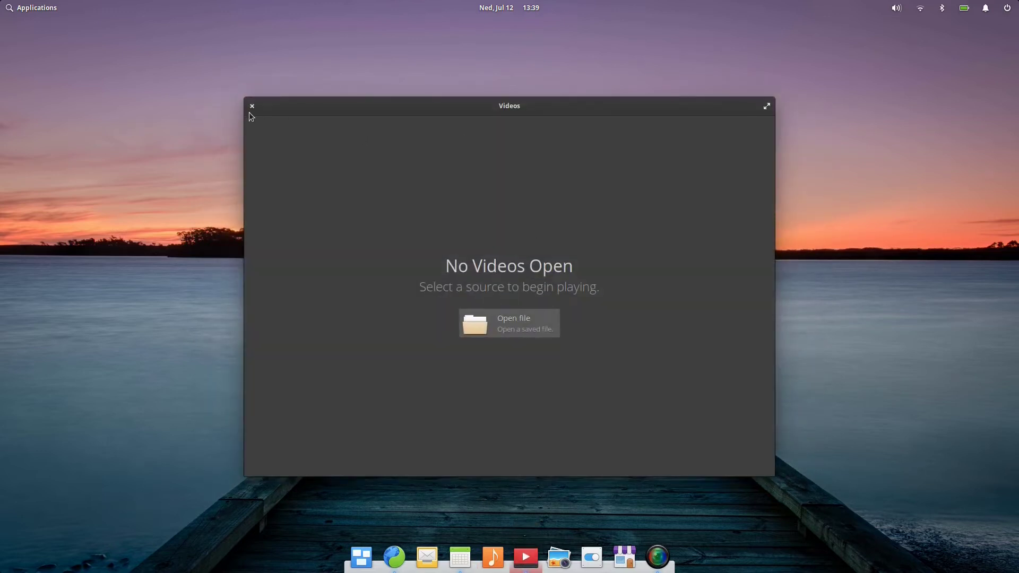
{"action": "left_click", "coordinate": [252, 106]}
{"action": "left_click", "coordinate": [556, 563]}
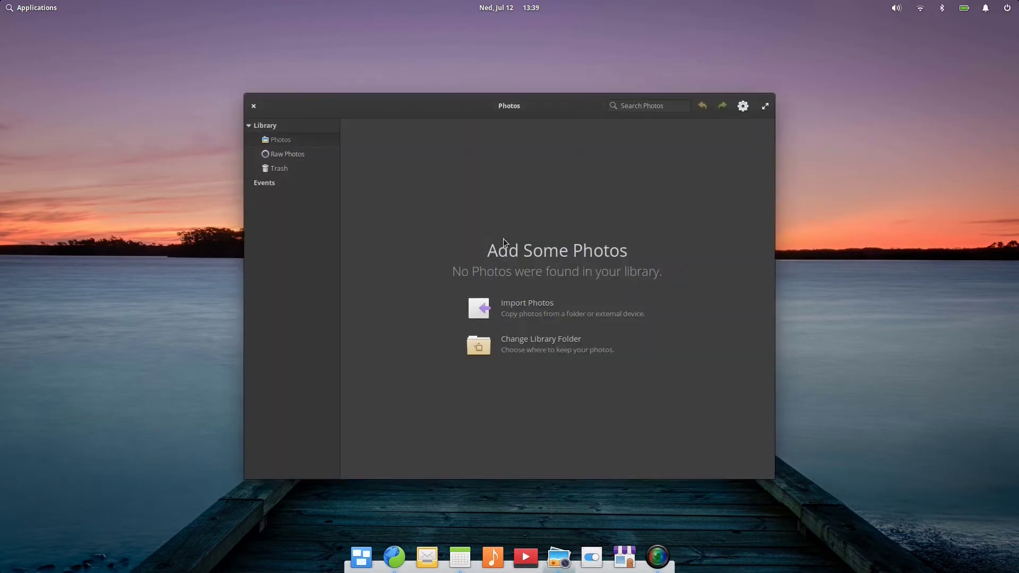
{"action": "left_click", "coordinate": [254, 105]}
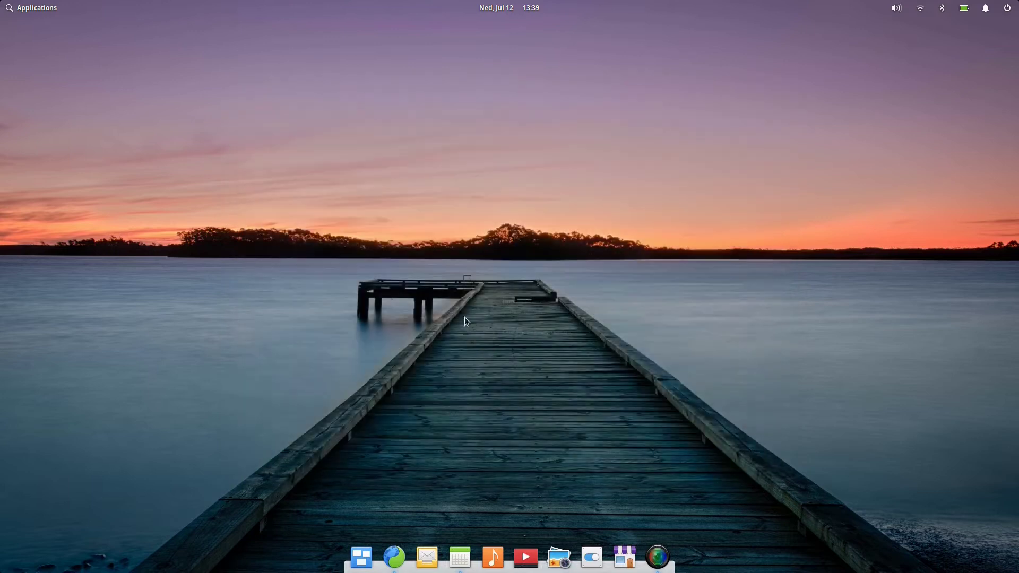
Step: Open System Settings, move its window slightly higher, and show the Desktop wallpaper settings
{"action": "left_click", "coordinate": [592, 557]}
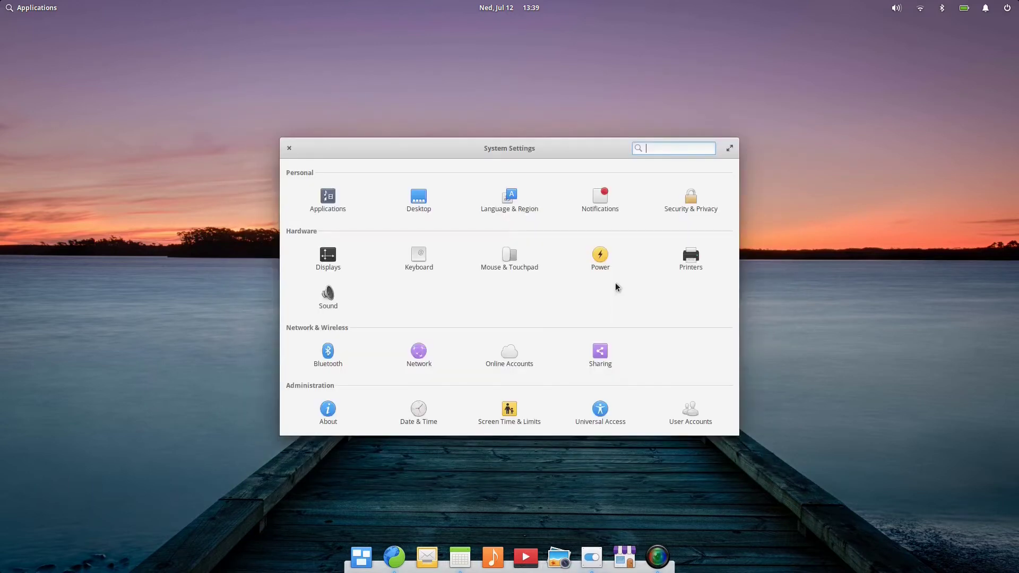
{"action": "left_click_drag", "start_coordinate": [527, 152], "coordinate": [540, 135]}
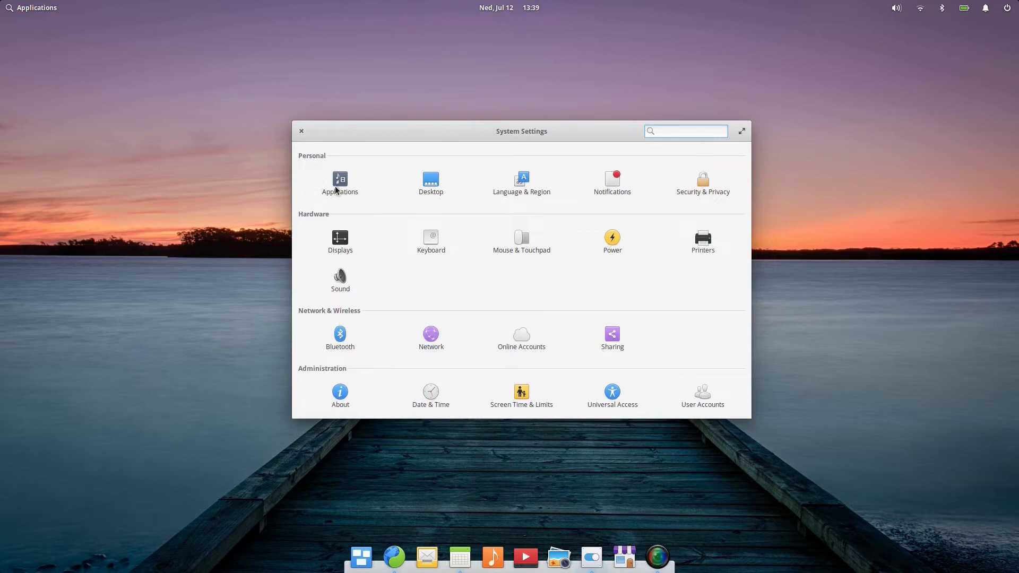
{"action": "left_click", "coordinate": [429, 186]}
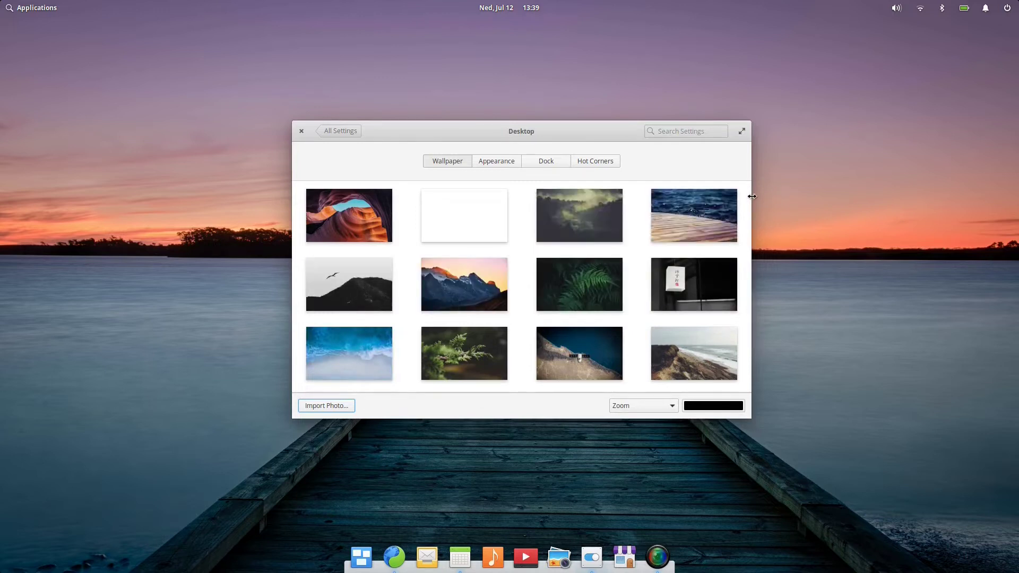
Step: Look through the Desktop settings for Wallpaper, Appearance, Dock and Hot Corners, ending with the settings window closed
{"action": "left_click_drag", "start_coordinate": [747, 247], "coordinate": [749, 320]}
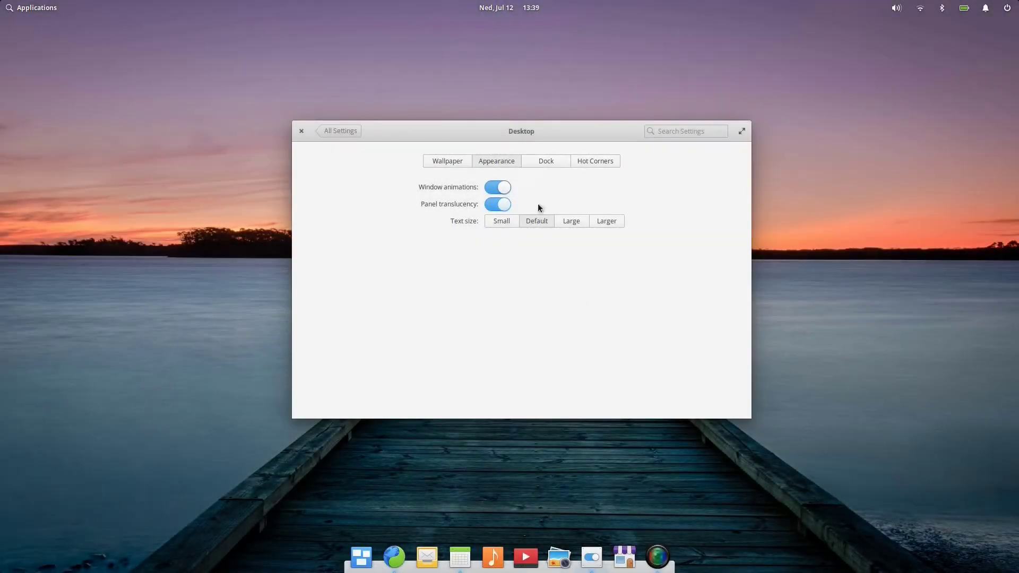
{"action": "left_click", "coordinate": [550, 163]}
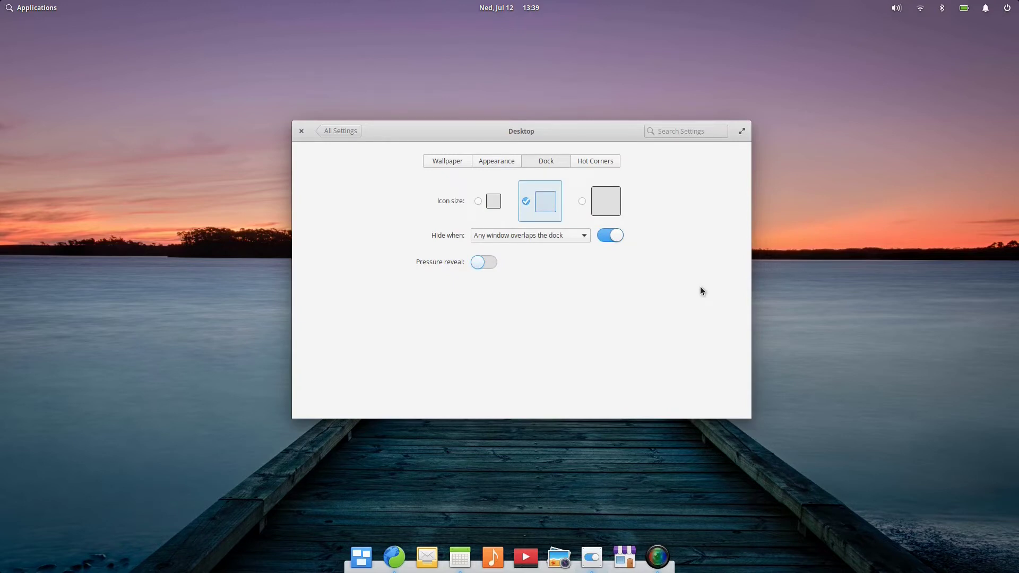
{"action": "left_click", "coordinate": [602, 163]}
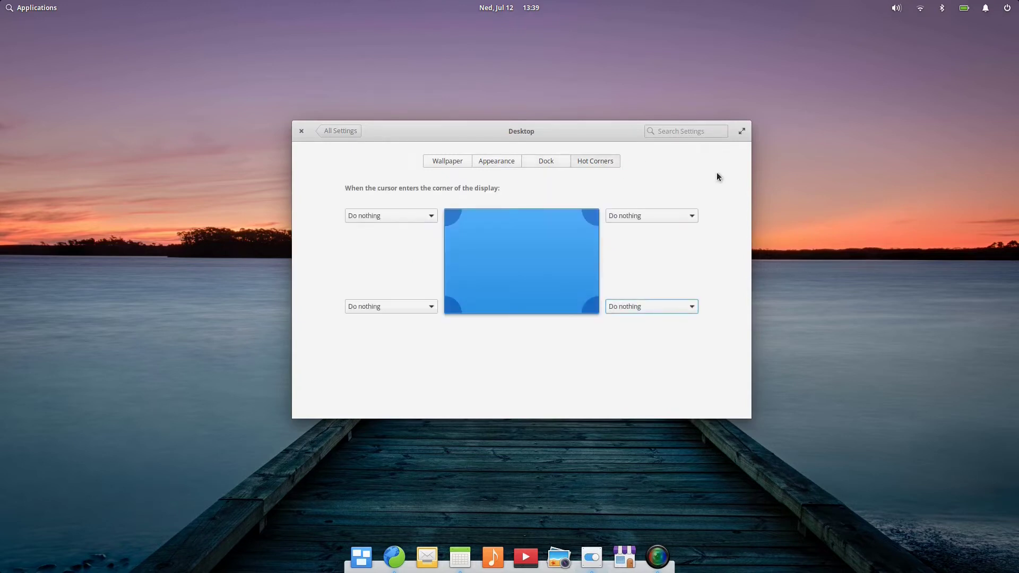
{"action": "left_click", "coordinate": [447, 166]}
{"action": "left_click", "coordinate": [301, 131]}
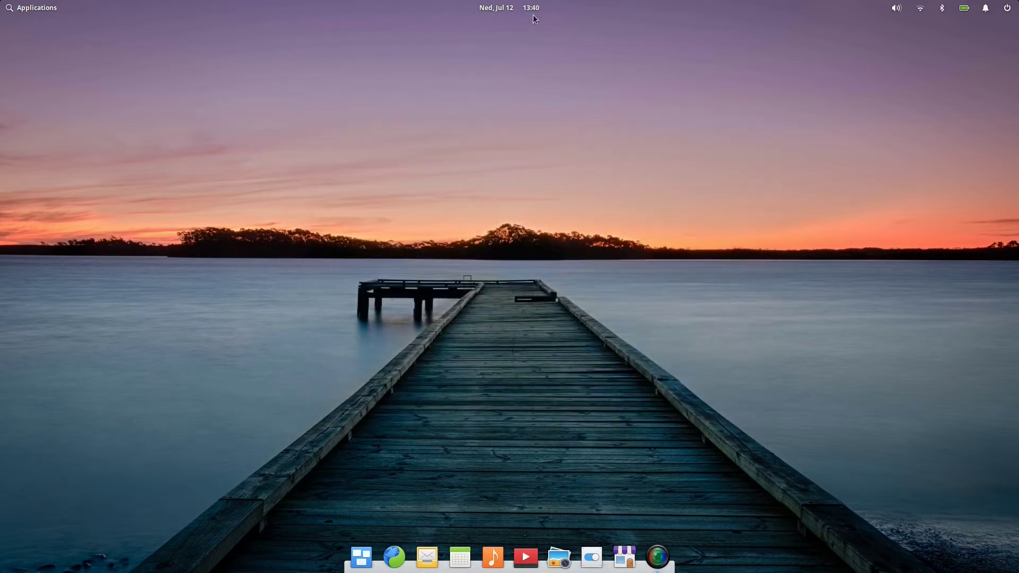
Step: View the date and time calendar popup and both pages of the Applications launcher, dismissing each one
{"action": "left_click", "coordinate": [532, 12]}
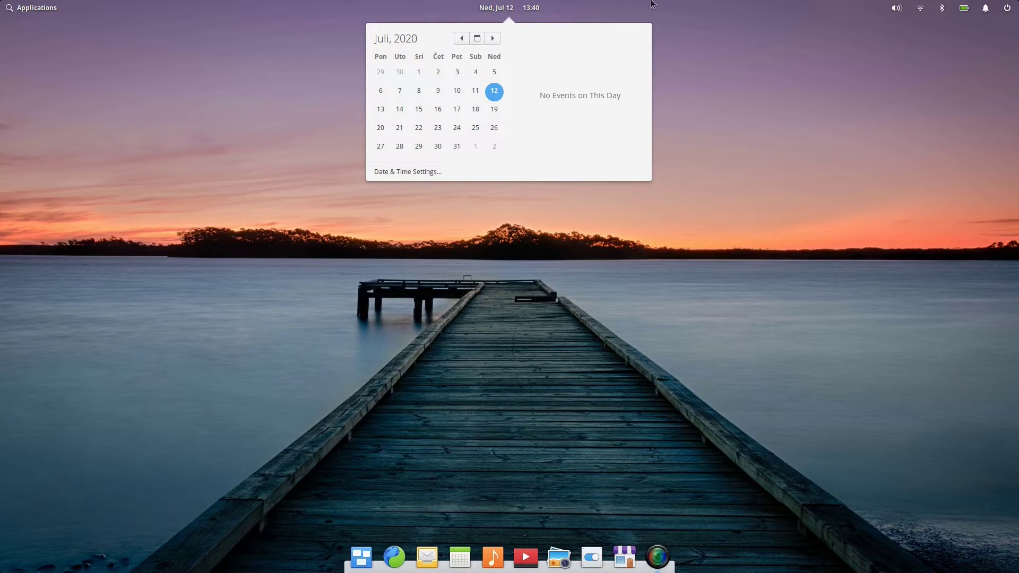
{"action": "left_click", "coordinate": [526, 8]}
{"action": "left_click", "coordinate": [37, 10]}
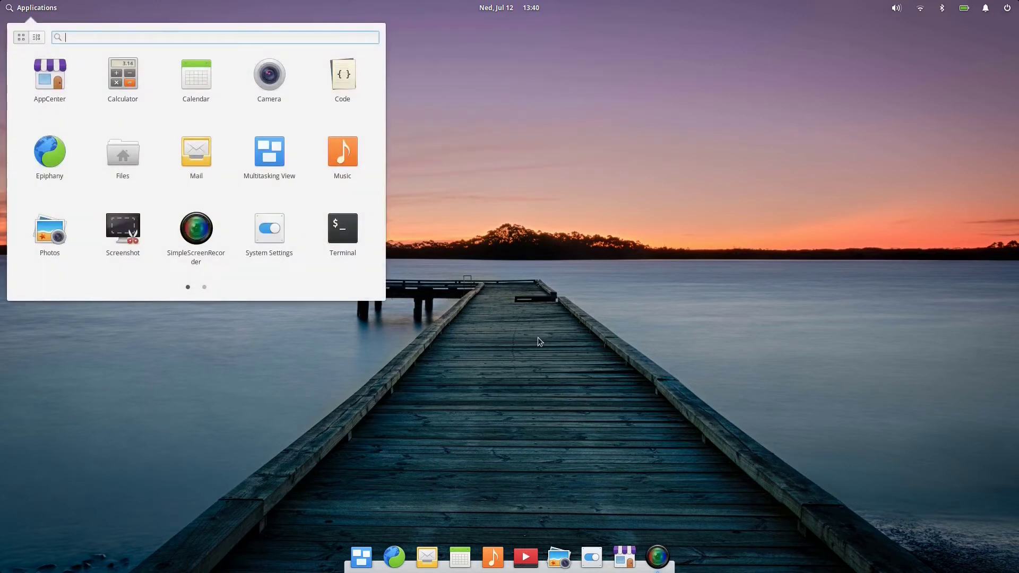
{"action": "left_click", "coordinate": [204, 286]}
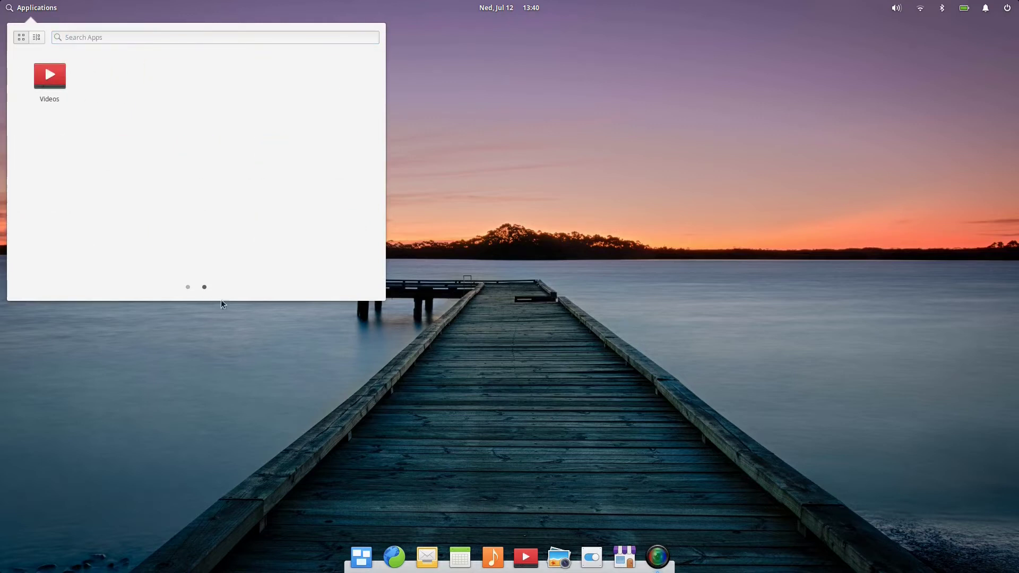
{"action": "left_click", "coordinate": [188, 287]}
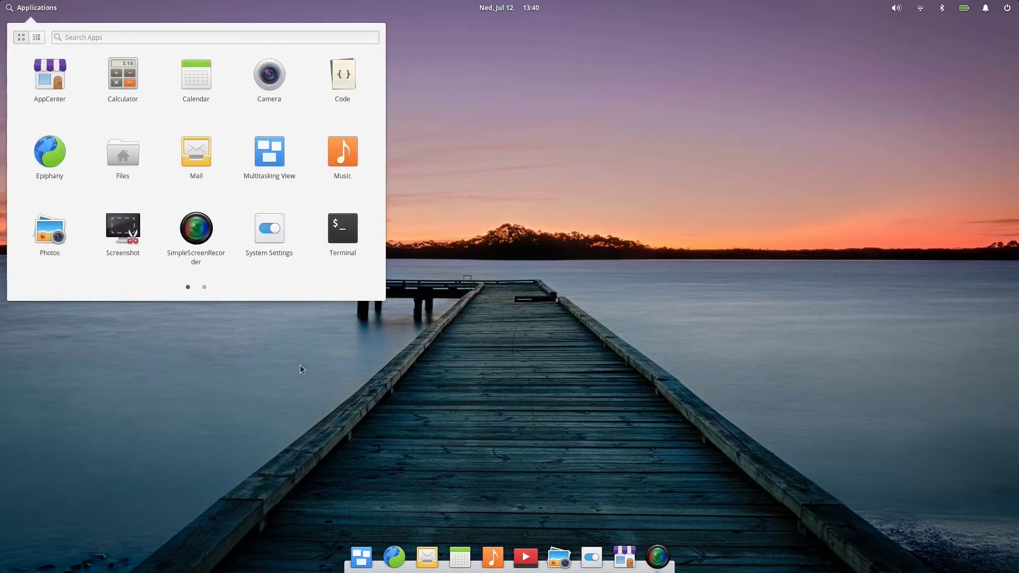
{"action": "left_click", "coordinate": [355, 434]}
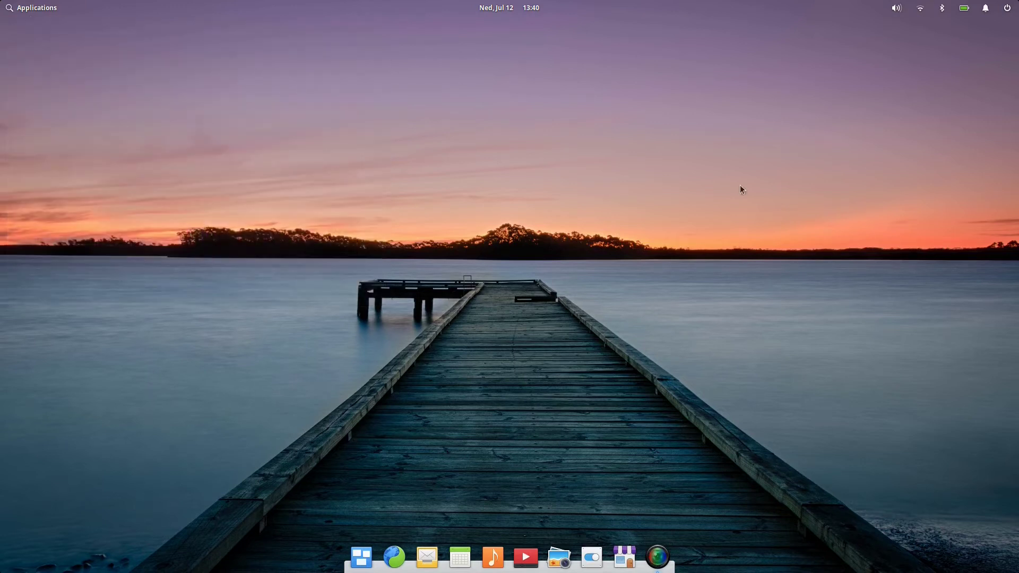
Step: Check the session, notification and battery indicators one after another, dismissing each popup
{"action": "left_click", "coordinate": [1007, 8]}
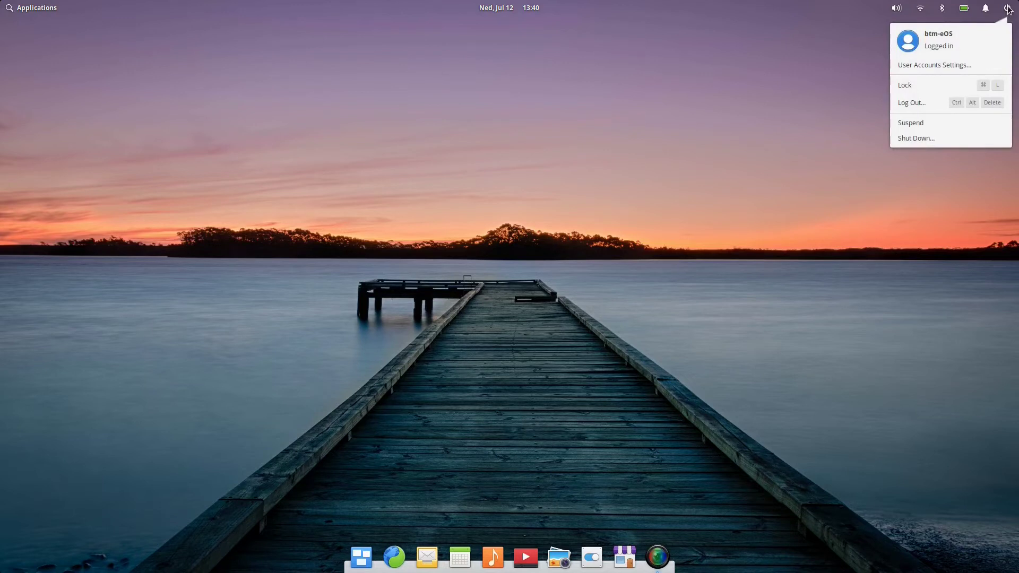
{"action": "left_click", "coordinate": [1008, 10]}
{"action": "left_click", "coordinate": [988, 9]}
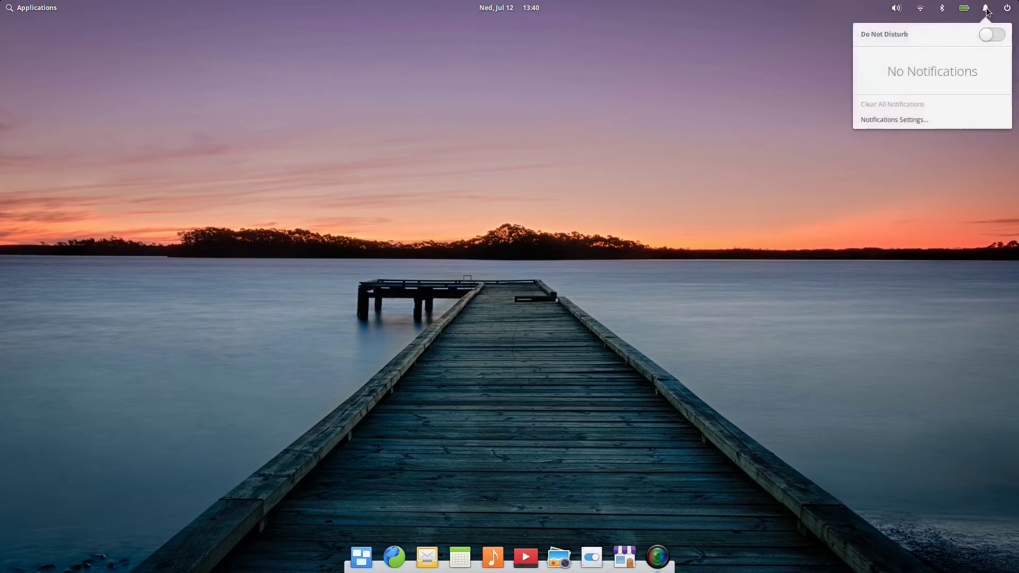
{"action": "left_click", "coordinate": [987, 9]}
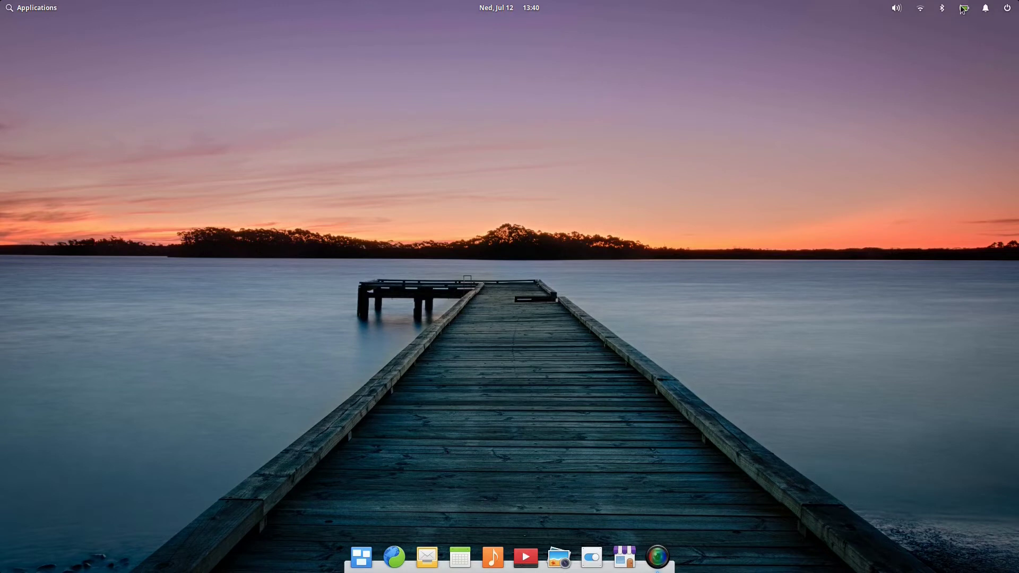
{"action": "left_click", "coordinate": [963, 9]}
{"action": "left_click", "coordinate": [963, 9]}
Step: Check the Bluetooth indicator and try the volume slider in the sound indicator, dismissing both popups
{"action": "left_click", "coordinate": [942, 10]}
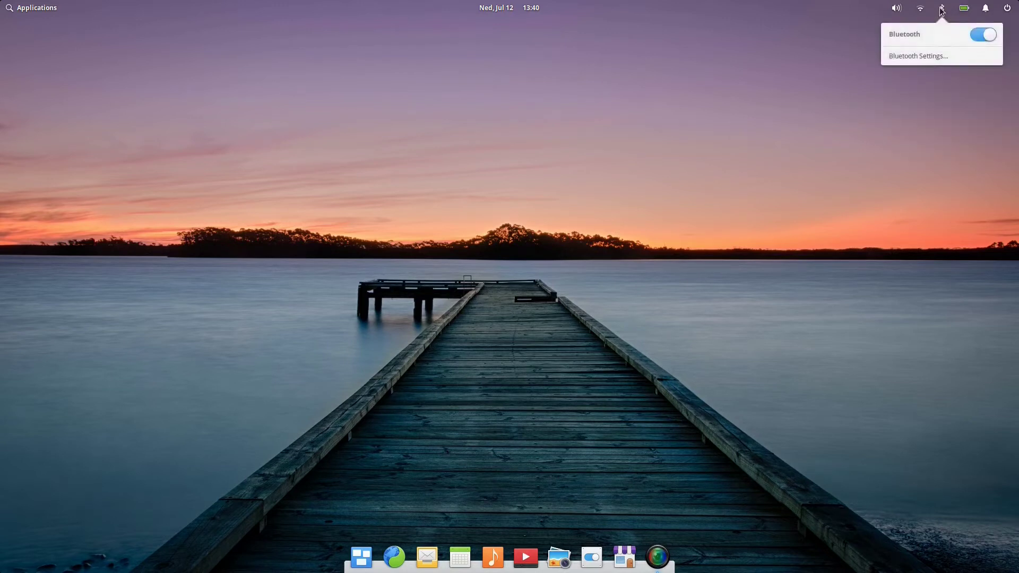
{"action": "left_click", "coordinate": [942, 9]}
{"action": "left_click", "coordinate": [894, 8]}
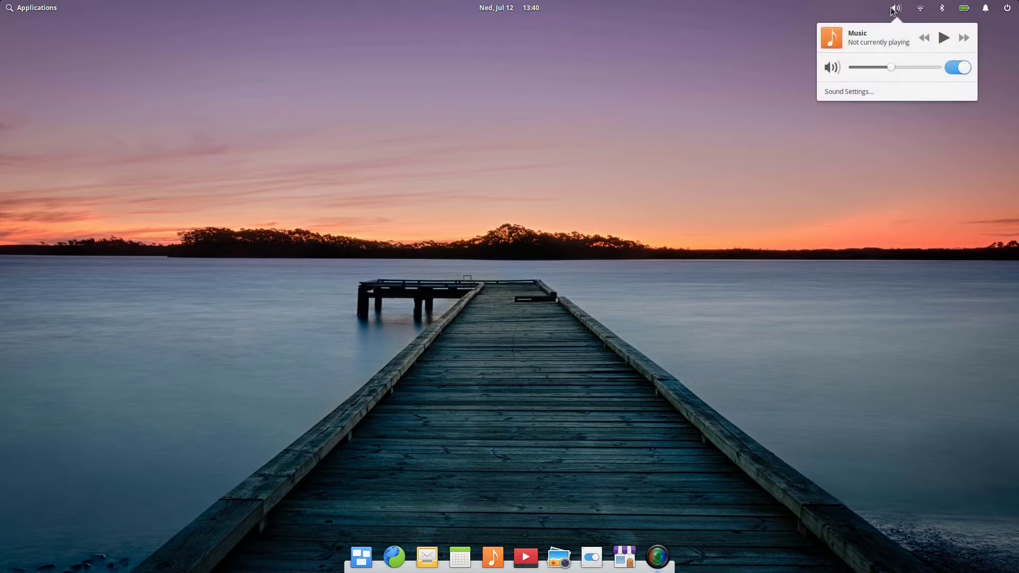
{"action": "mouse_move", "coordinate": [893, 70]}
{"action": "left_mouse_down"}
{"action": "mouse_move", "coordinate": [905, 73]}
{"action": "mouse_move", "coordinate": [876, 77]}
{"action": "mouse_move", "coordinate": [890, 67]}
{"action": "left_mouse_up"}
{"action": "left_click", "coordinate": [855, 328]}
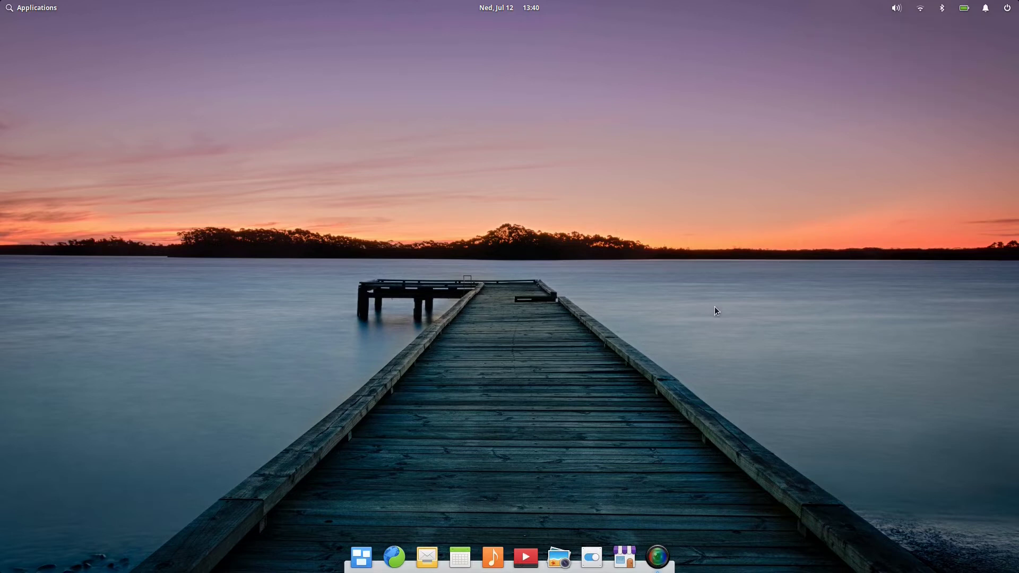
Step: Open Files and use Multitasking View to move its window to a new workspace
{"action": "left_click", "coordinate": [361, 557]}
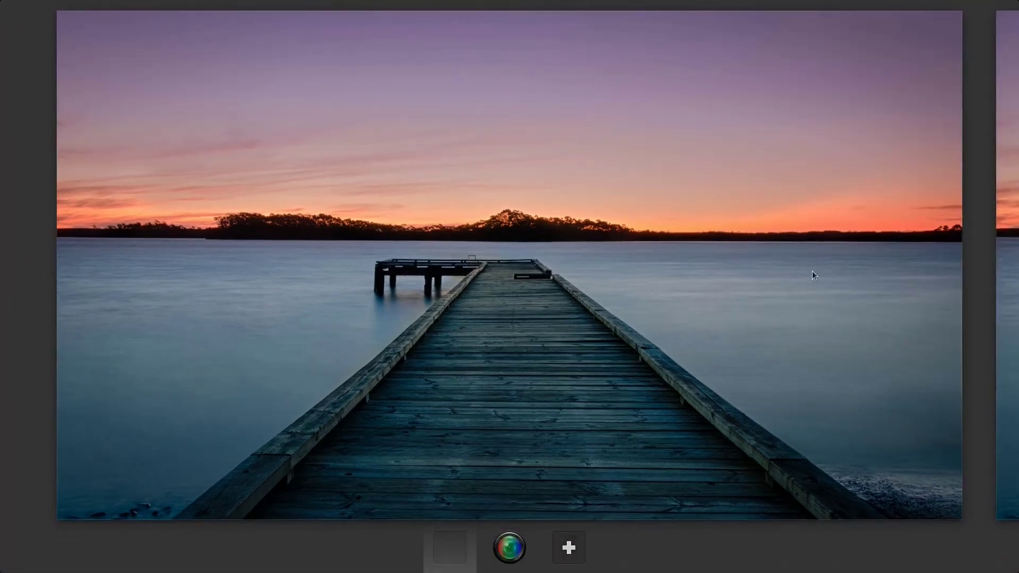
{"action": "left_click", "coordinate": [495, 369]}
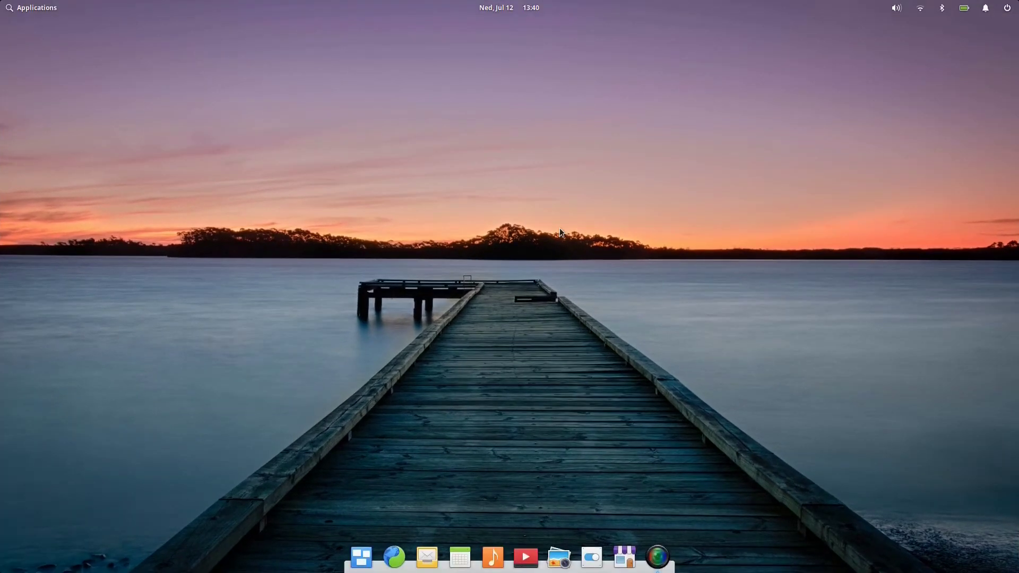
{"action": "left_click", "coordinate": [12, 8]}
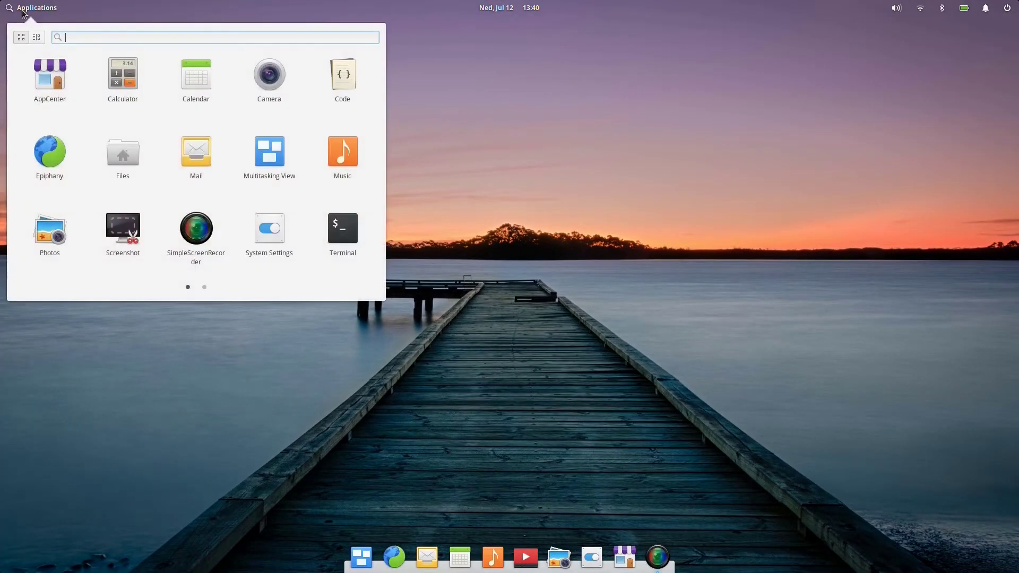
{"action": "left_click", "coordinate": [123, 162]}
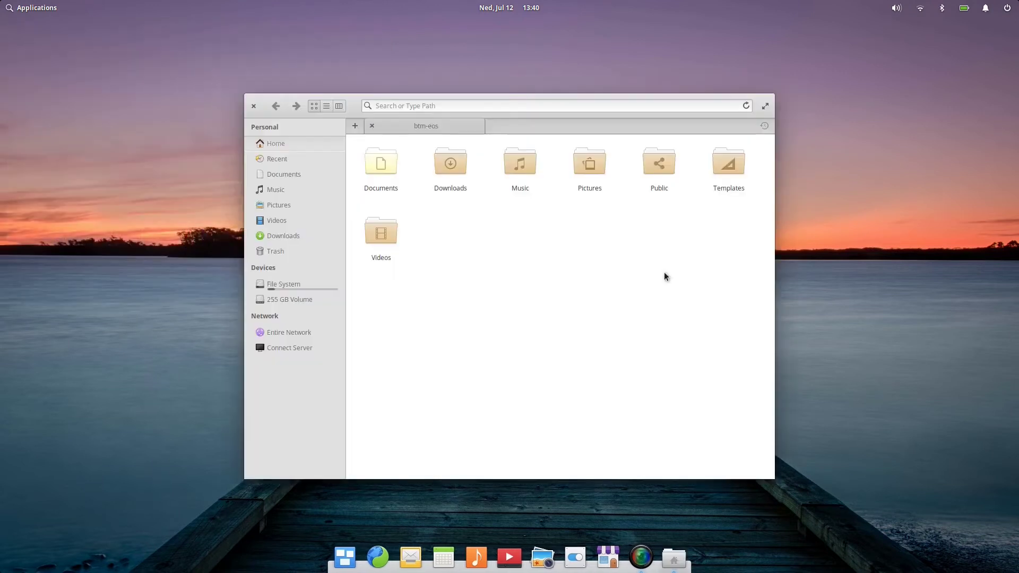
{"action": "left_click", "coordinate": [345, 557]}
{"action": "left_click_drag", "start_coordinate": [527, 307], "coordinate": [1003, 310]}
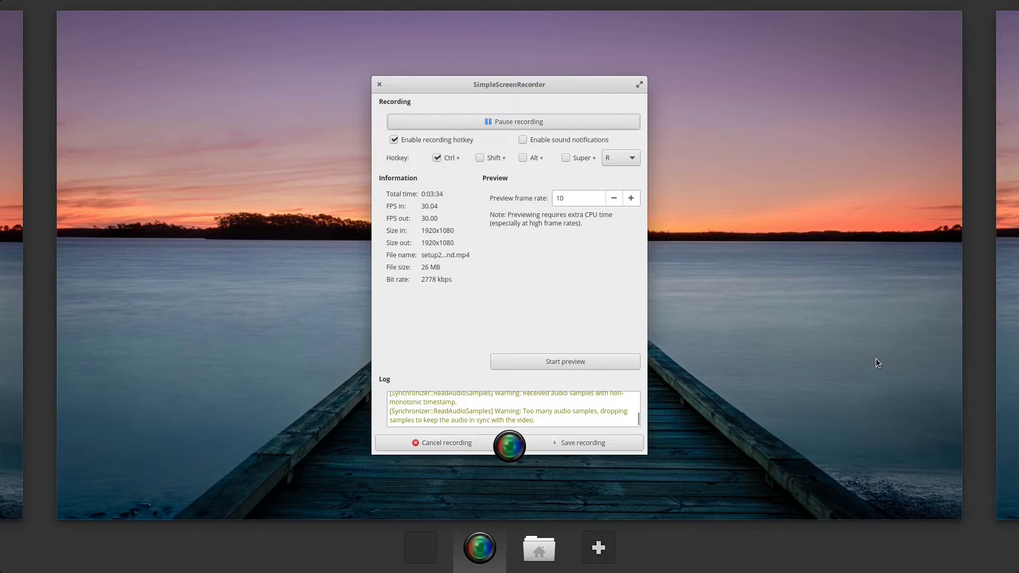
Step: Switch through the recorder and Files workspaces in Multitasking View and go back to the empty first workspace
{"action": "left_click", "coordinate": [1014, 228]}
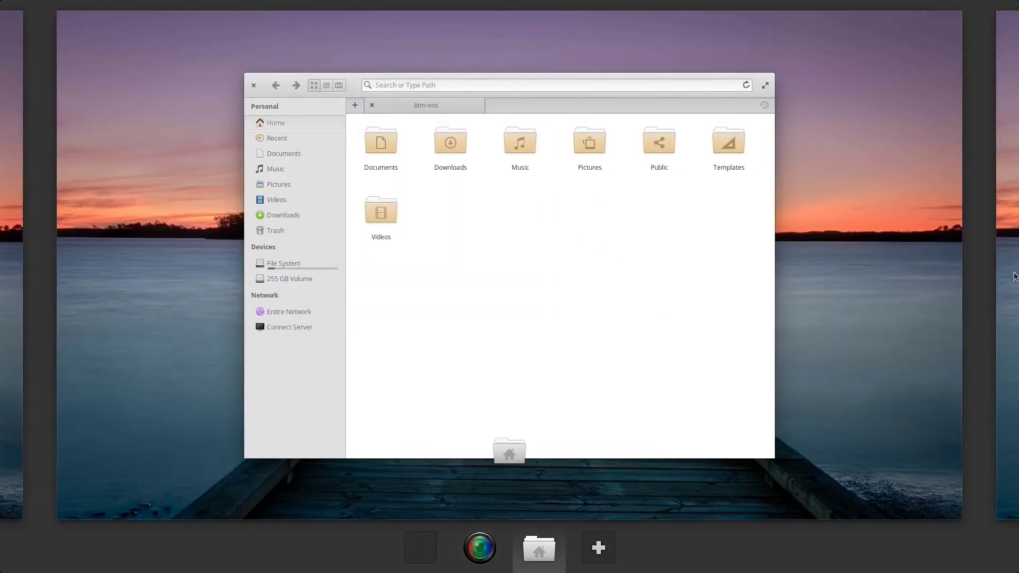
{"action": "left_click", "coordinate": [7, 324]}
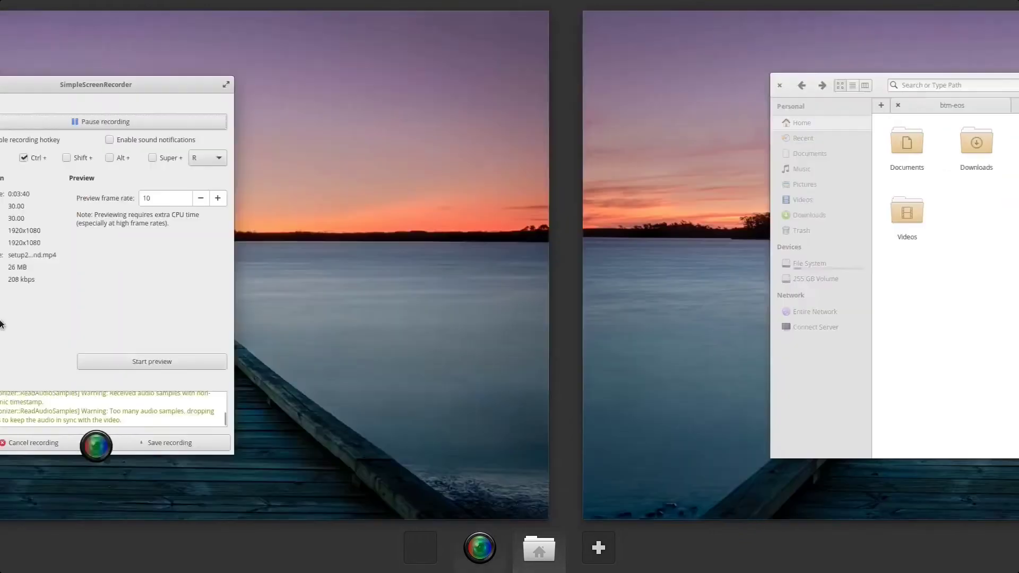
{"action": "left_click", "coordinate": [14, 336]}
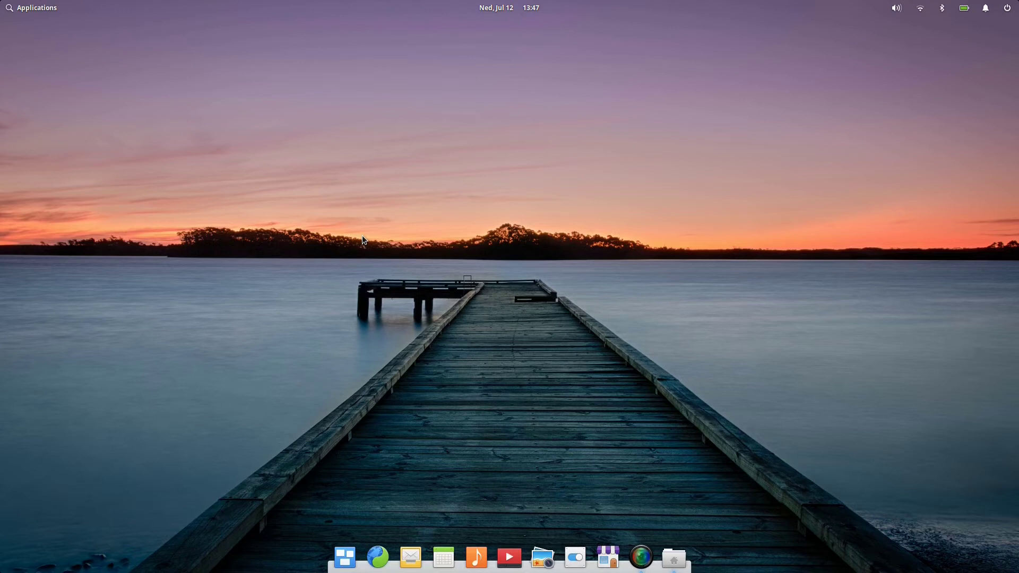
{"action": "key", "text": "super"}
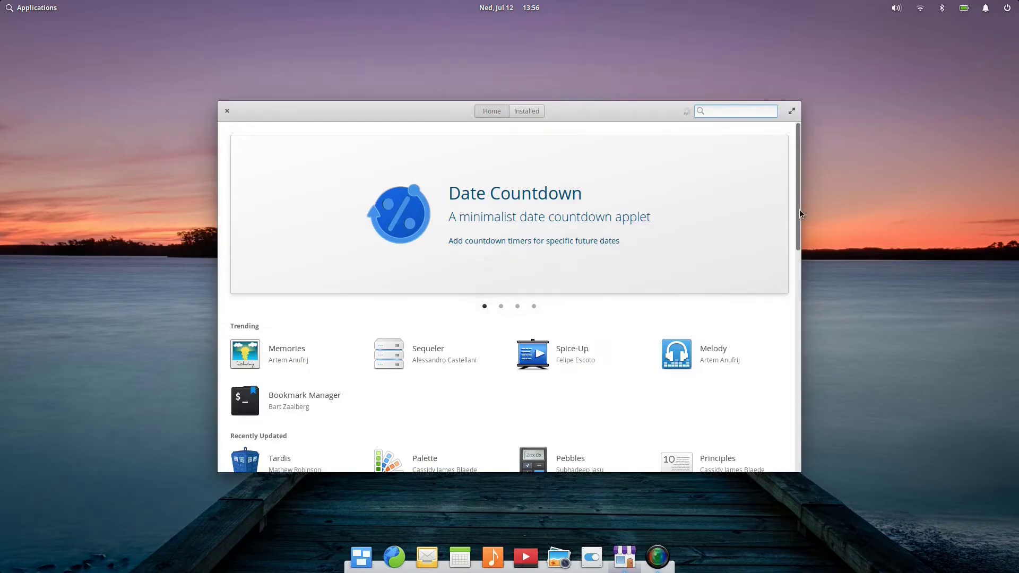
Step: Examine AppCenter's home page from the trending and recently updated apps down to the categories
{"action": "scroll", "coordinate": [798, 213], "scroll_direction": "down", "scroll_amount": 3}
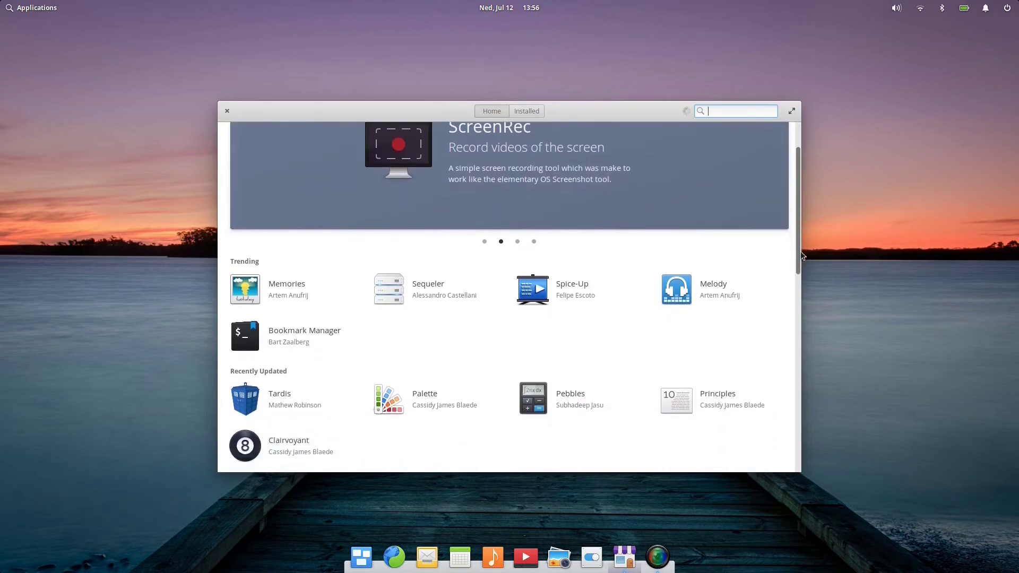
{"action": "scroll", "coordinate": [799, 265], "scroll_direction": "down", "scroll_amount": 3}
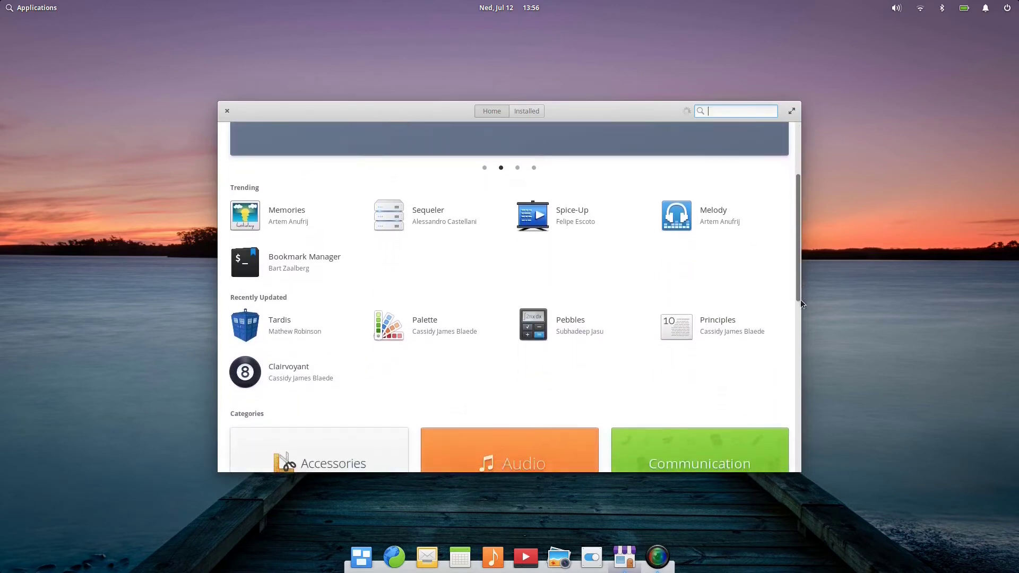
{"action": "scroll", "coordinate": [800, 303], "scroll_direction": "down", "scroll_amount": 3}
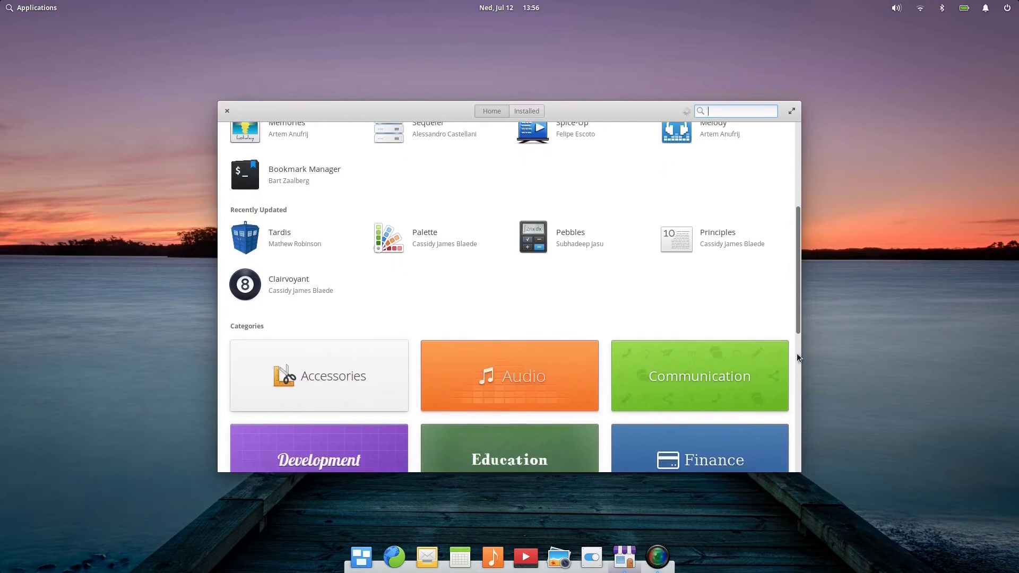
{"action": "scroll", "coordinate": [797, 355], "scroll_direction": "down", "scroll_amount": 4}
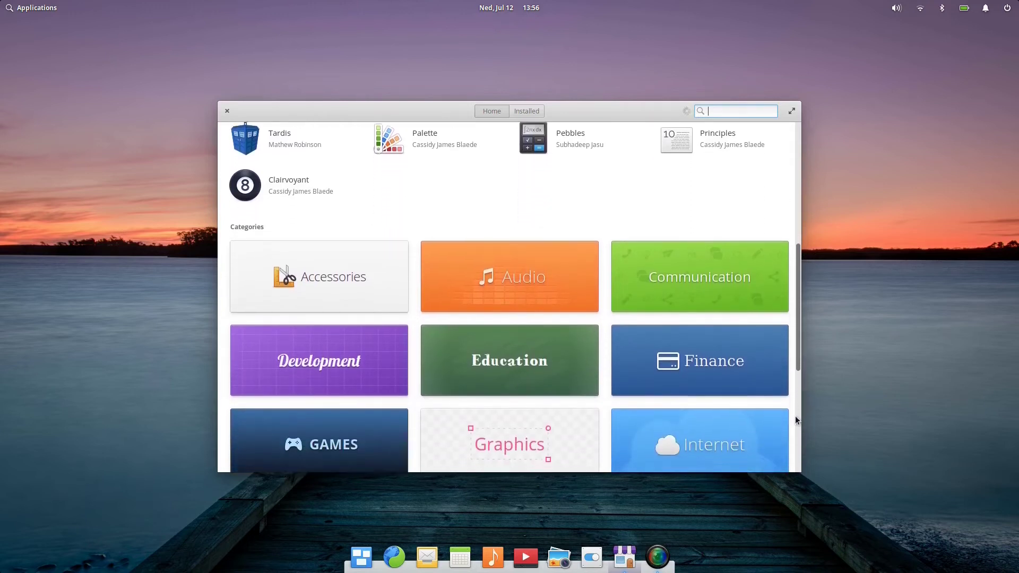
{"action": "scroll", "coordinate": [796, 420], "scroll_direction": "down", "scroll_amount": 1}
{"action": "scroll", "coordinate": [796, 371], "scroll_direction": "down", "scroll_amount": 4}
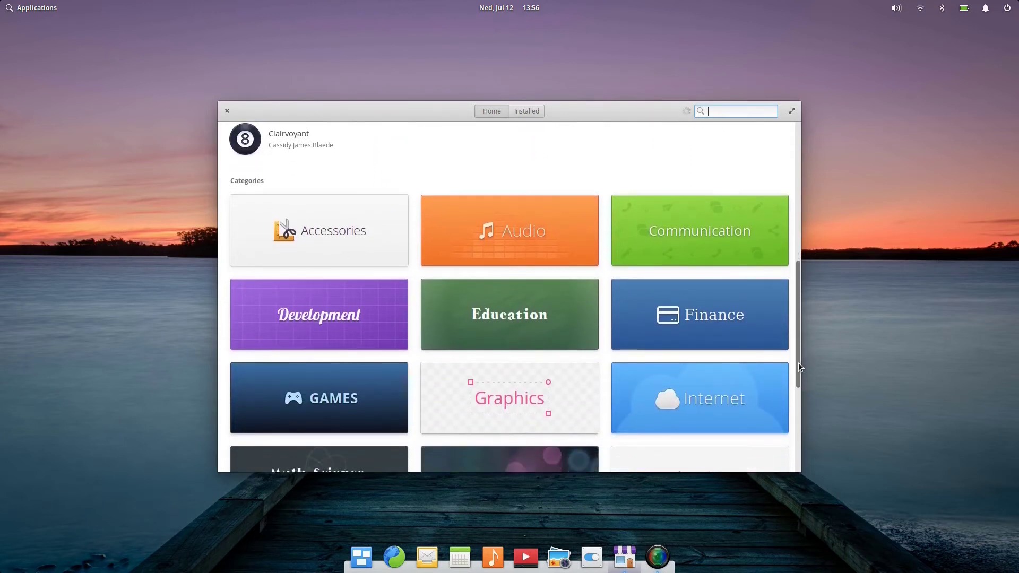
{"action": "mouse_move", "coordinate": [802, 424]}
{"action": "left_mouse_down"}
{"action": "mouse_move", "coordinate": [800, 451]}
{"action": "mouse_move", "coordinate": [799, 428]}
{"action": "left_mouse_up"}
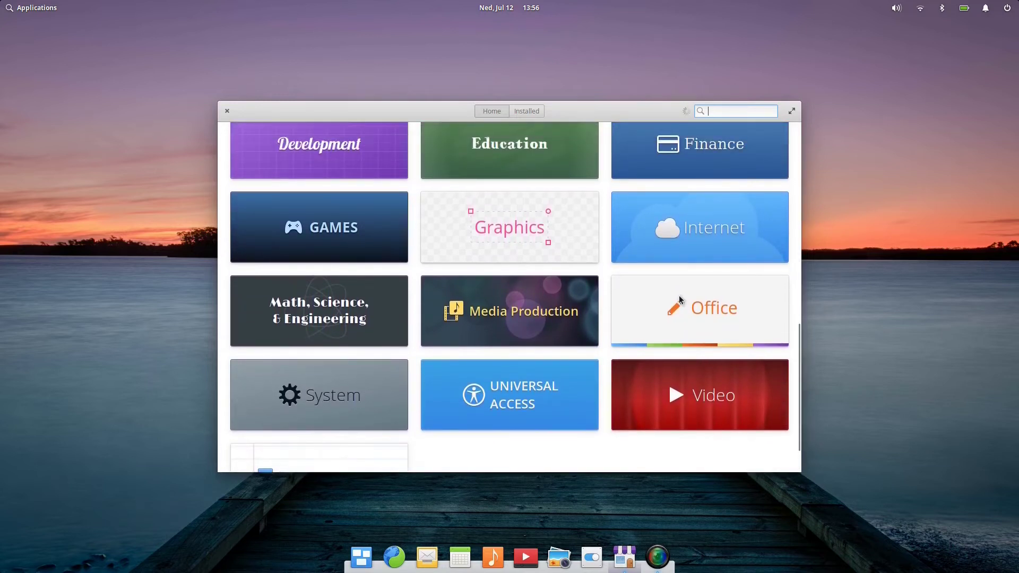
Step: Open the Office category and look through its curated and non-curated apps
{"action": "left_click", "coordinate": [773, 303]}
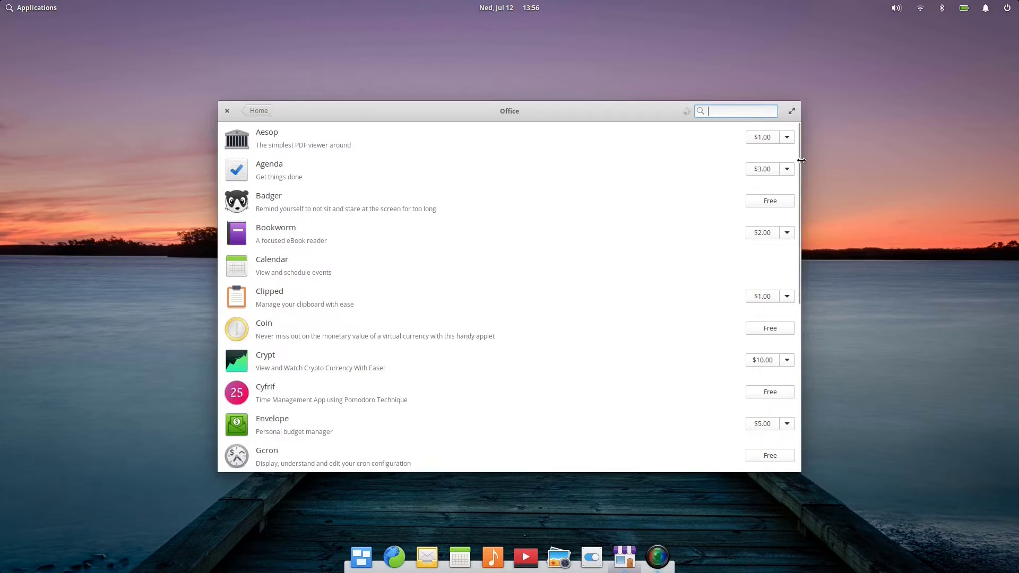
{"action": "left_click_drag", "start_coordinate": [798, 169], "coordinate": [819, 351]}
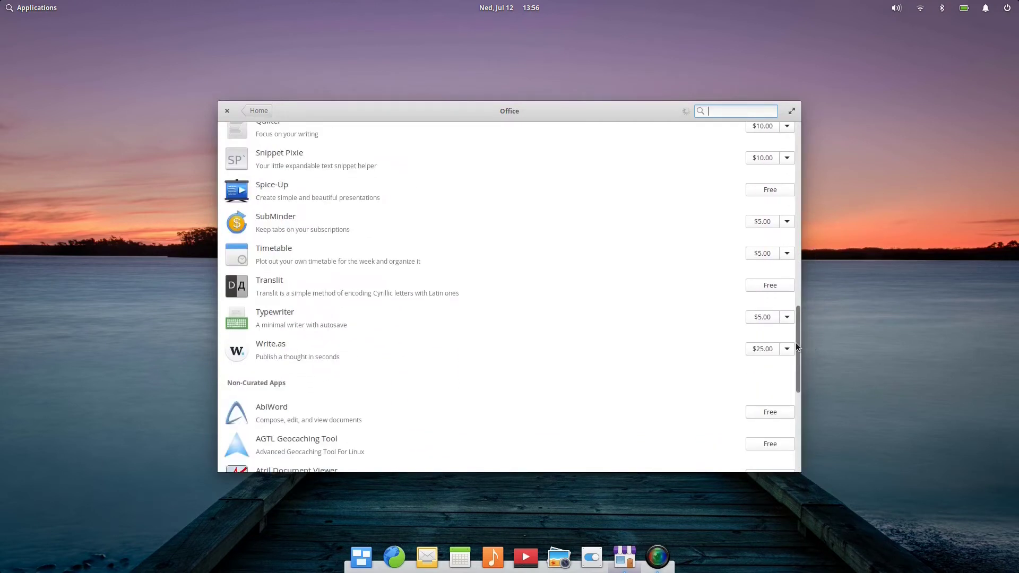
{"action": "scroll", "coordinate": [799, 371], "scroll_direction": "down", "scroll_amount": 3}
{"action": "left_click_drag", "start_coordinate": [798, 383], "coordinate": [797, 144]}
Step: Search the Office category for "libreoffice" and open the LibreOffice suite's details page
{"action": "type", "text": "libre"}
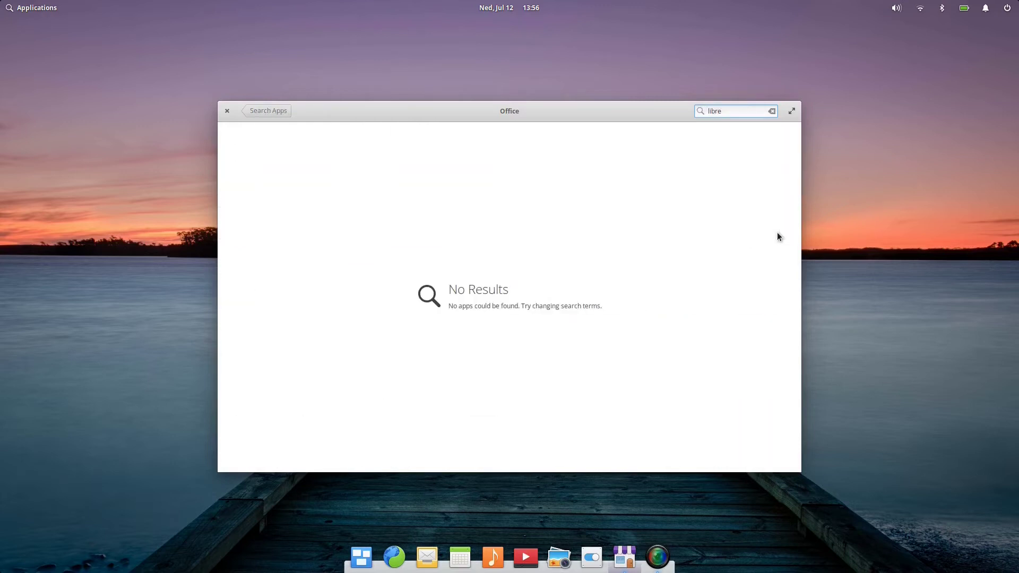
{"action": "type", "text": "office"}
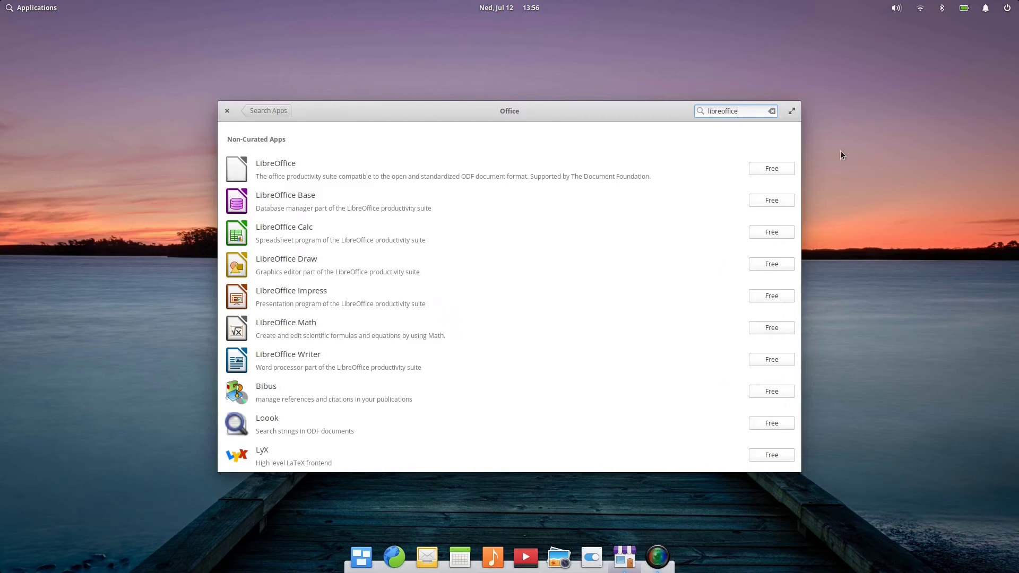
{"action": "left_click", "coordinate": [264, 173]}
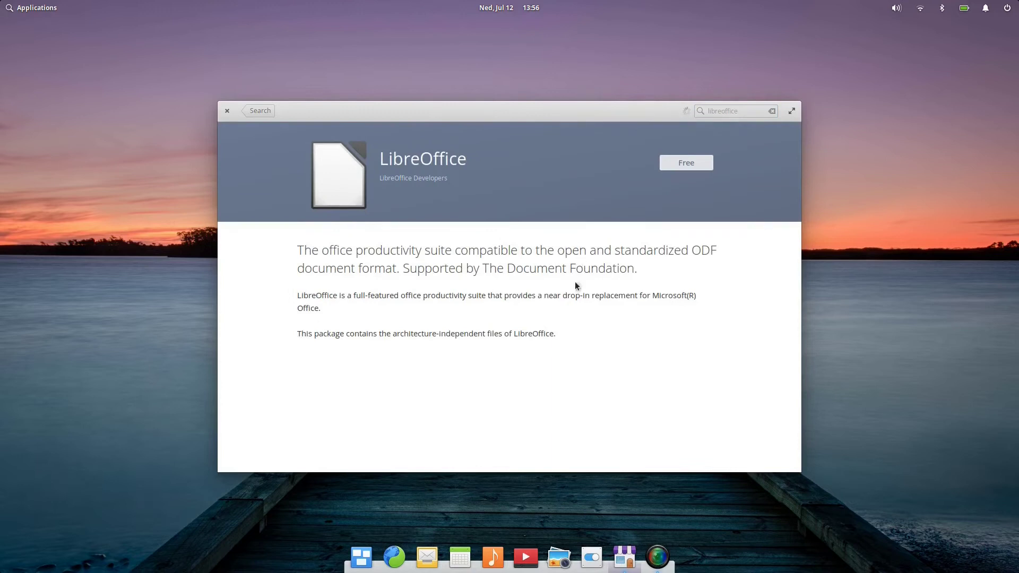
Step: Install the non-curated LibreOffice suite despite the warning, authorizing the installation with the account password
{"action": "left_click", "coordinate": [683, 163]}
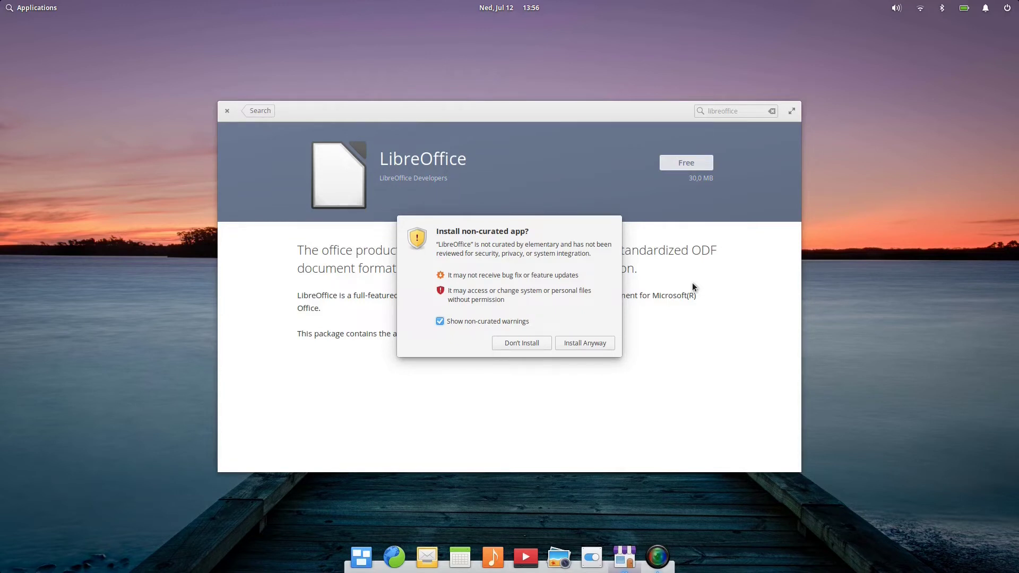
{"action": "left_click", "coordinate": [599, 344]}
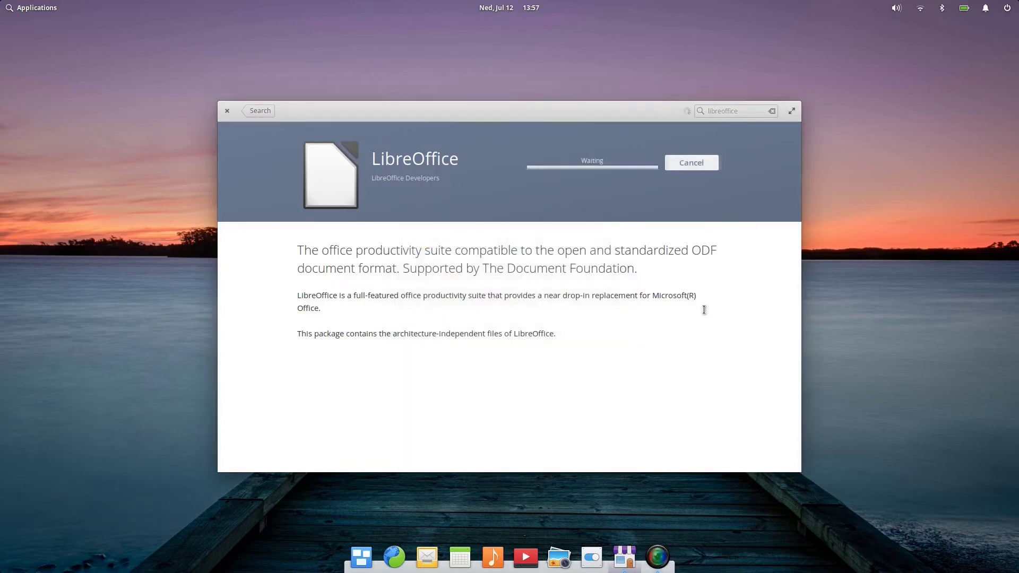
{"action": "type", "text": "••••••••"}
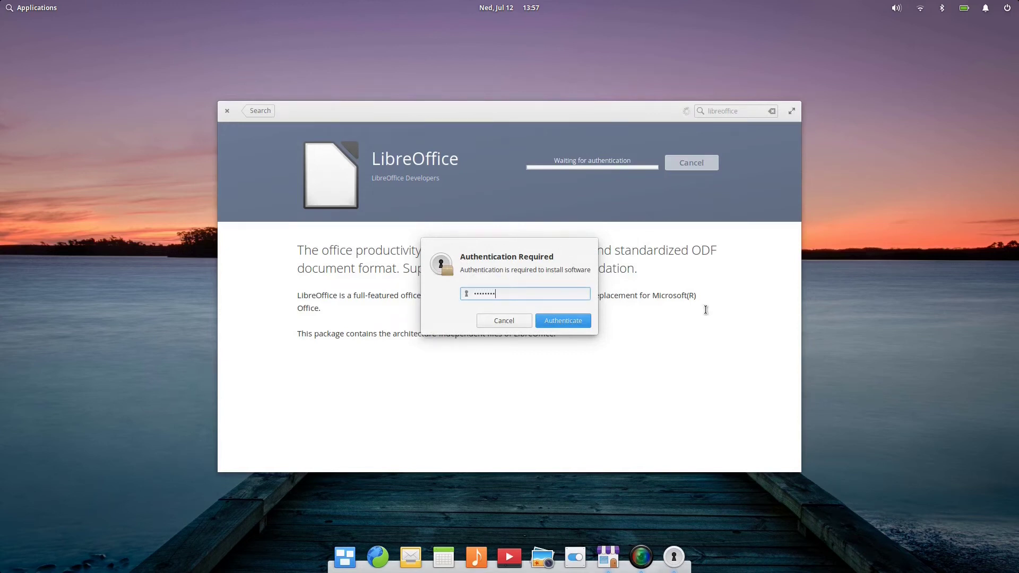
{"action": "left_click", "coordinate": [581, 321]}
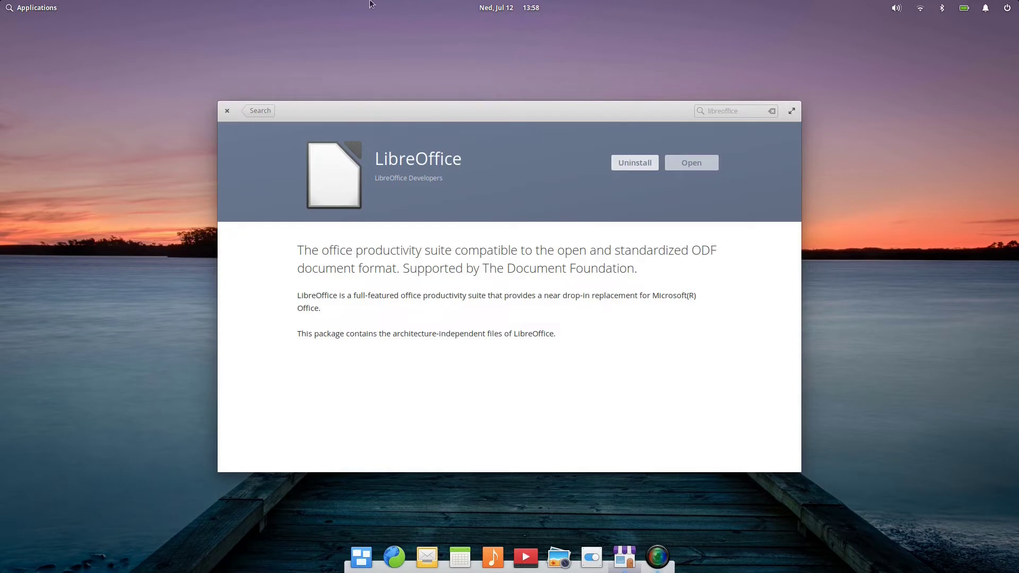
Step: Launch LibreOffice from the installed applications to view its welcome window, and close it again
{"action": "left_click", "coordinate": [32, 10]}
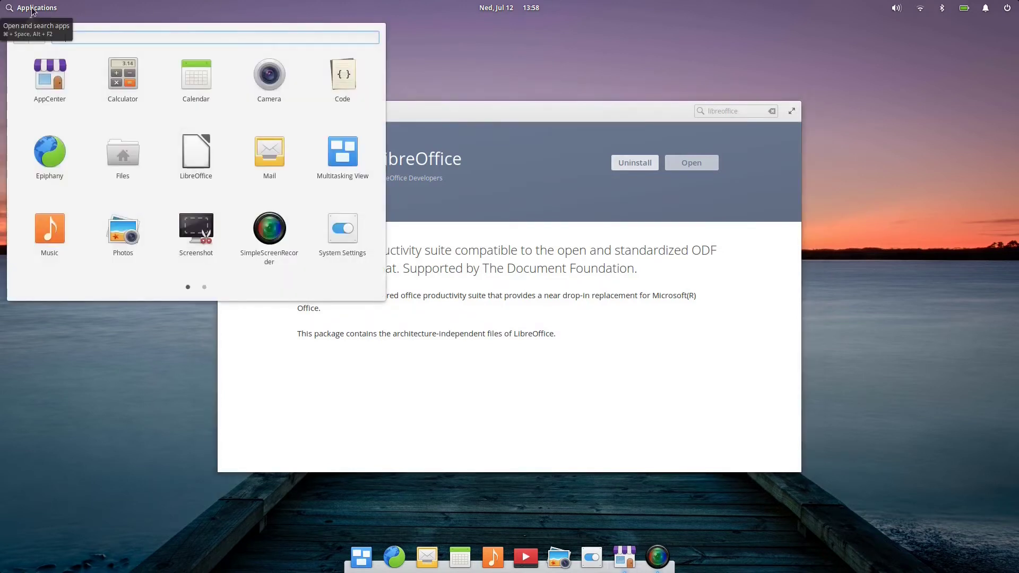
{"action": "key", "text": "Return"}
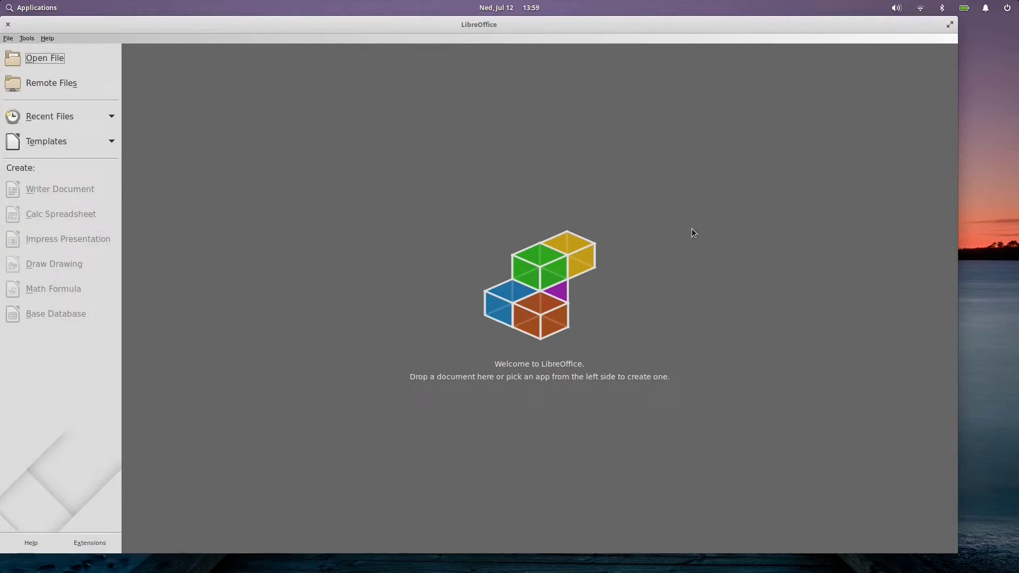
{"action": "left_click", "coordinate": [8, 24]}
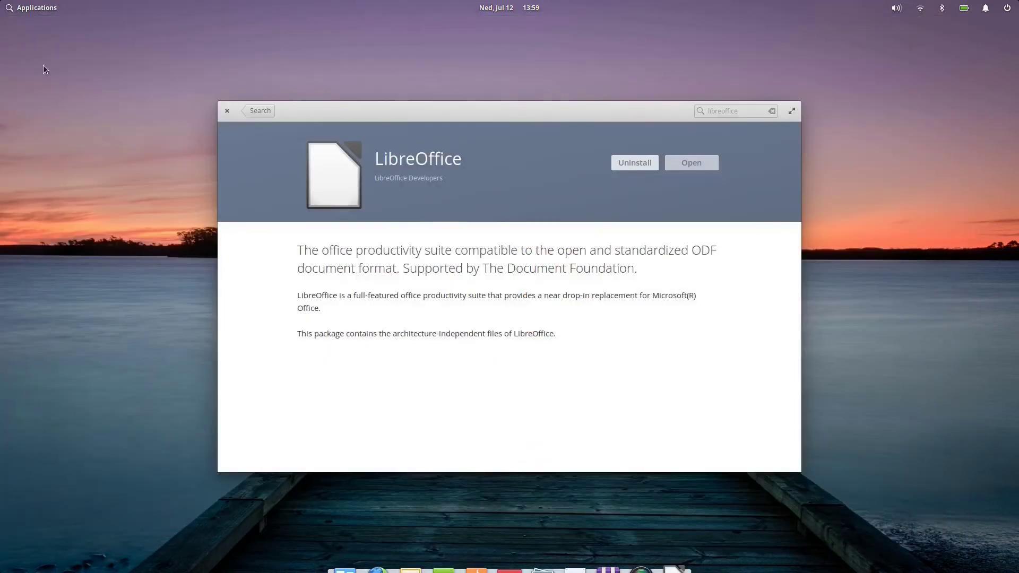
Step: Return to the LibreOffice search results and install the non-curated LibreOffice Calc despite the warning
{"action": "left_click", "coordinate": [258, 111]}
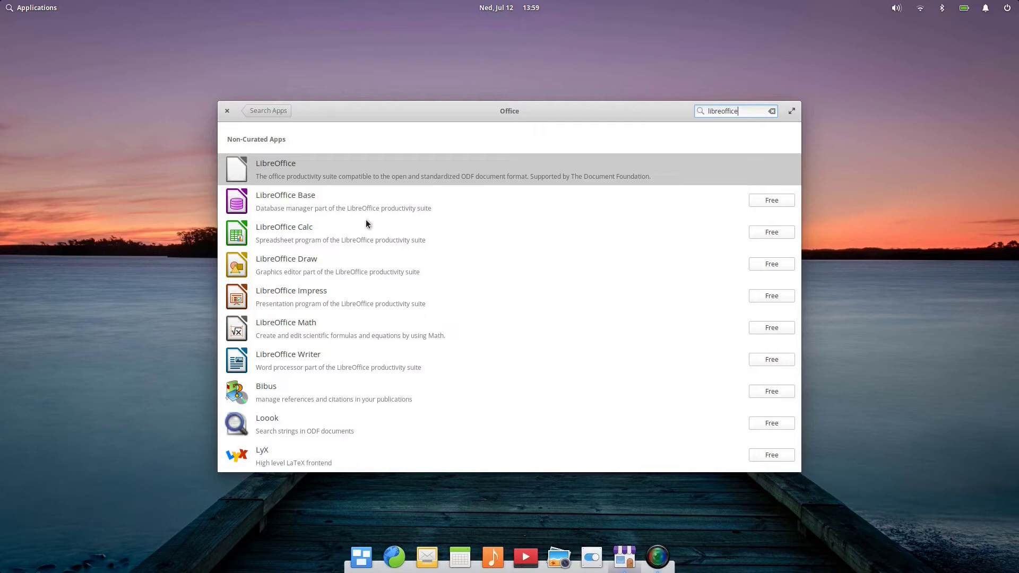
{"action": "left_click", "coordinate": [312, 231]}
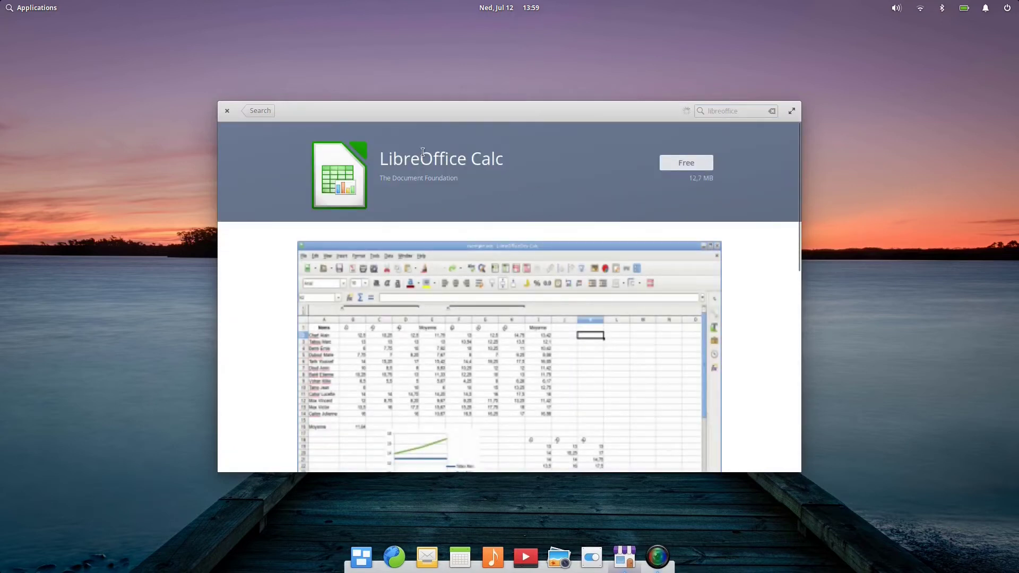
{"action": "left_click", "coordinate": [707, 162]}
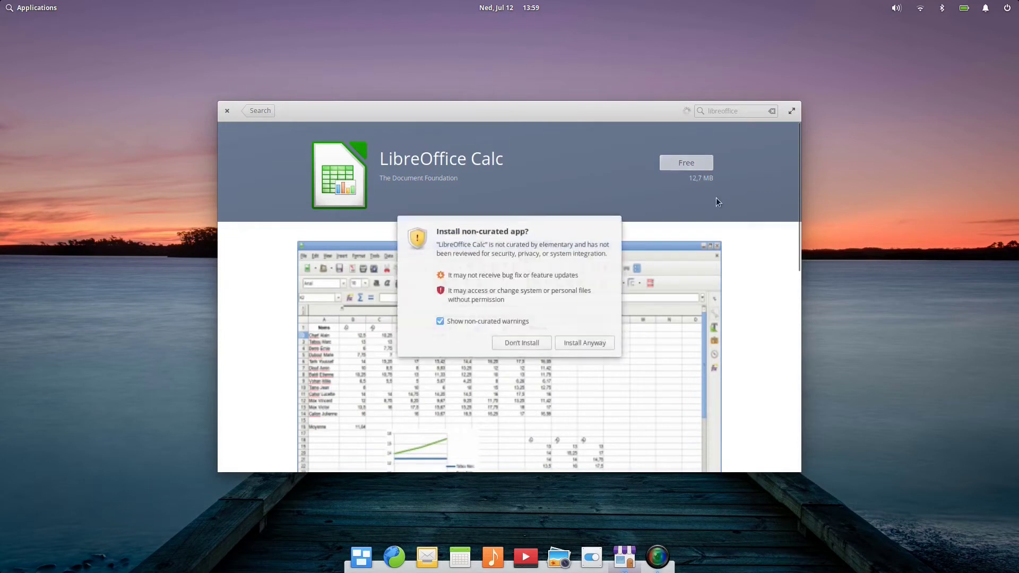
{"action": "left_click", "coordinate": [591, 345]}
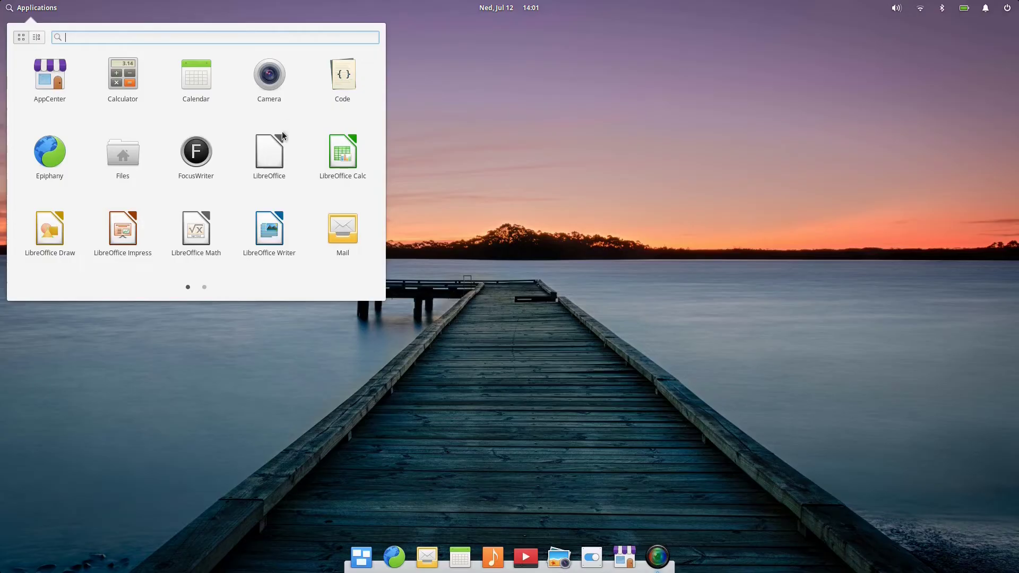
Step: Launch LibreOffice Writer, check its version information in the About LibreOffice dialog, and close the dialog
{"action": "left_click", "coordinate": [269, 228]}
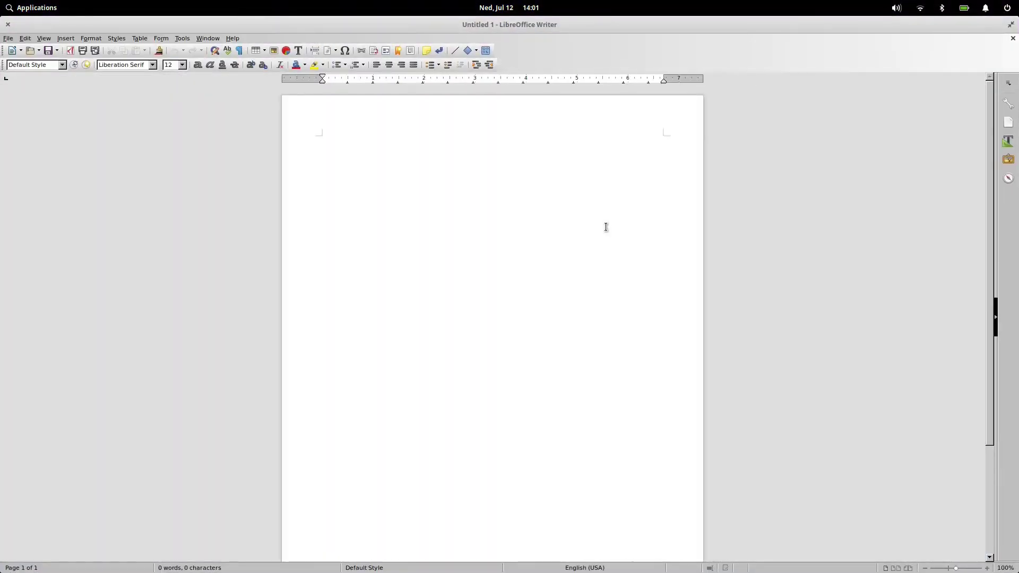
{"action": "left_click", "coordinate": [182, 39]}
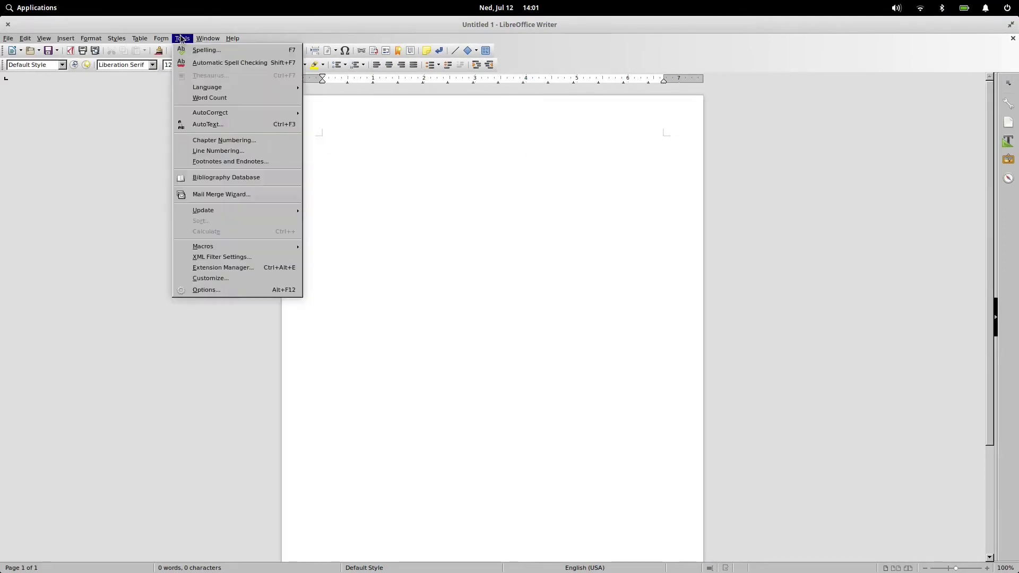
{"action": "mouse_move", "coordinate": [233, 38]}
{"action": "left_click", "coordinate": [264, 155]}
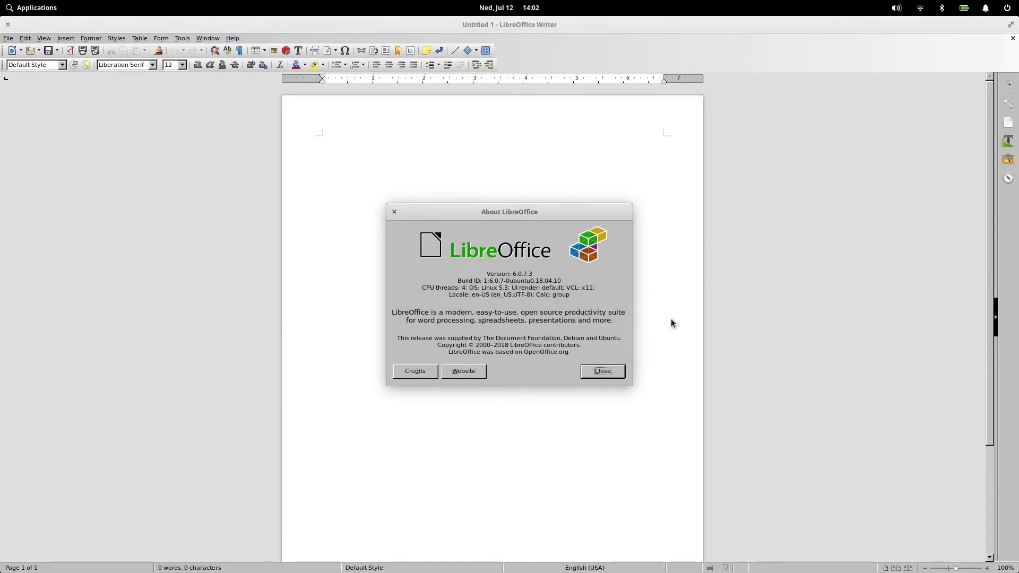
{"action": "left_click", "coordinate": [603, 371]}
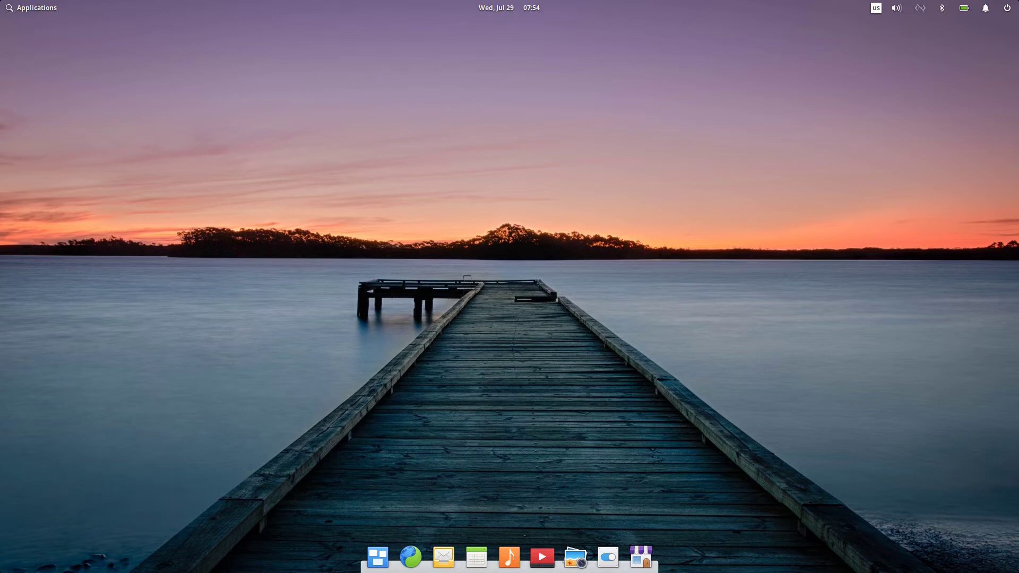
Step: Search AppCenter for "focus" and install the non-curated FocusWriter word processor despite the warning
{"action": "type", "text": "fo"}
{"action": "type", "text": "cus"}
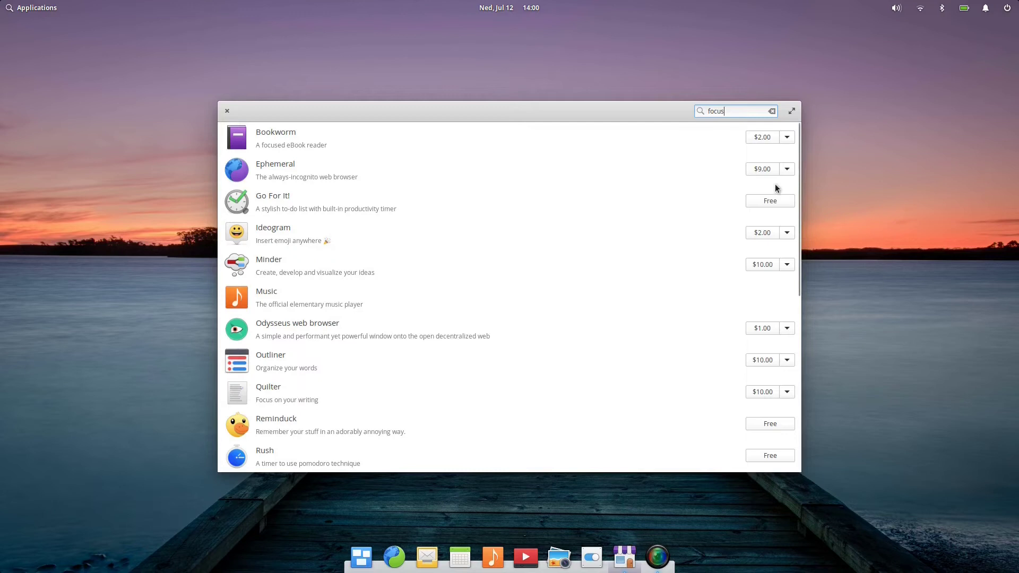
{"action": "scroll", "coordinate": [800, 202], "scroll_direction": "down", "scroll_amount": 5}
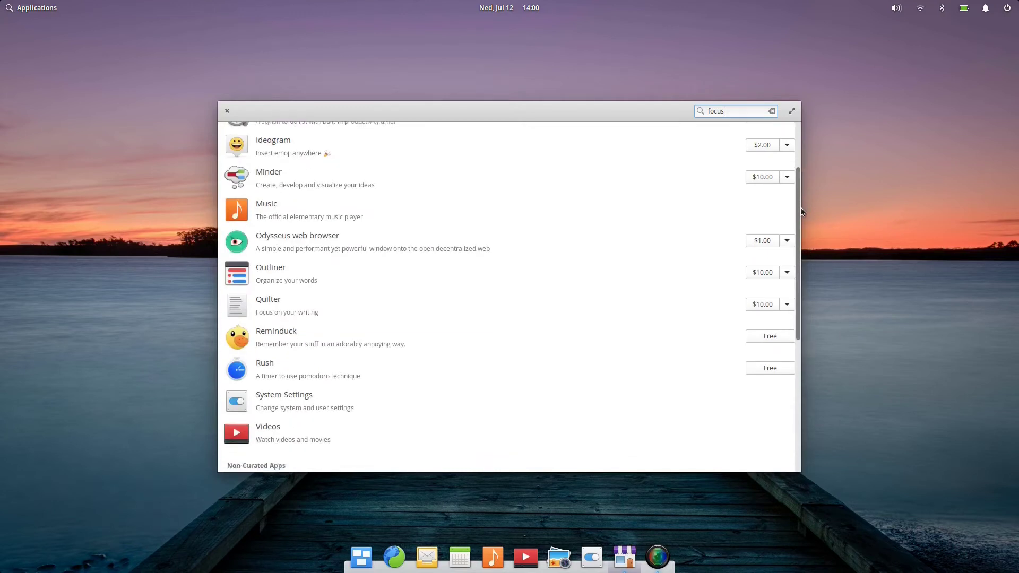
{"action": "scroll", "coordinate": [800, 260], "scroll_direction": "down", "scroll_amount": 2}
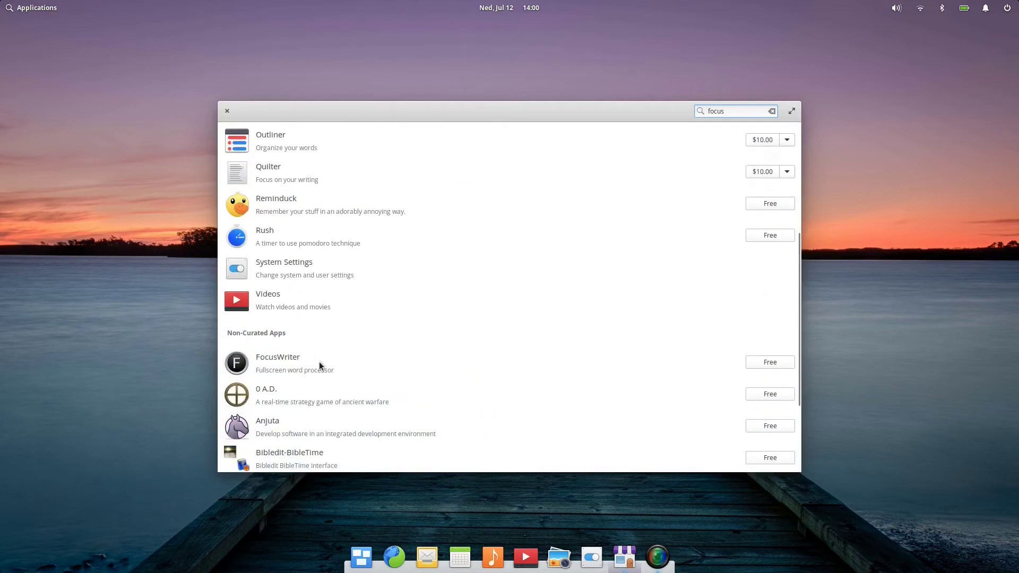
{"action": "left_click", "coordinate": [320, 365]}
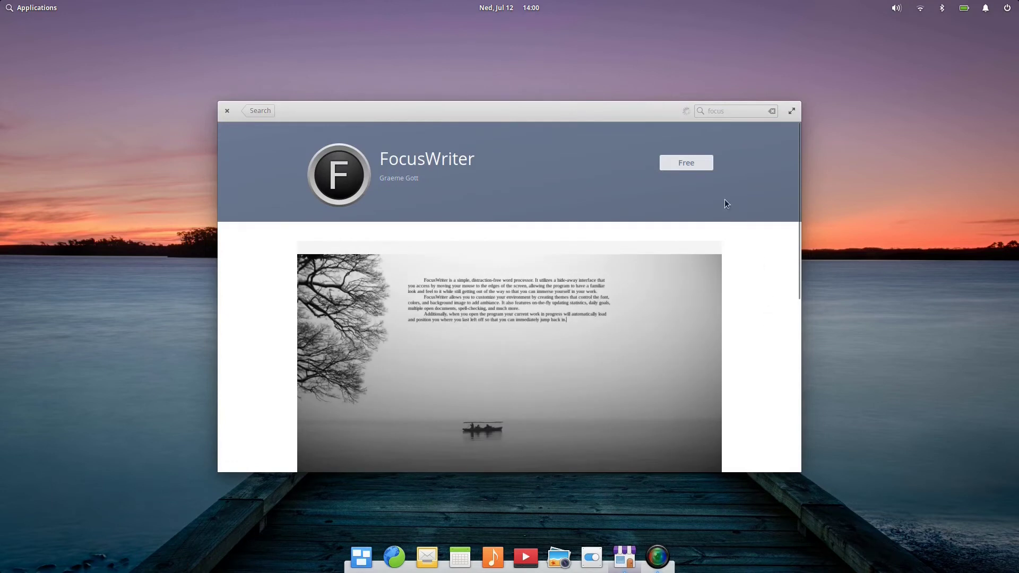
{"action": "left_click", "coordinate": [685, 163]}
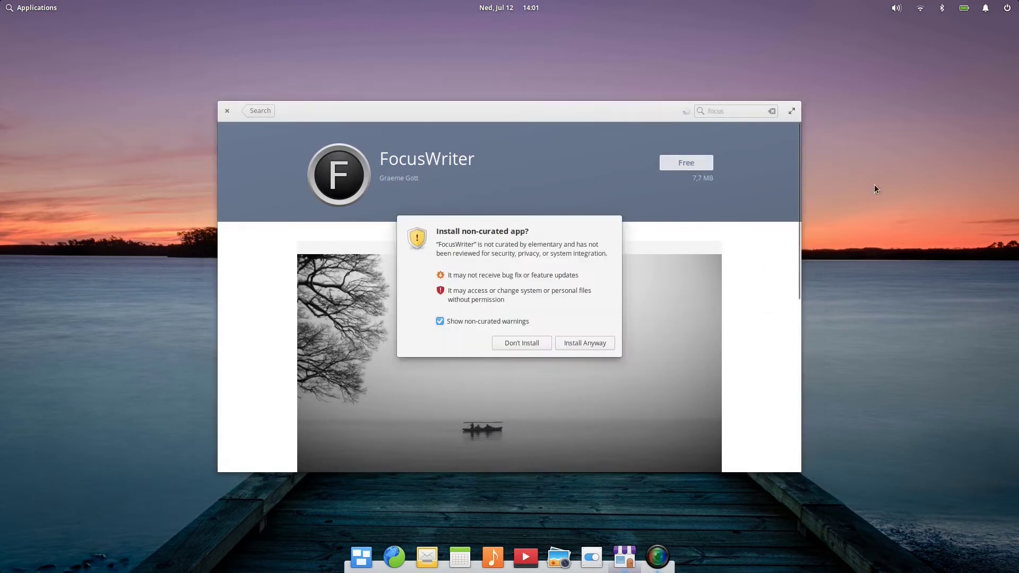
{"action": "left_click", "coordinate": [574, 344]}
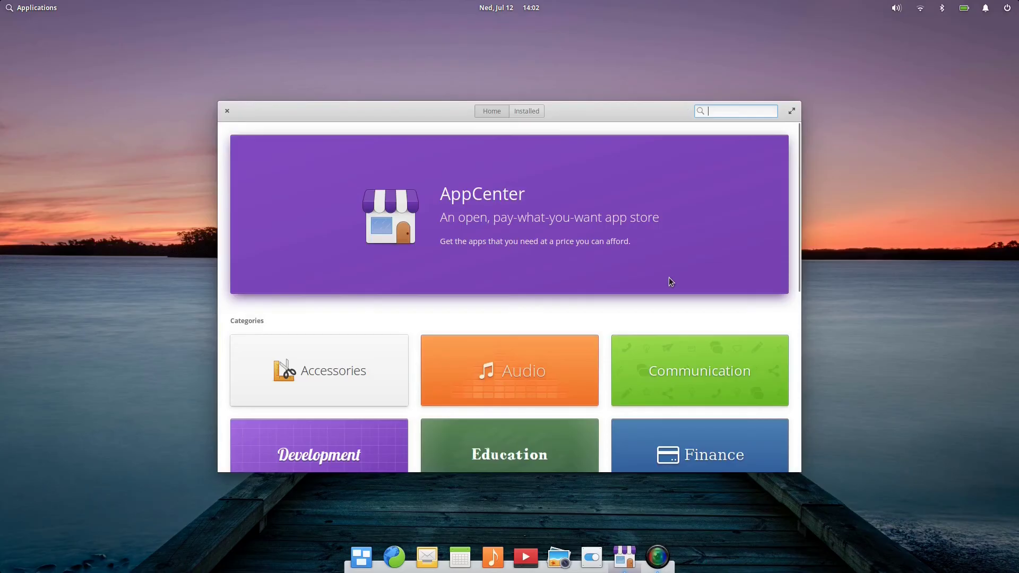
Step: Search AppCenter for "mscorefonts"
{"action": "type", "text": "mscorefom"}
{"action": "key", "text": "BackSpace"}
{"action": "type", "text": "nts"}
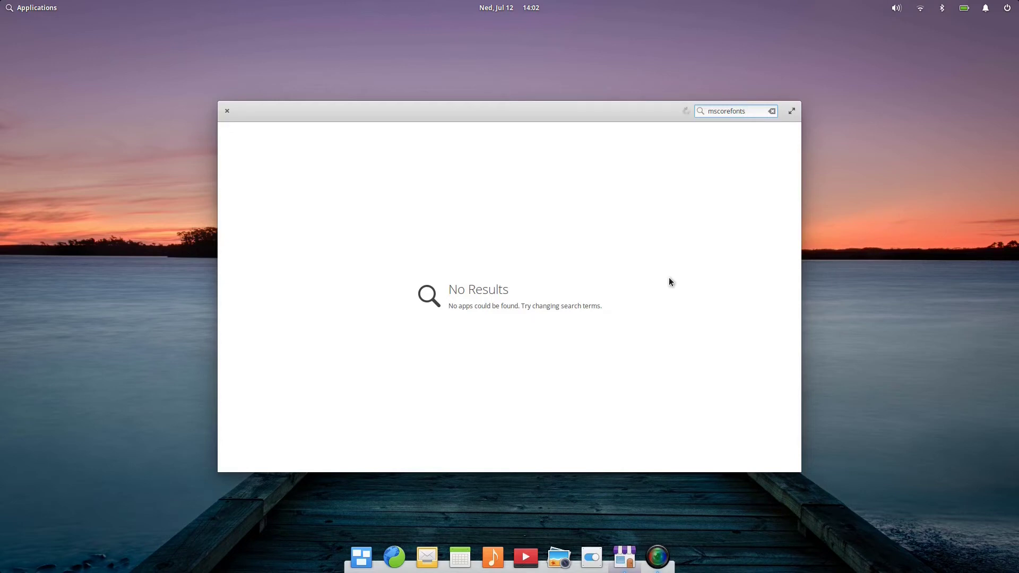
Step: Replace the AppCenter search term with "synapt" to find Synaptic Package Manager
{"action": "key", "text": "BackSpace"}
{"action": "key", "text": "BackSpace"}
{"action": "key", "text": "BackSpace"}
{"action": "key", "text": "BackSpace"}
{"action": "key", "text": "BackSpace"}
{"action": "key", "text": "BackSpace"}
{"action": "key", "text": "BackSpace"}
{"action": "key", "text": "BackSpace"}
{"action": "key", "text": "BackSpace"}
{"action": "key", "text": "BackSpace"}
{"action": "key", "text": "BackSpace"}
{"action": "type", "text": "synapt"}
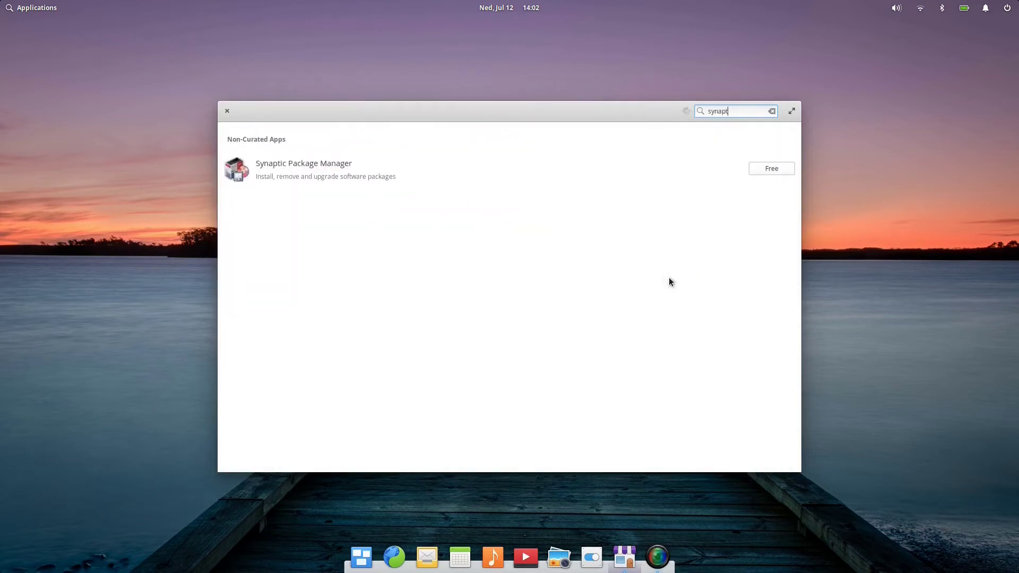
Step: Install the non-curated Synaptic Package Manager despite the warning, authorizing the installation with the account password
{"action": "left_click", "coordinate": [778, 168]}
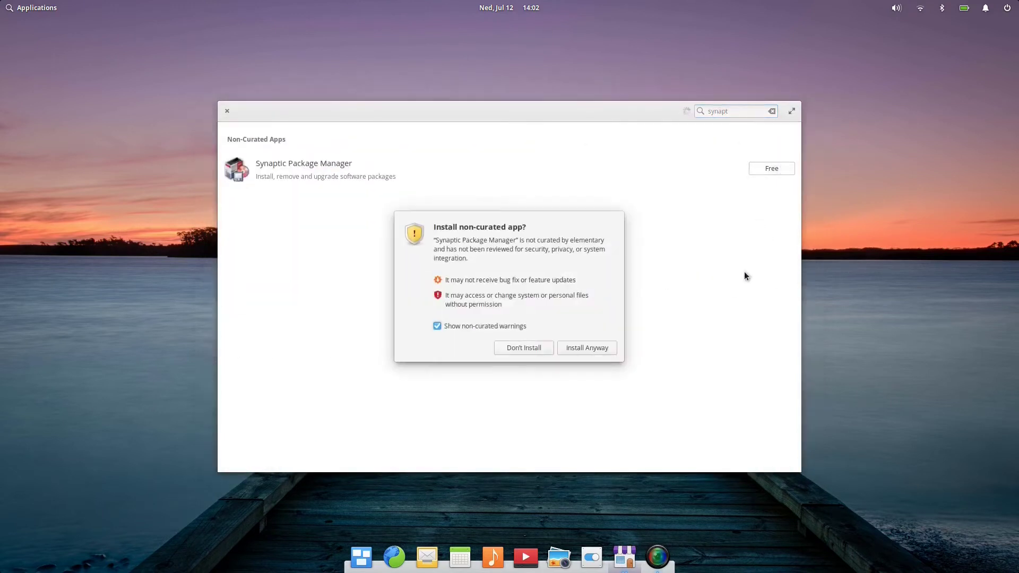
{"action": "left_click", "coordinate": [592, 349]}
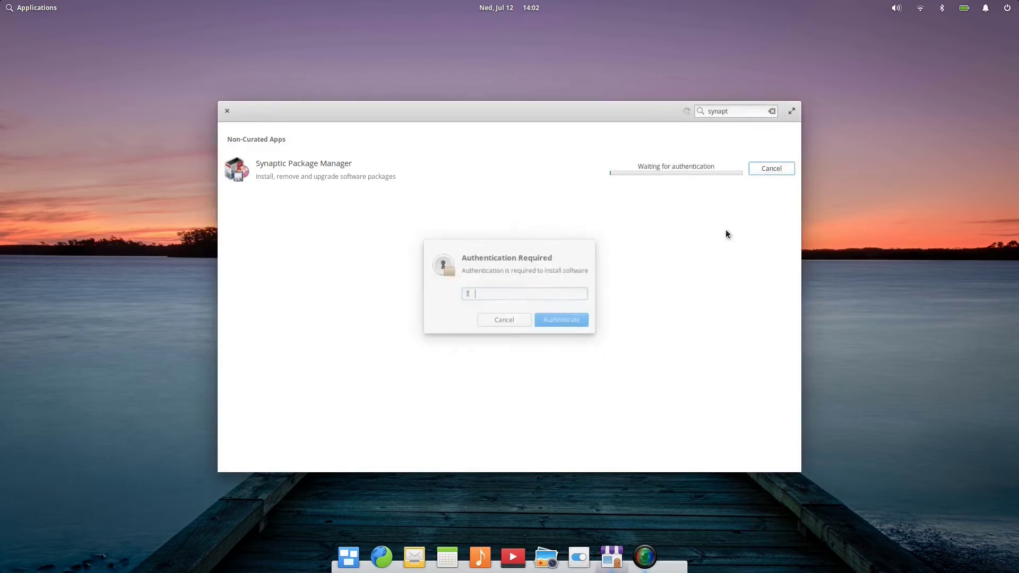
{"action": "type", "text": "••••••••"}
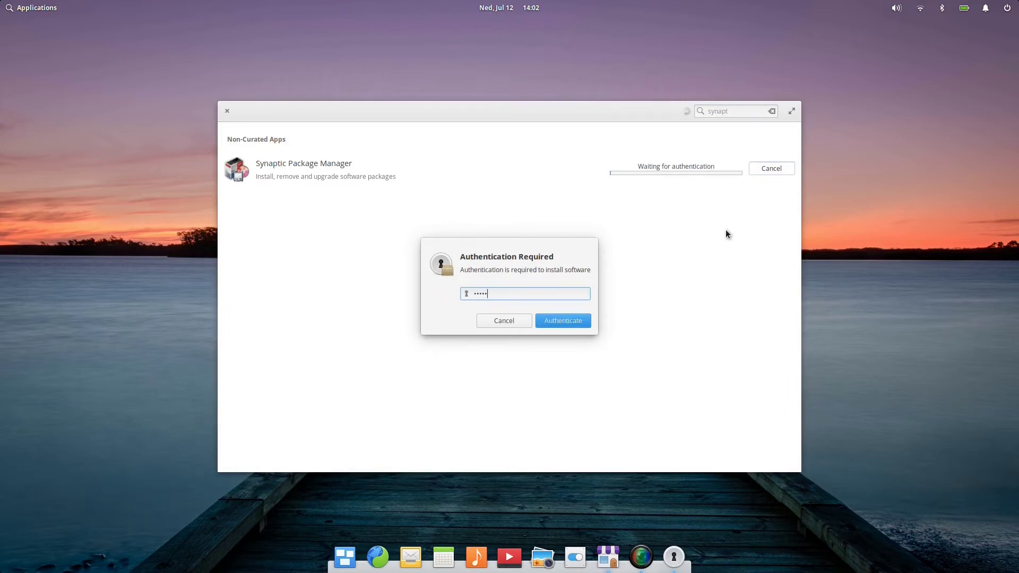
{"action": "left_click", "coordinate": [566, 322]}
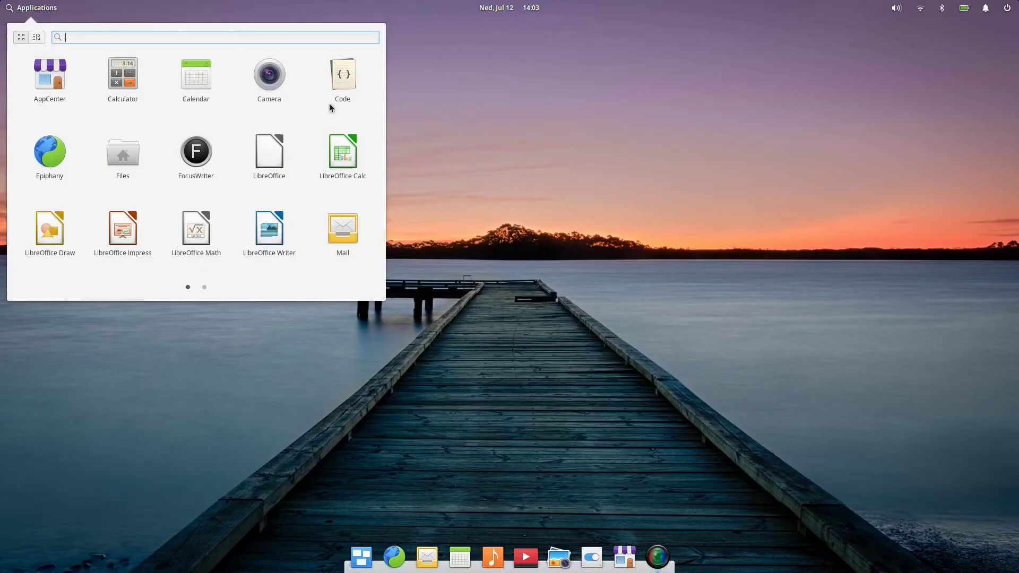
Step: Launch Synaptic Package Manager, authenticate with the account password, and dismiss its Quick Introduction
{"action": "left_click", "coordinate": [206, 287]}
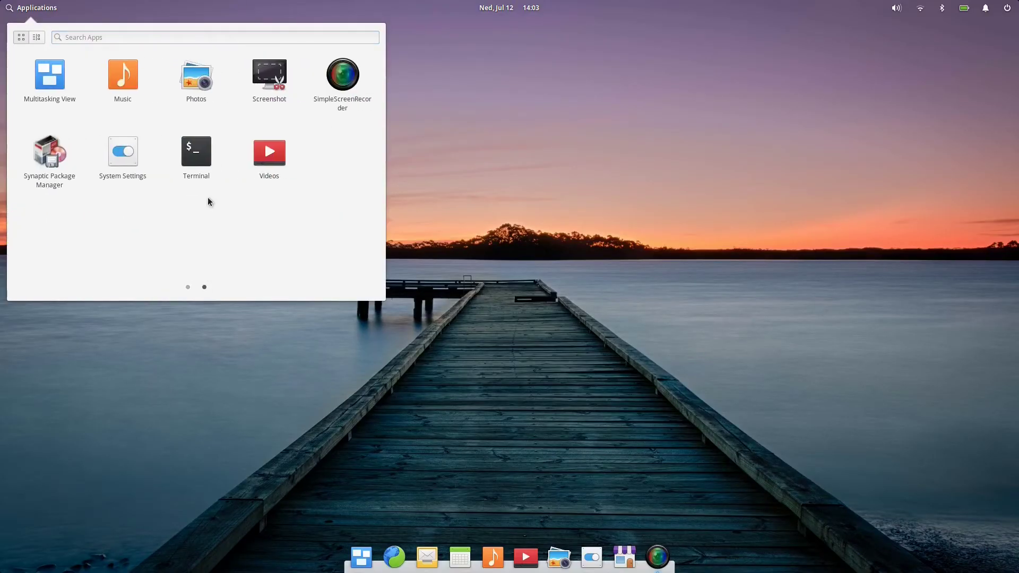
{"action": "left_click", "coordinate": [50, 159]}
{"action": "type", "text": "••••••••"}
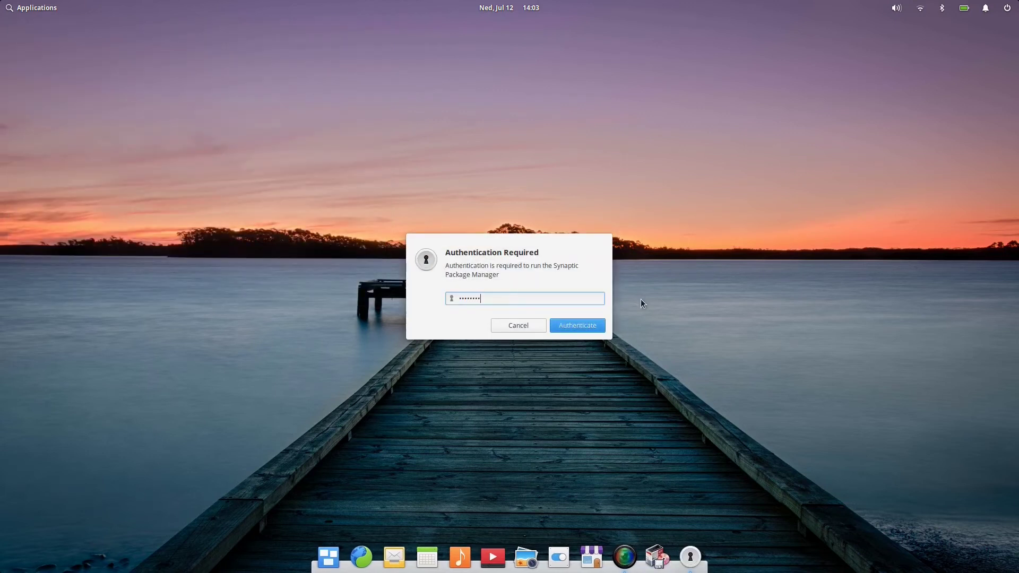
{"action": "left_click", "coordinate": [566, 325]}
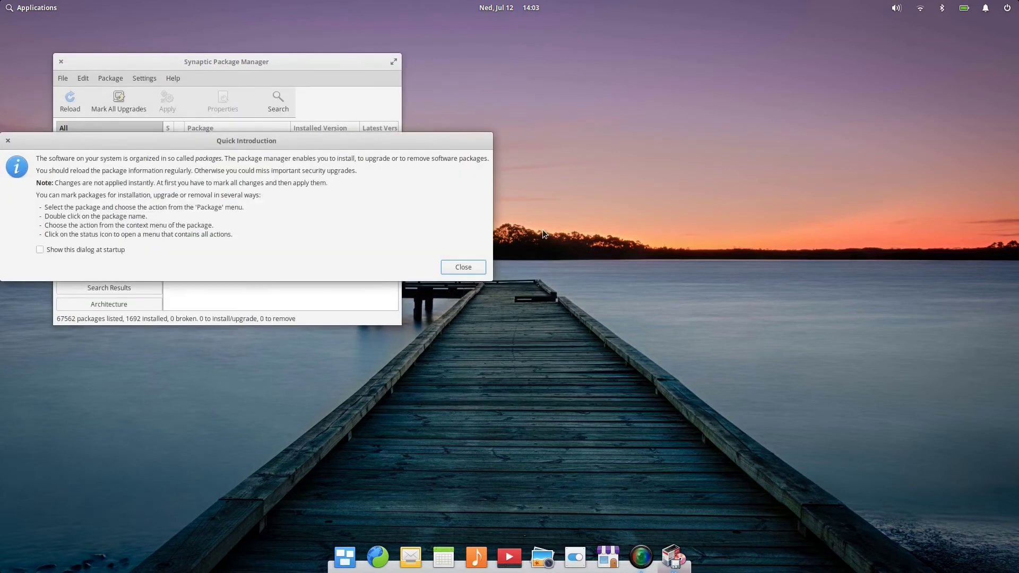
{"action": "left_click", "coordinate": [480, 268]}
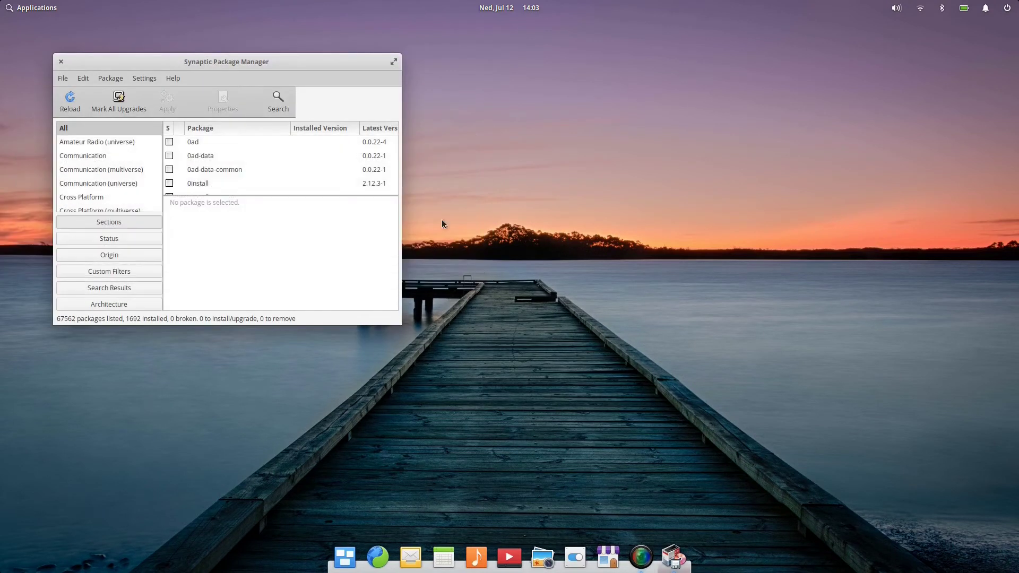
Step: Maximize the Synaptic Package Manager window and search package descriptions and names for "mscorefonts"
{"action": "left_click", "coordinate": [393, 61]}
{"action": "left_click", "coordinate": [225, 64]}
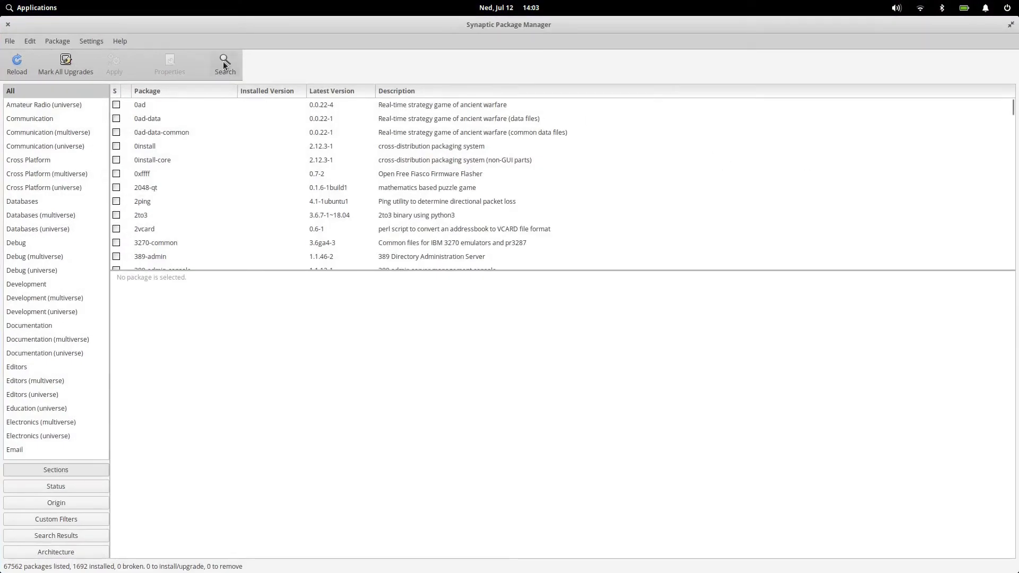
{"action": "type", "text": "mscorefonts"}
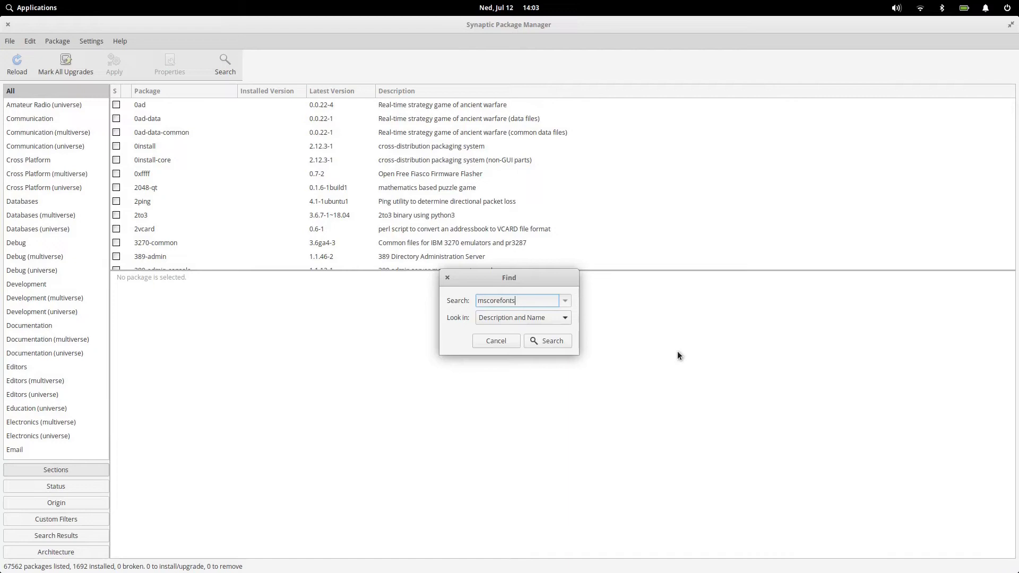
{"action": "left_click", "coordinate": [556, 347]}
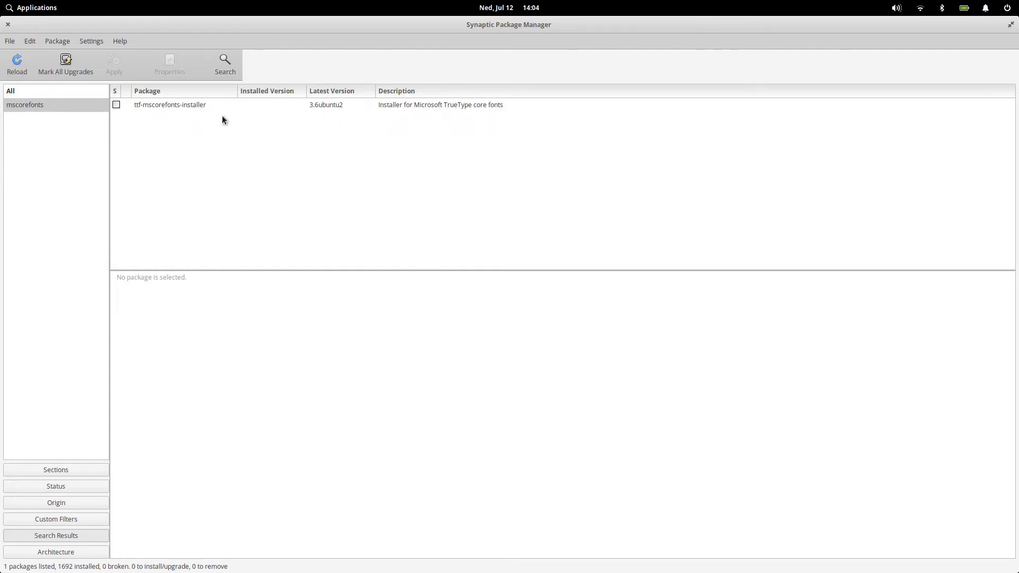
Step: Mark ttf-mscorefonts-installer for installation together with its required additional packages, and apply the marked changes
{"action": "right_click", "coordinate": [191, 105]}
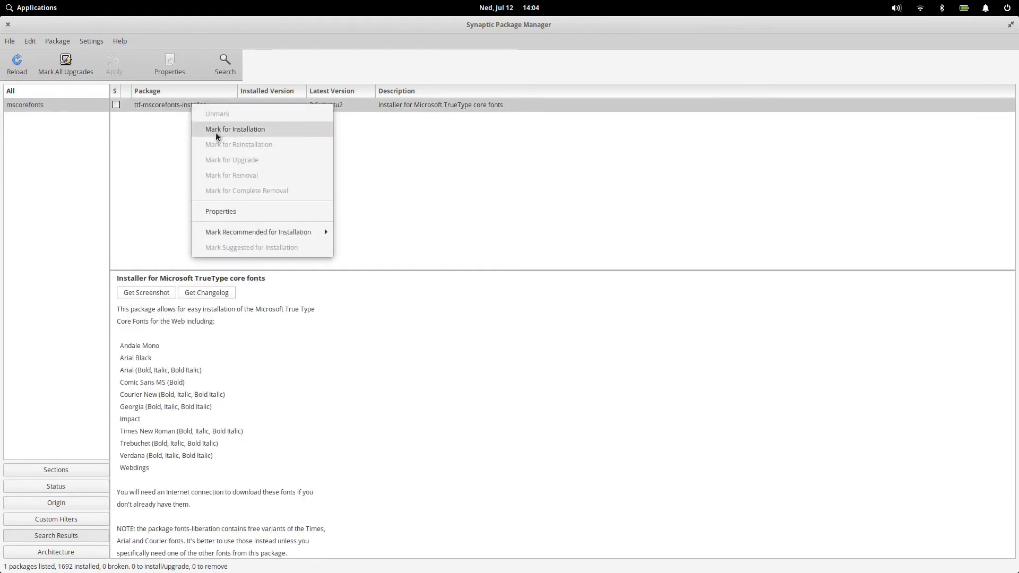
{"action": "left_click", "coordinate": [215, 131]}
{"action": "left_click", "coordinate": [594, 403]}
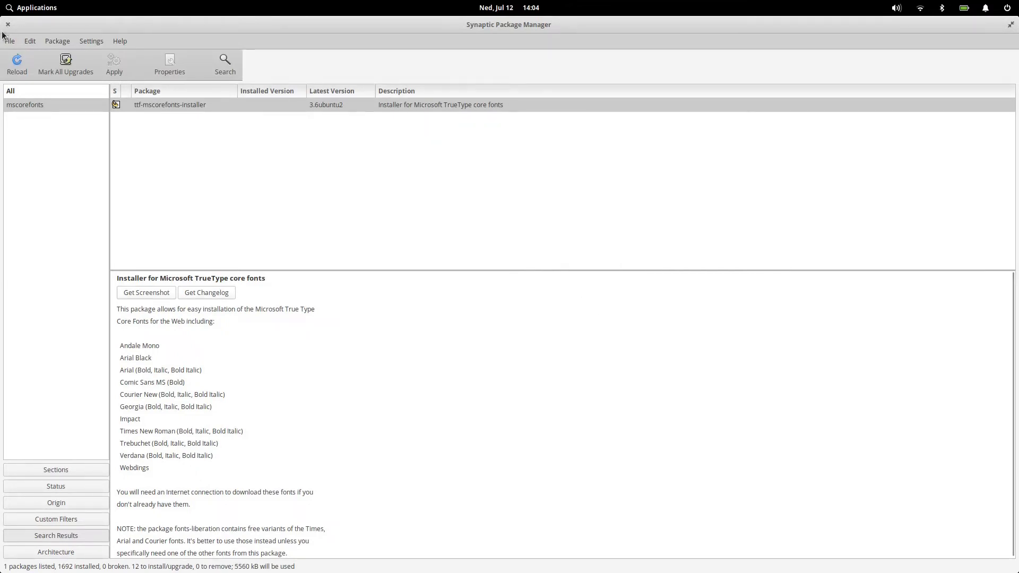
{"action": "right_click", "coordinate": [214, 109]}
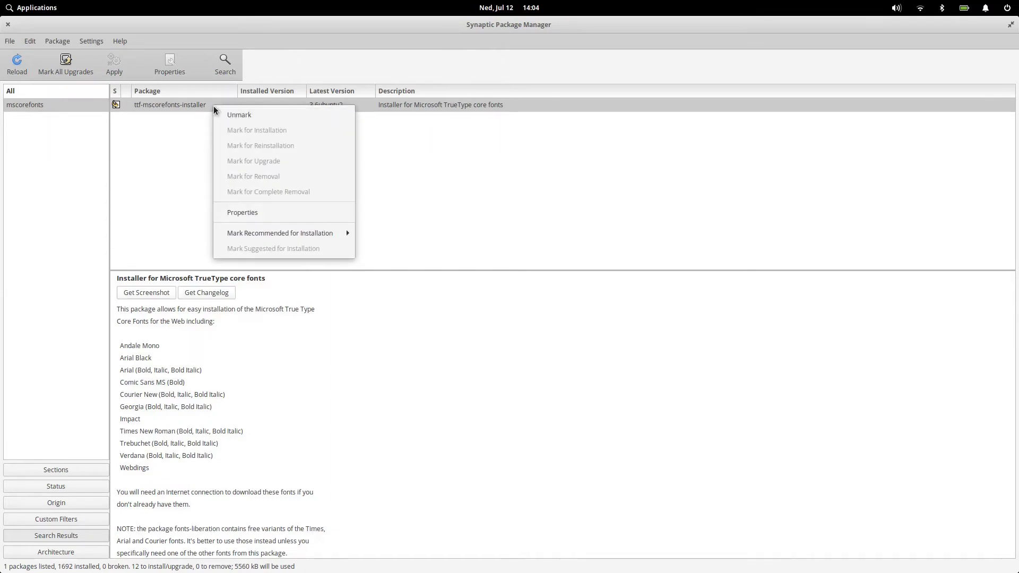
{"action": "left_click", "coordinate": [438, 206]}
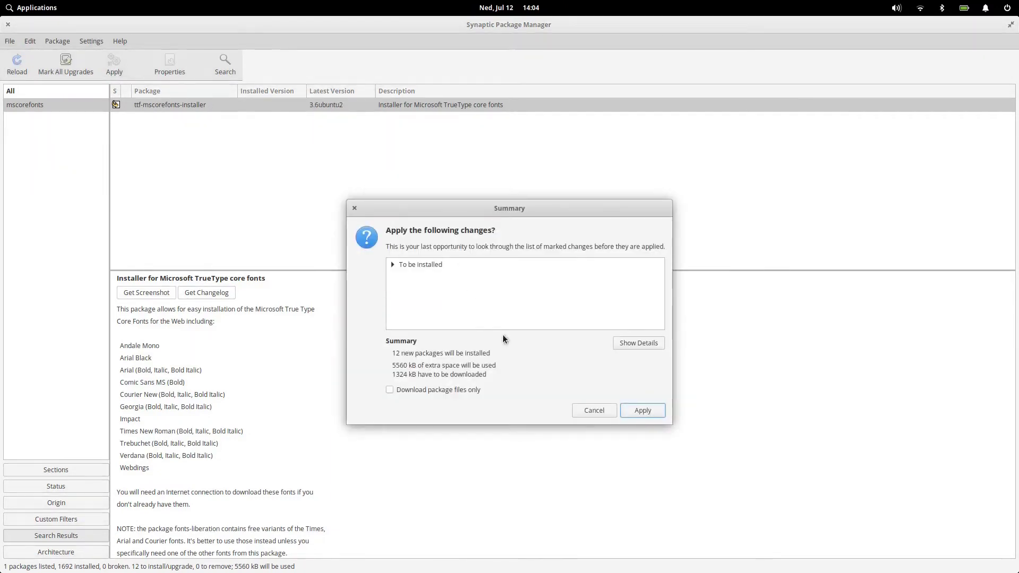
{"action": "left_click", "coordinate": [390, 263]}
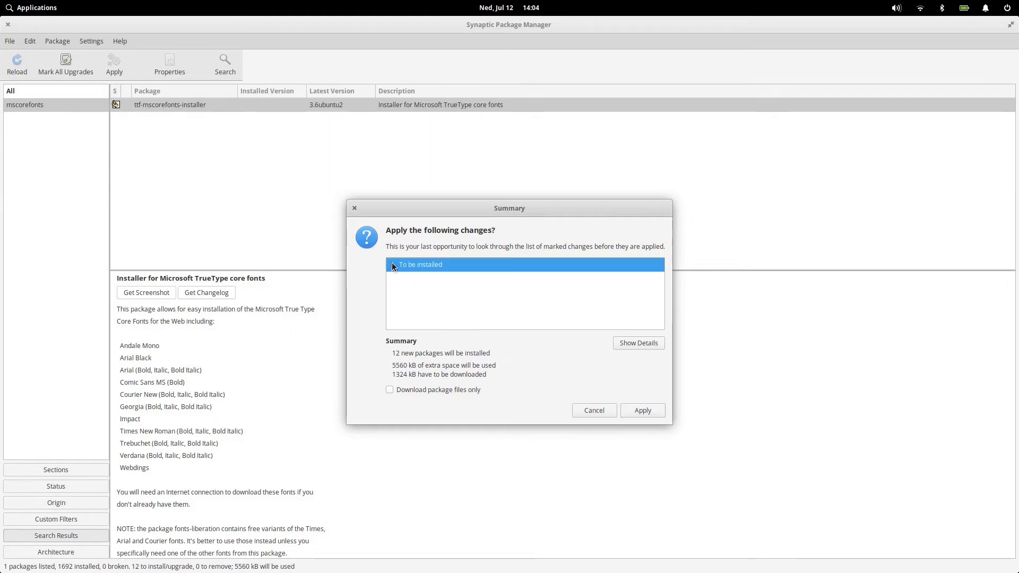
{"action": "left_click", "coordinate": [625, 409]}
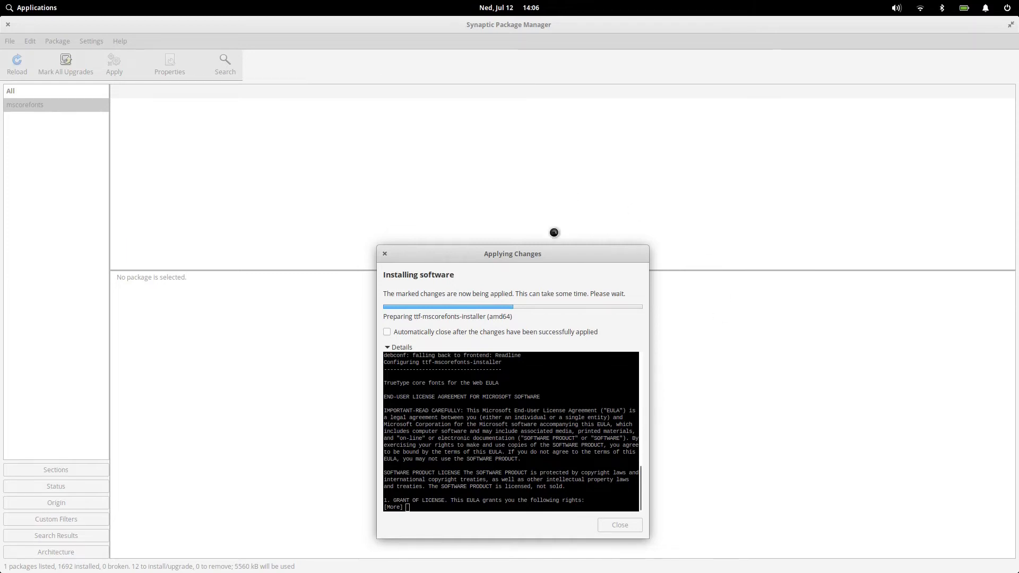
Step: Move the Applying Changes window clear and accept the Microsoft TrueType core fonts EULA license terms
{"action": "left_click_drag", "start_coordinate": [544, 254], "coordinate": [552, 185]}
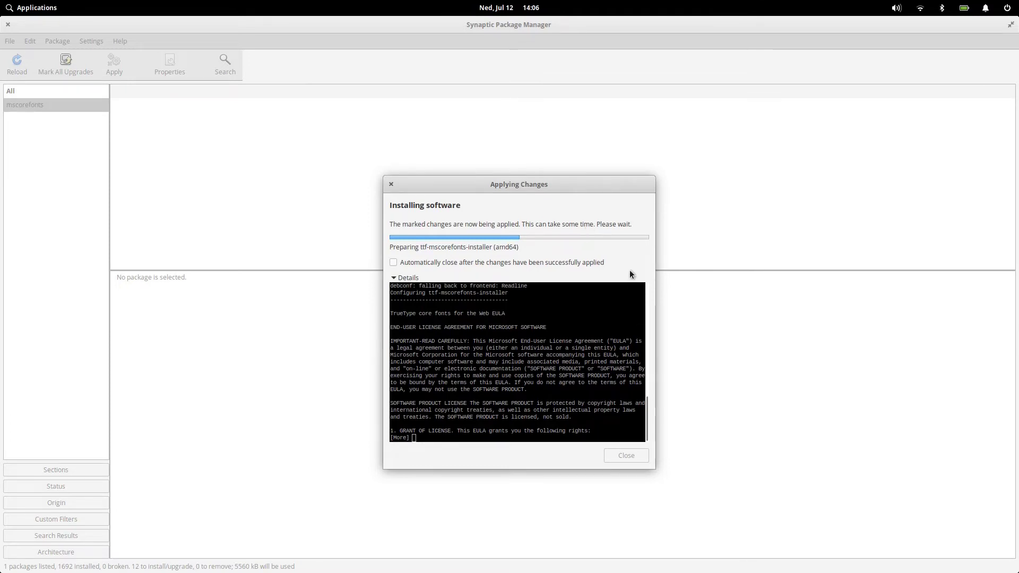
{"action": "left_click_drag", "start_coordinate": [610, 189], "coordinate": [621, 148]}
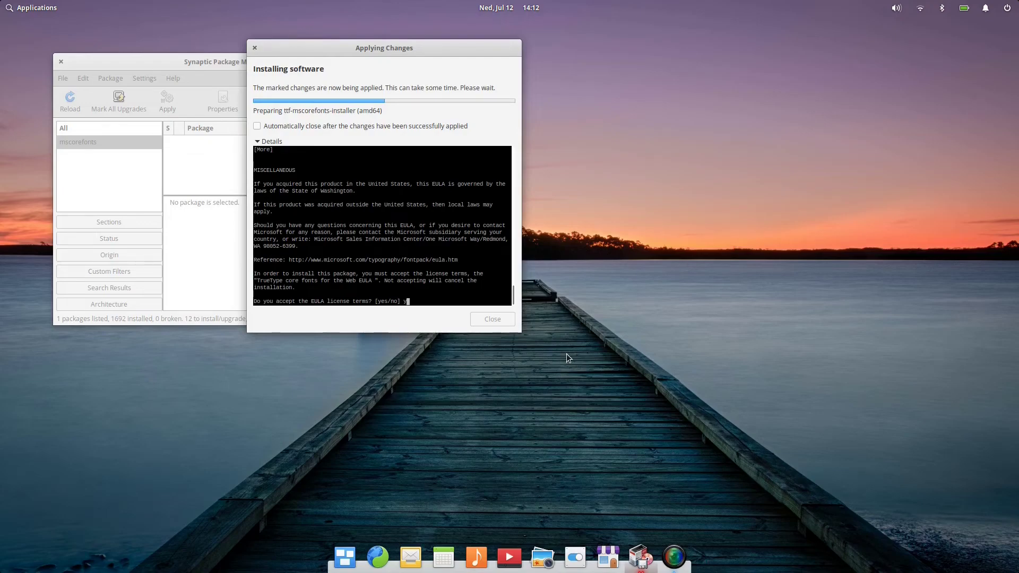
{"action": "key", "text": "Return"}
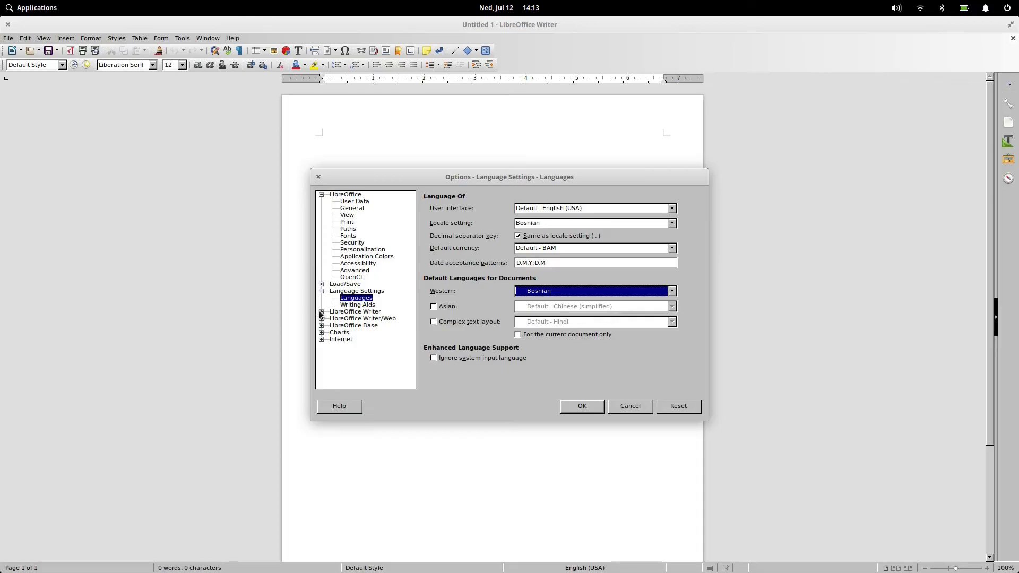
Step: In LibreOffice Writer's Basic Fonts (Western) options, set the default font to Arial, choose its size, and save the options
{"action": "left_click", "coordinate": [321, 312]}
{"action": "left_click", "coordinate": [382, 326]}
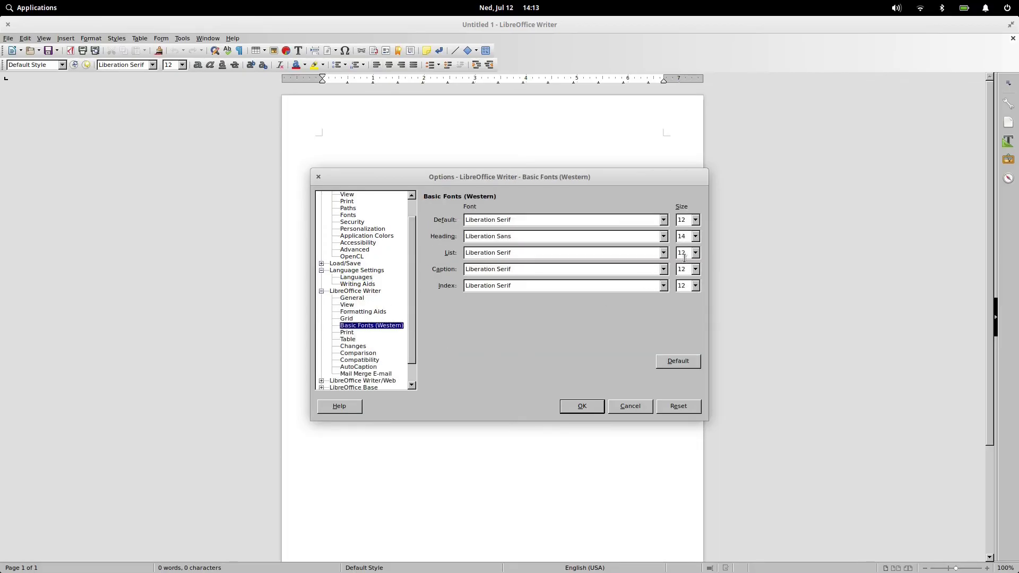
{"action": "left_click", "coordinate": [663, 220]}
{"action": "scroll", "coordinate": [504, 329], "scroll_direction": "up", "scroll_amount": 10}
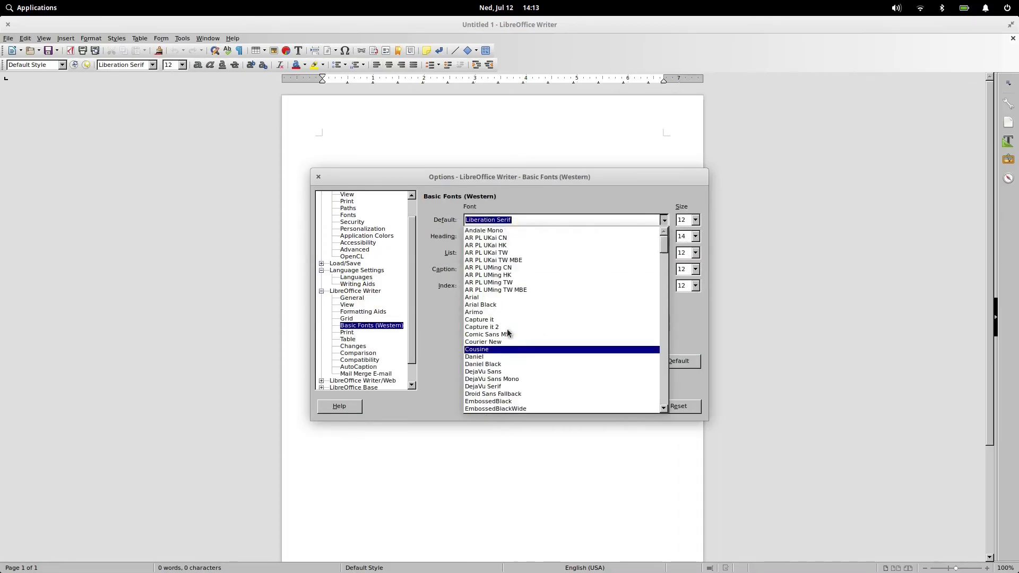
{"action": "left_click", "coordinate": [493, 297]}
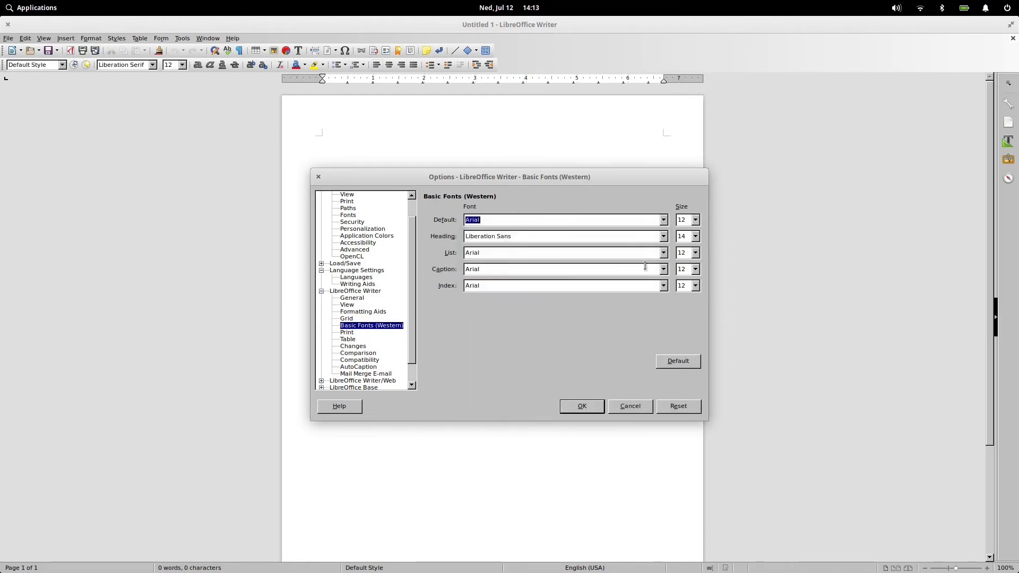
{"action": "left_click", "coordinate": [695, 220]}
{"action": "left_click", "coordinate": [684, 298]}
{"action": "left_click", "coordinate": [581, 406]}
Step: Search AppCenter for "firefox" and open the details page of the Firefox web browser
{"action": "type", "text": "fir"}
{"action": "type", "text": "efox"}
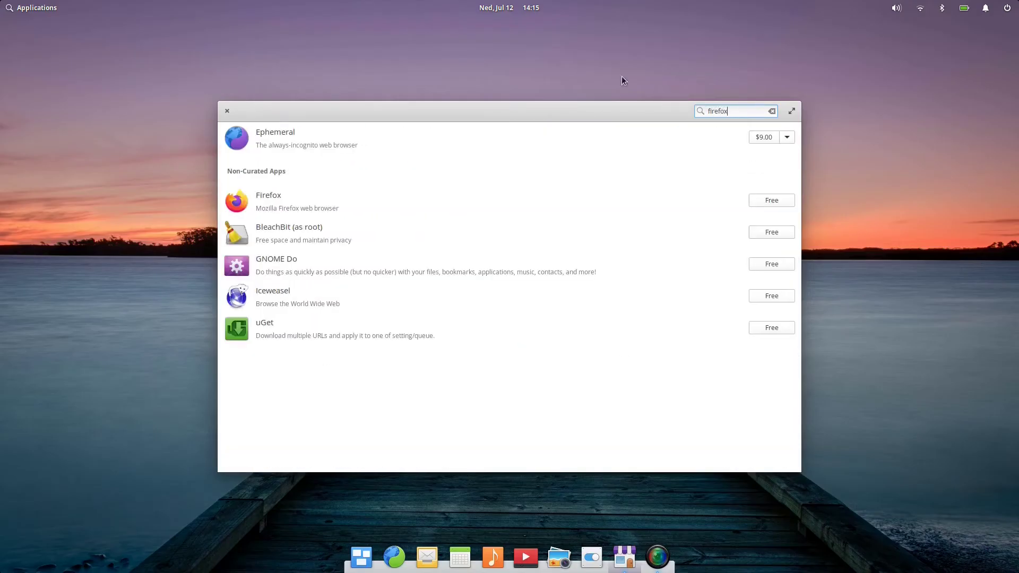
{"action": "left_click", "coordinate": [256, 205]}
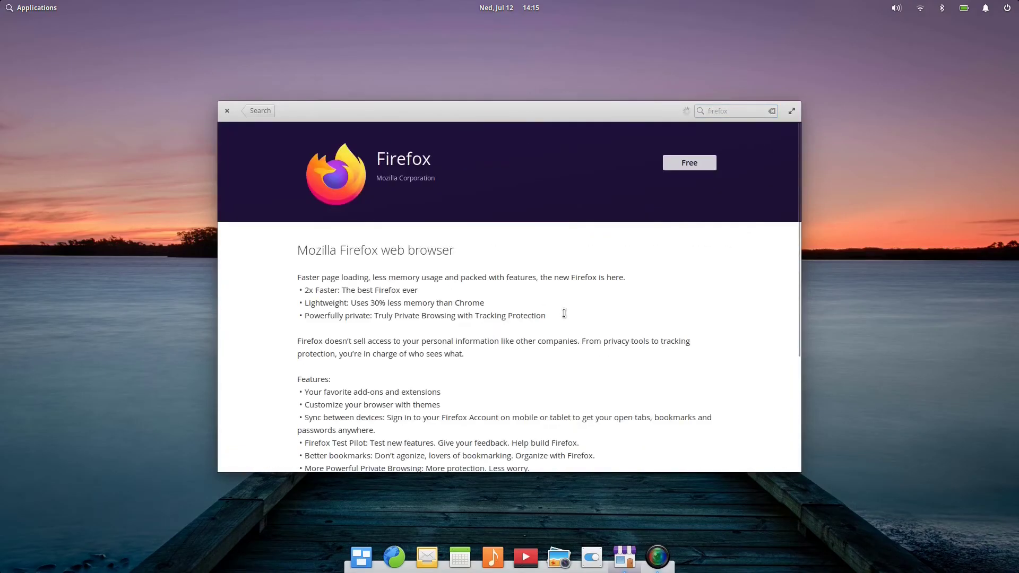
Step: Install the non-curated Firefox app despite the warning, authorizing the installation with the account password
{"action": "left_click", "coordinate": [699, 164]}
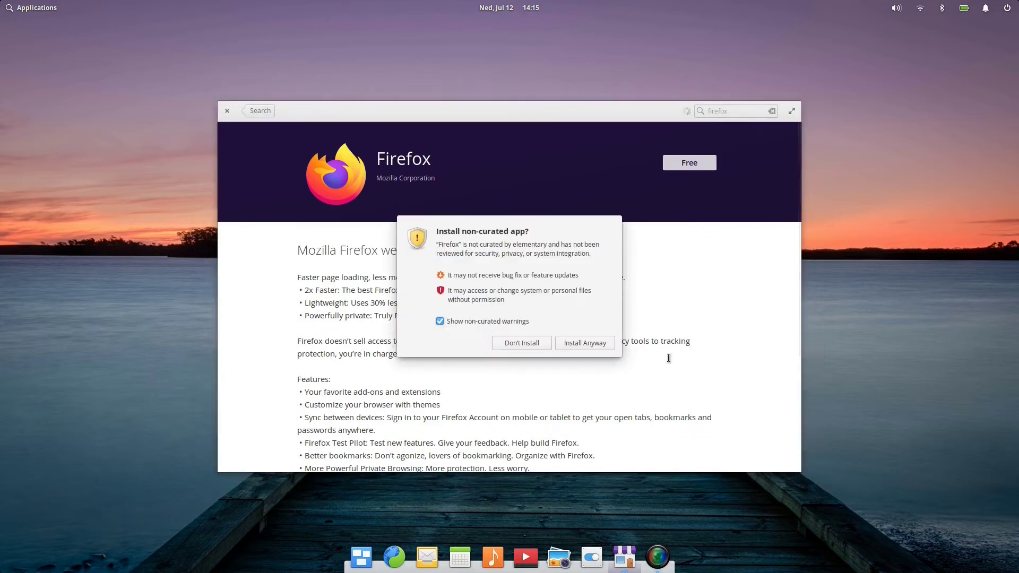
{"action": "left_click", "coordinate": [571, 344]}
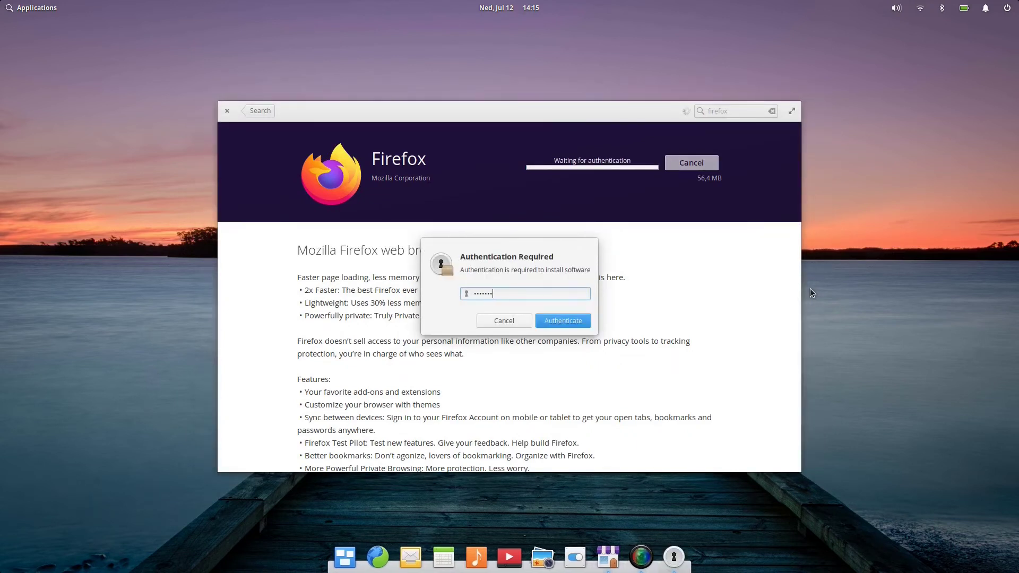
{"action": "left_click", "coordinate": [571, 323]}
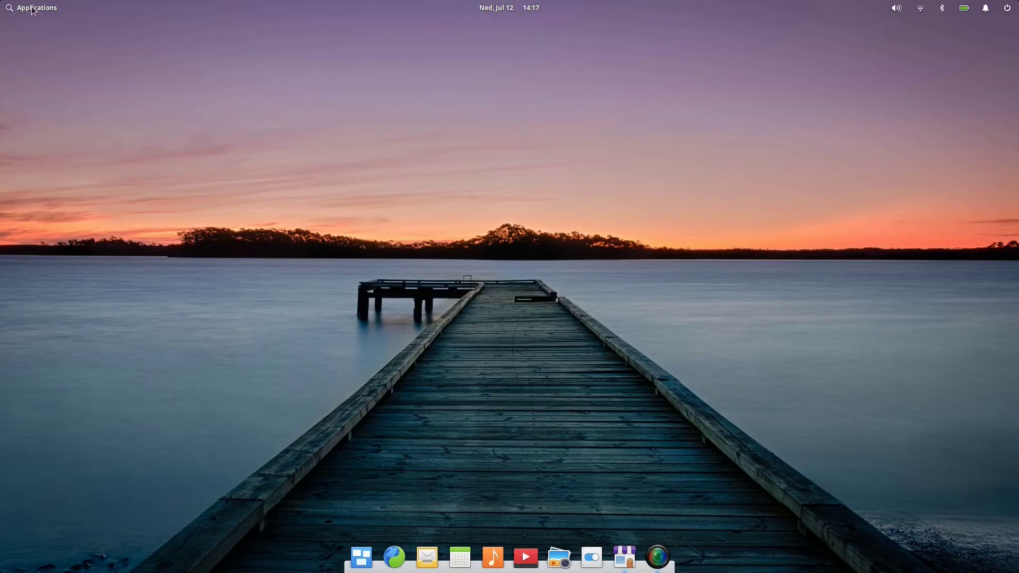
Step: Add Firefox Web Browser to the dock between Epiphany and Mail, and launch it, dismissing the Welcome to Firefox section
{"action": "left_click", "coordinate": [34, 8]}
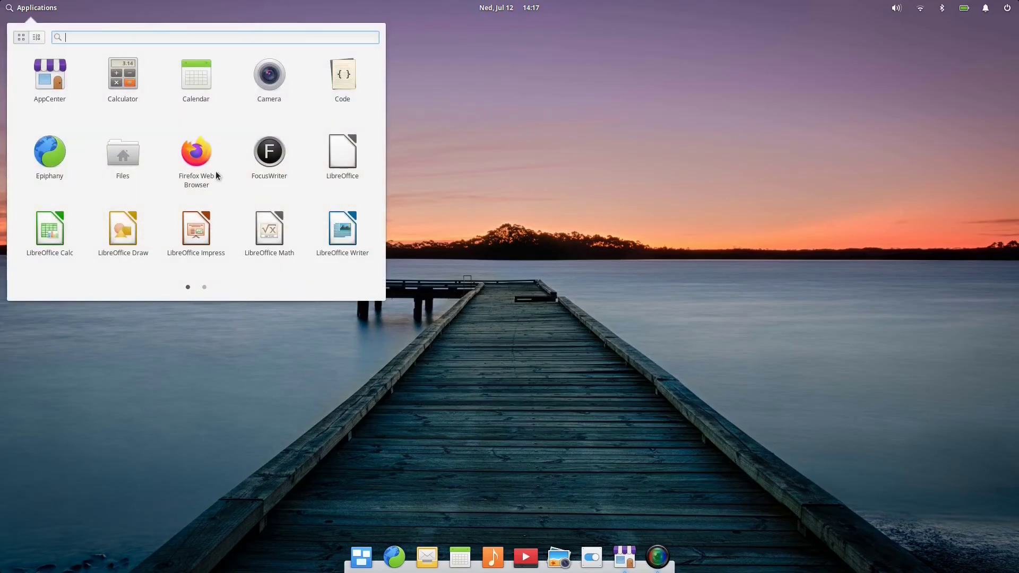
{"action": "left_click_drag", "start_coordinate": [189, 164], "coordinate": [410, 556]}
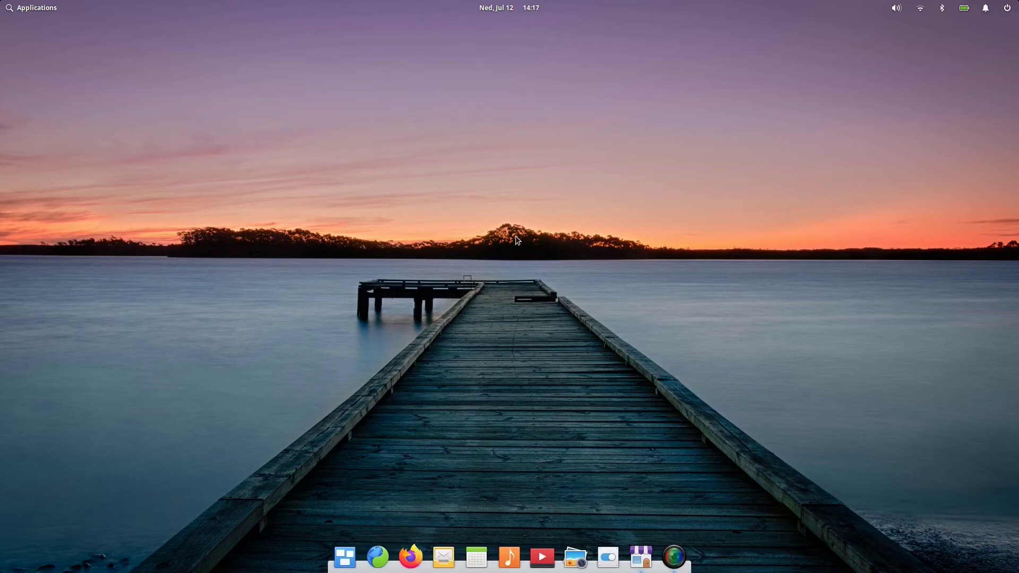
{"action": "left_click", "coordinate": [410, 556]}
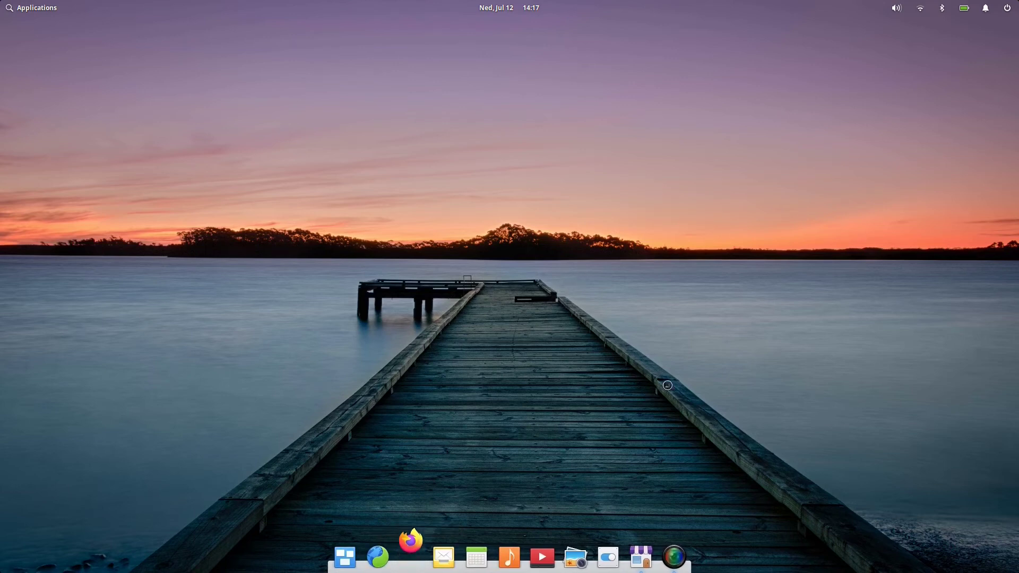
{"action": "left_click", "coordinate": [412, 557]}
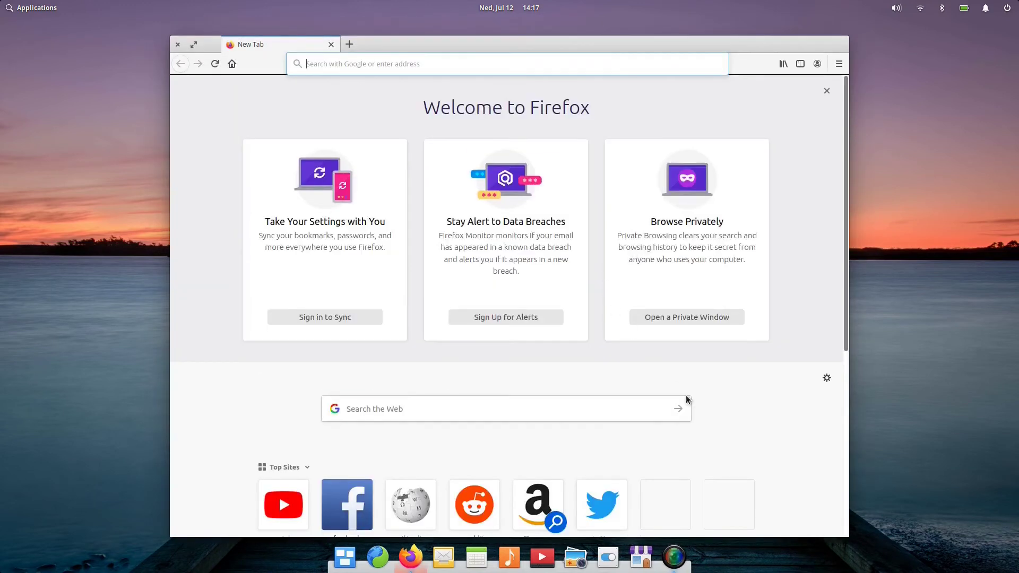
{"action": "left_click", "coordinate": [826, 91]}
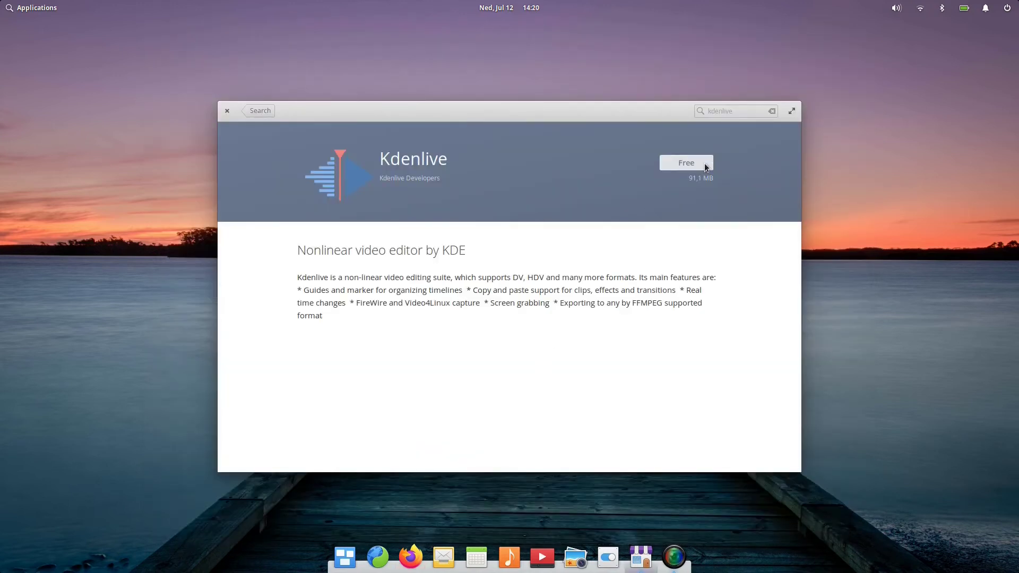
Step: Install the non-curated Kdenlive video editor from AppCenter, authorizing the installation with the account password
{"action": "left_click", "coordinate": [704, 163]}
{"action": "left_click", "coordinate": [587, 343]}
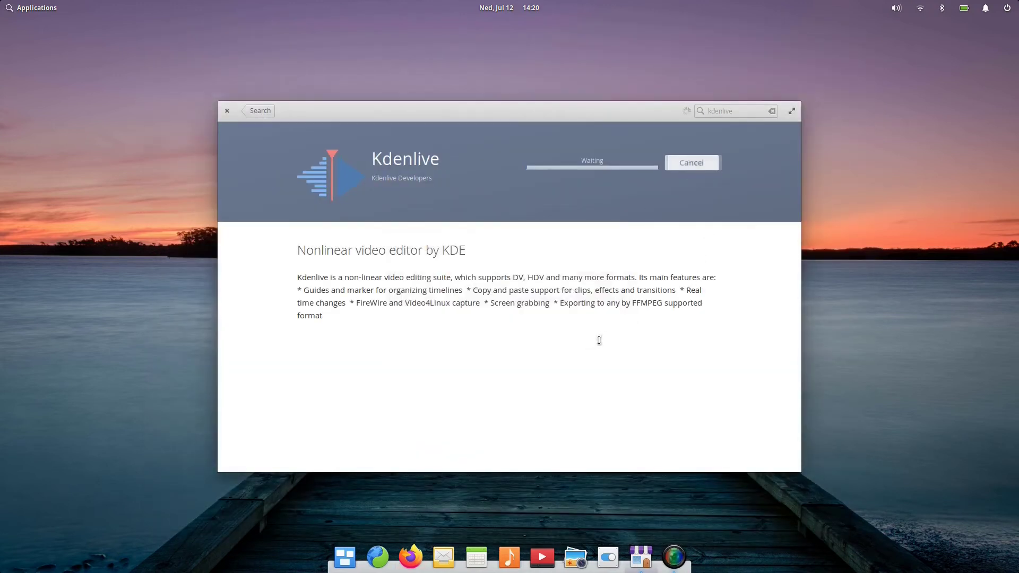
{"action": "type", "text": "********"}
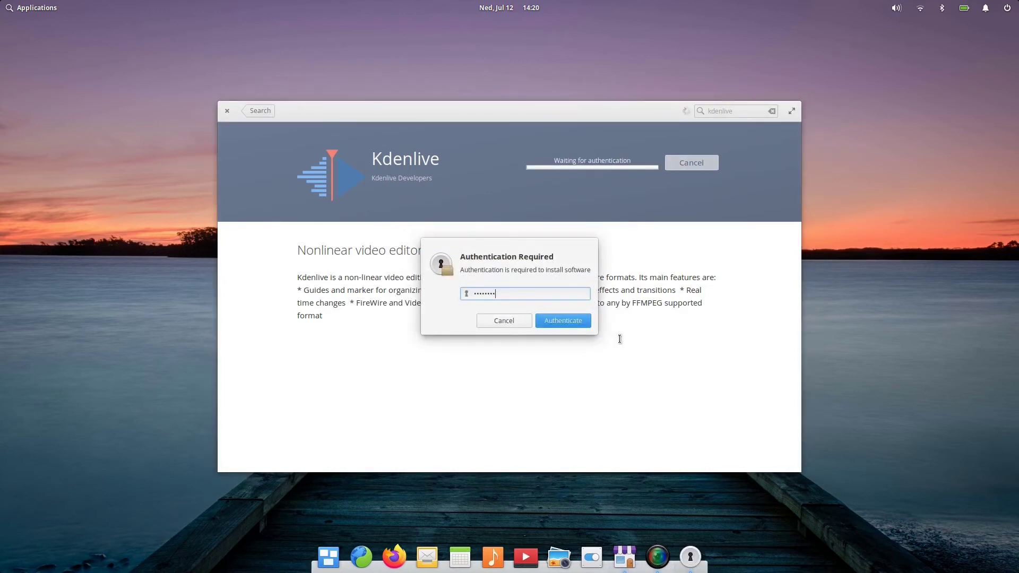
{"action": "left_click", "coordinate": [575, 321]}
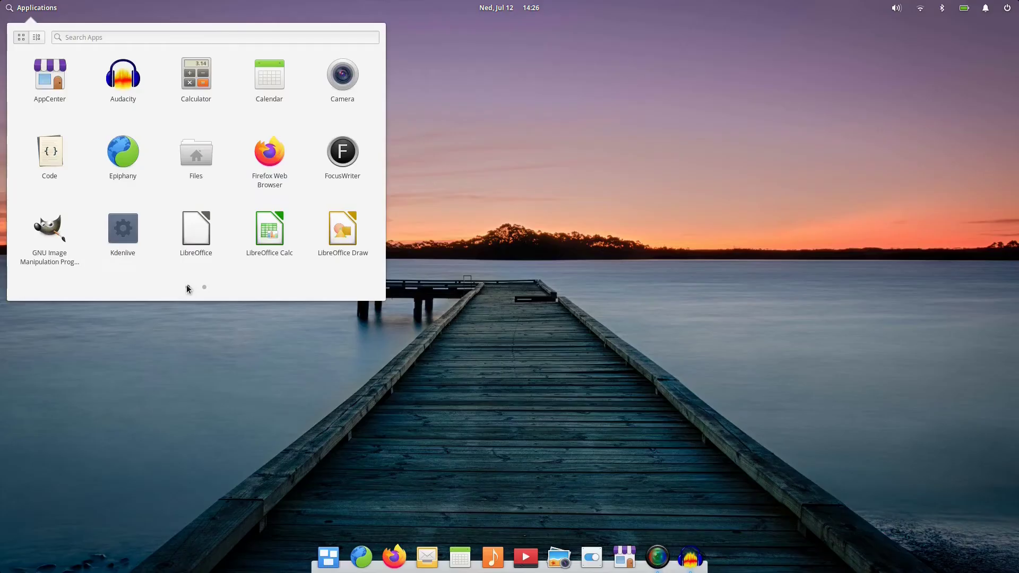
Step: Launch Kdenlive and abort its startup at the missing-app warning
{"action": "left_click", "coordinate": [126, 229]}
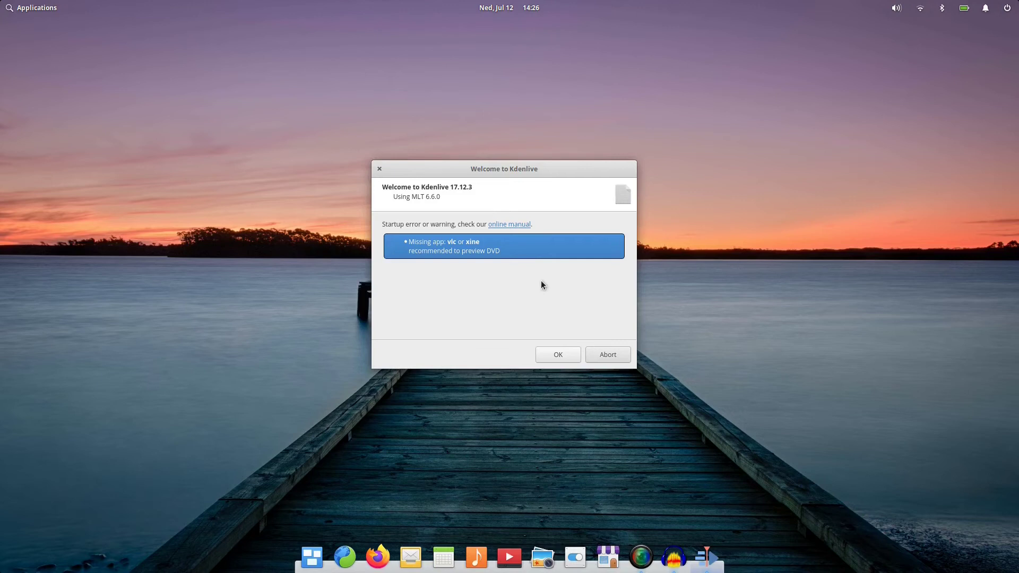
{"action": "left_click", "coordinate": [600, 360]}
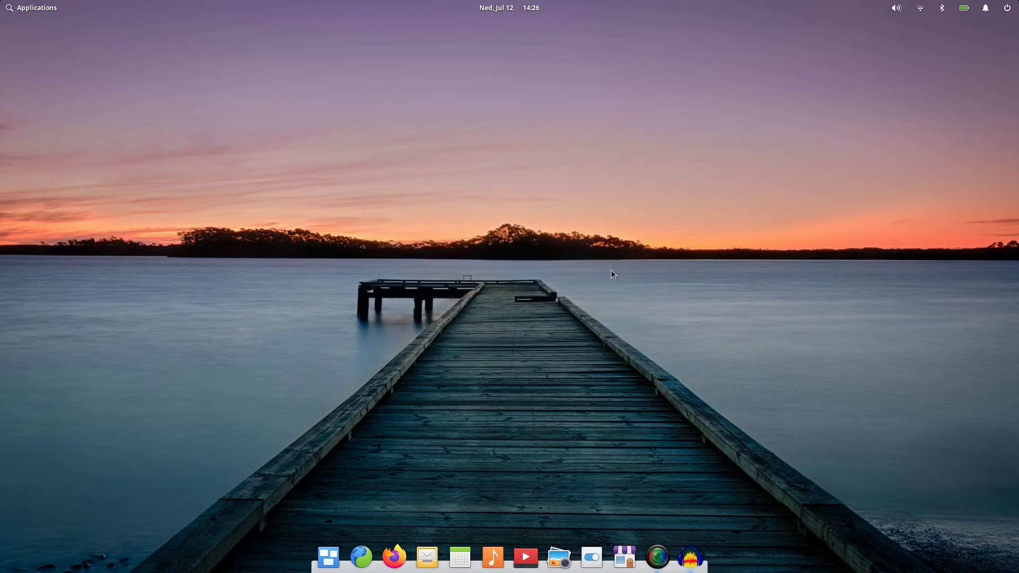
Step: Open AppCenter, search for "vlc", and install the non-curated VLC media player despite the warning
{"action": "left_click", "coordinate": [625, 558]}
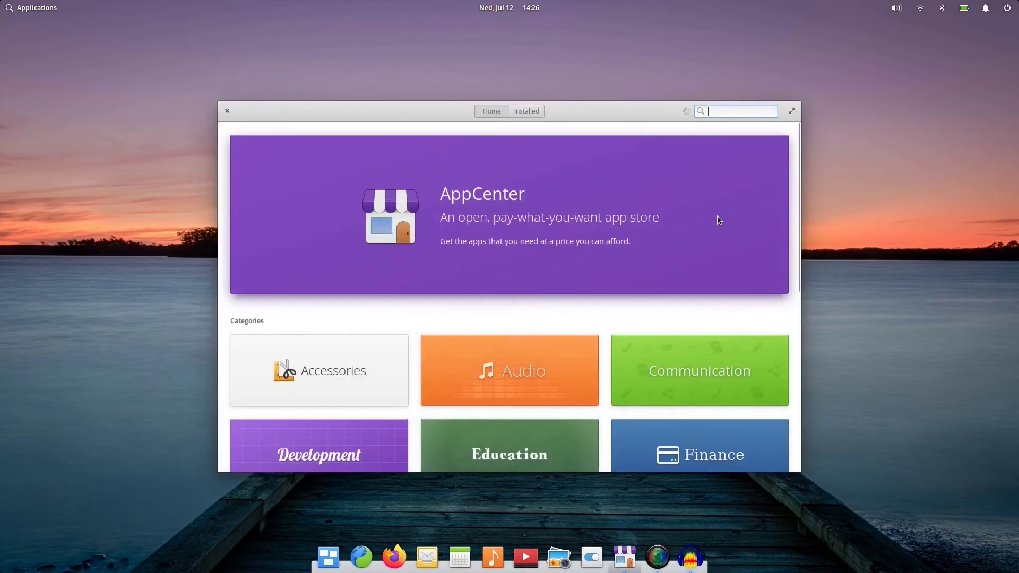
{"action": "type", "text": "vlc"}
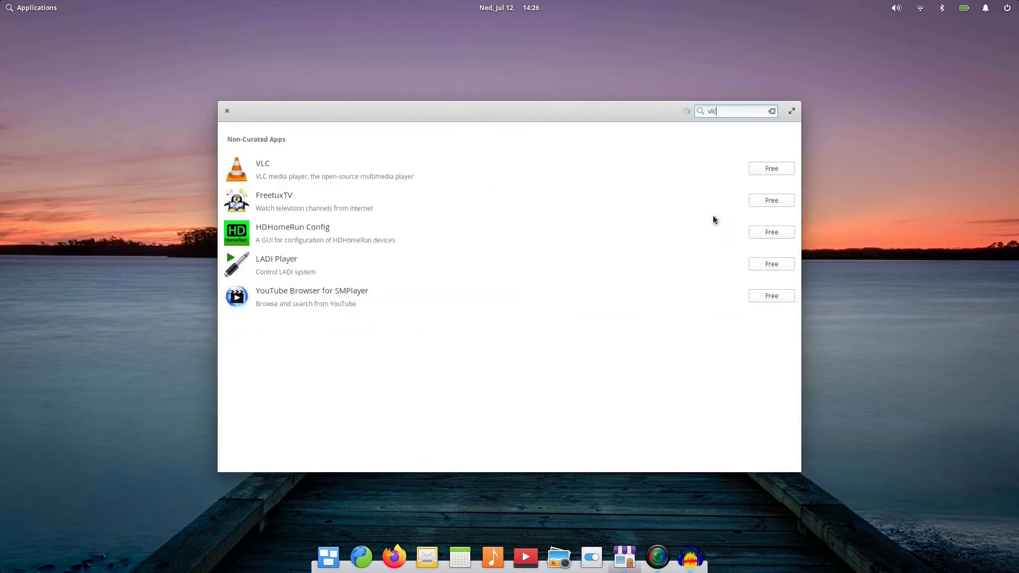
{"action": "left_click", "coordinate": [299, 162]}
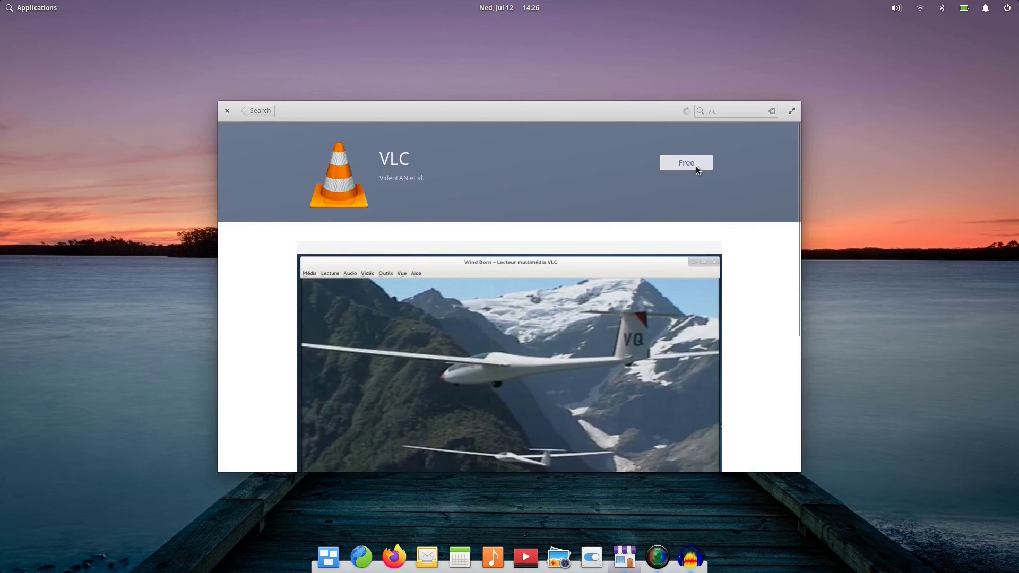
{"action": "left_click", "coordinate": [696, 165]}
{"action": "left_click", "coordinate": [588, 344]}
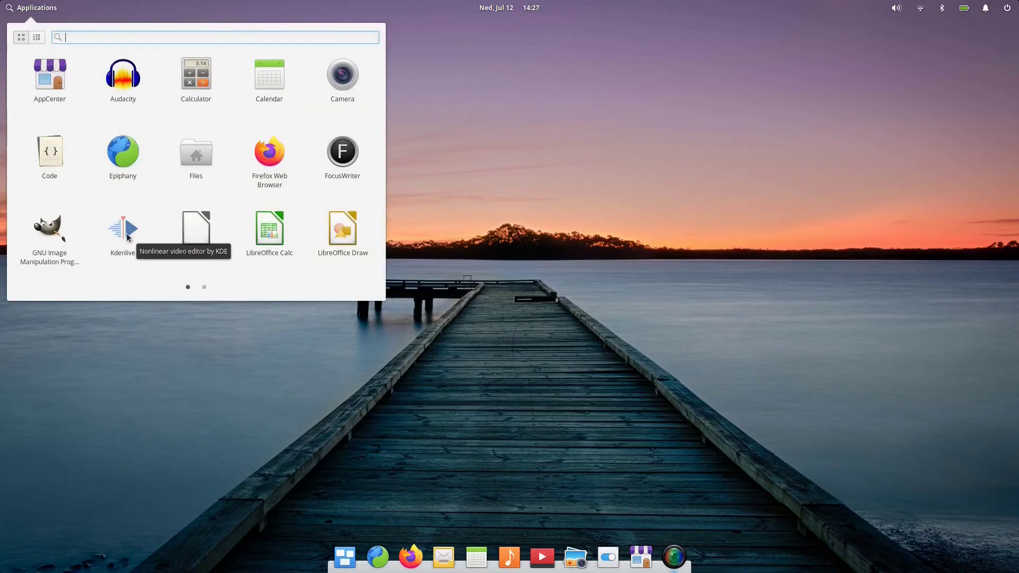
Step: Launch Kdenlive, check its version in the About Kdenlive information, and maximize the main window
{"action": "left_click", "coordinate": [127, 237]}
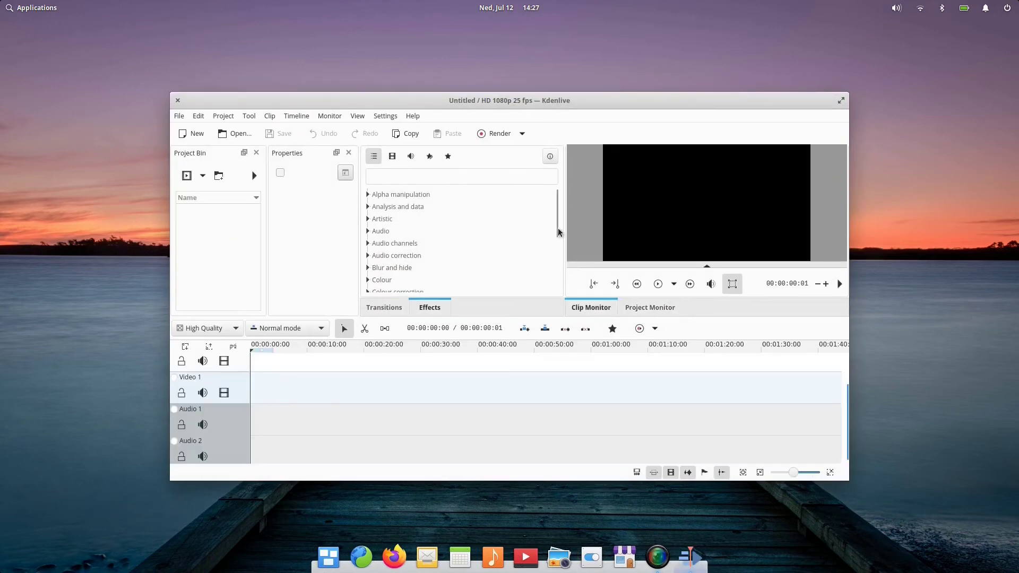
{"action": "left_click", "coordinate": [410, 116]}
{"action": "left_click", "coordinate": [435, 236]}
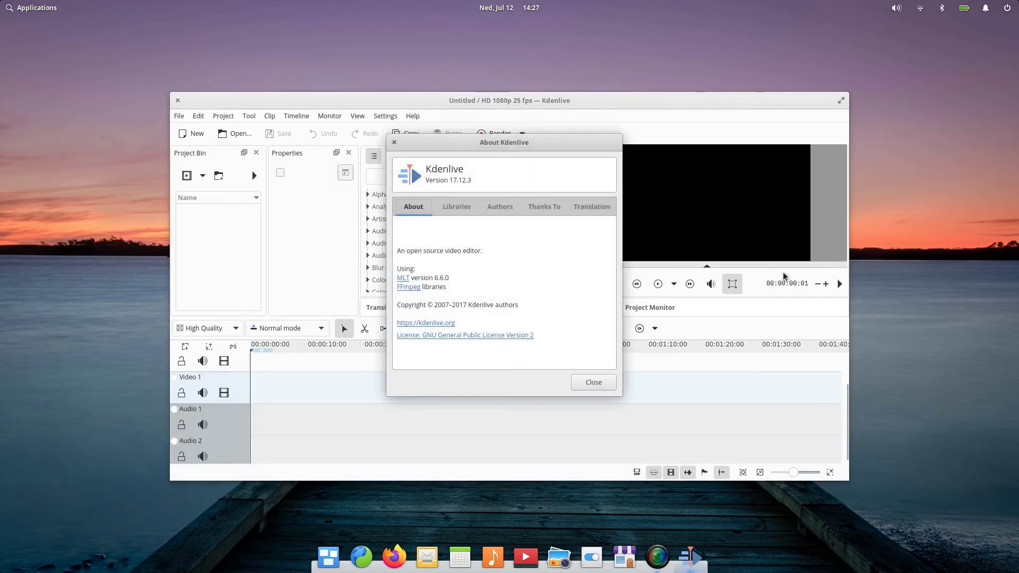
{"action": "left_click", "coordinate": [595, 384]}
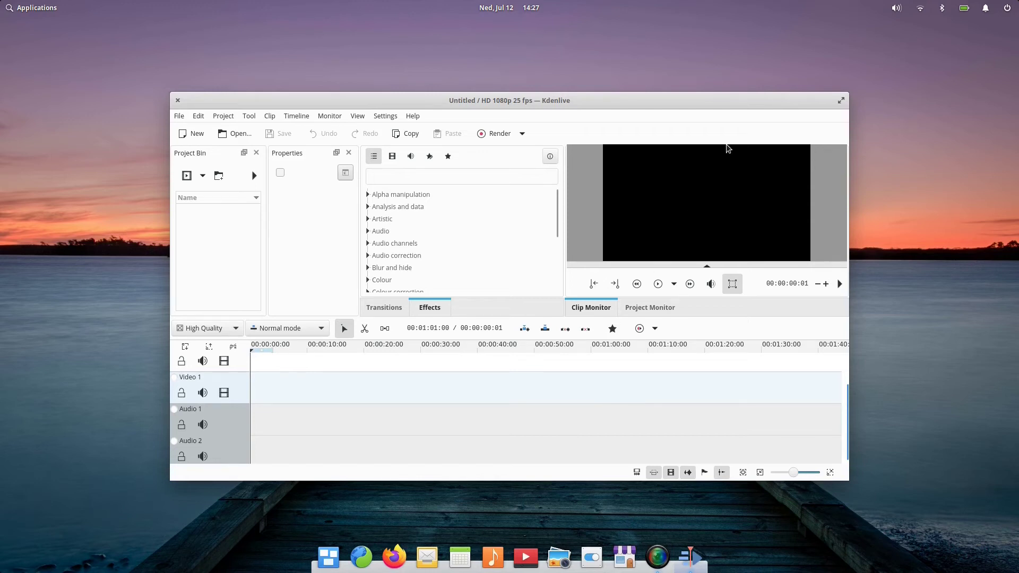
{"action": "left_click", "coordinate": [841, 100]}
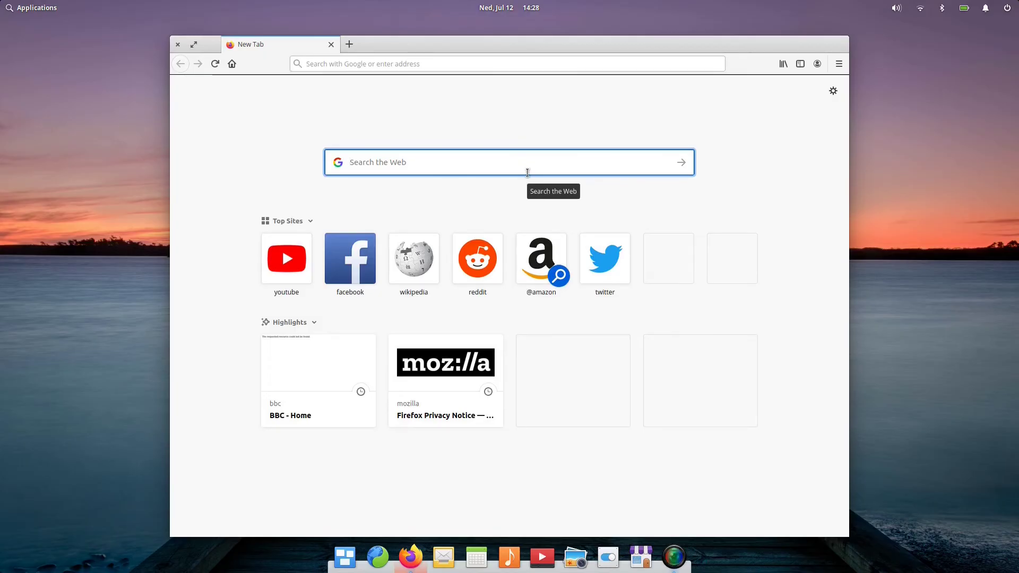
Step: Search the web for "kdenlive", dismissing the language suggestion, and open the Download page of kdenlive.org
{"action": "type", "text": "kdenlive"}
{"action": "key", "text": "Return"}
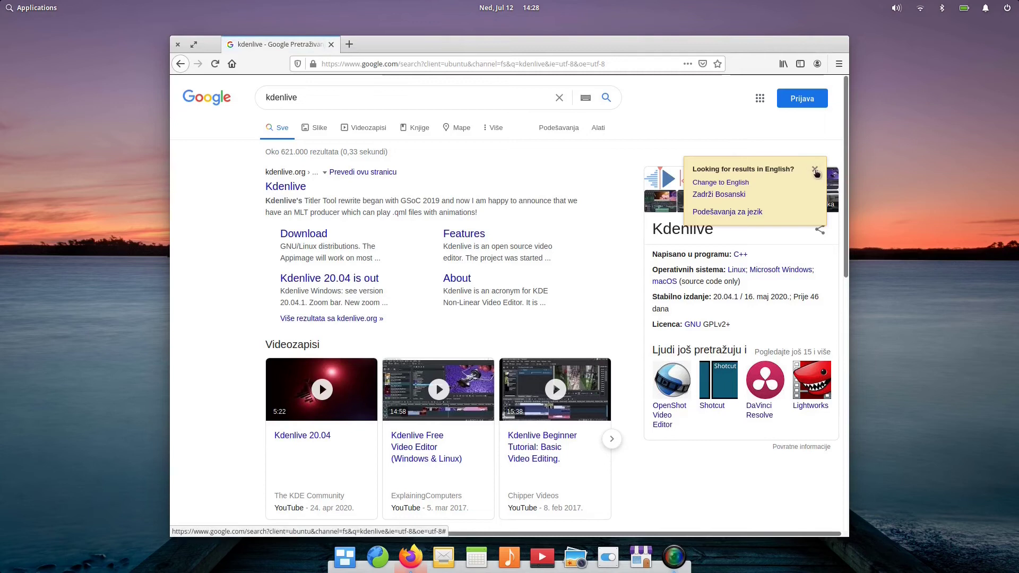
{"action": "left_click", "coordinate": [816, 173]}
{"action": "left_click", "coordinate": [305, 238]}
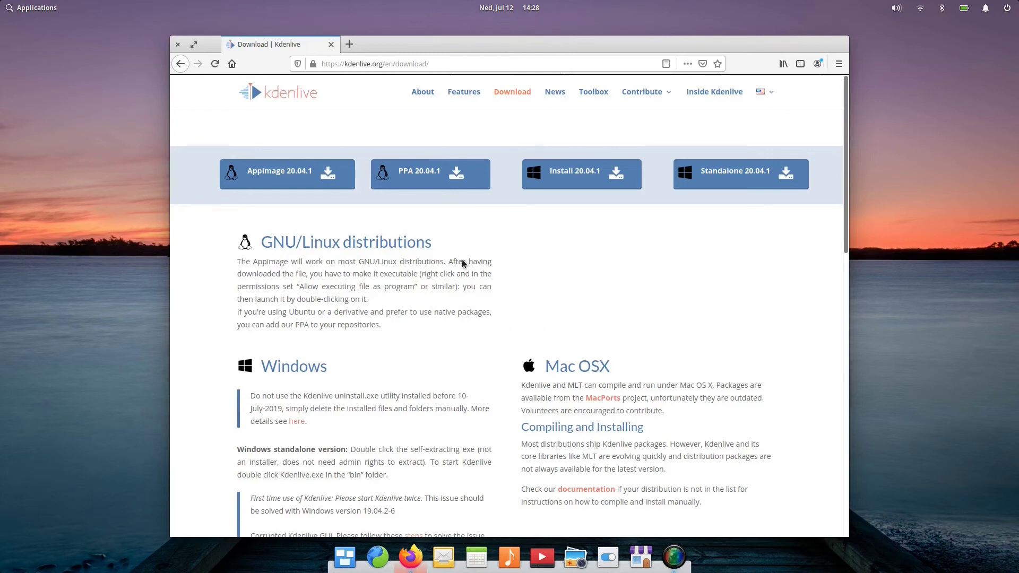
Step: Download the Kdenlive AppImage 20.04.1 for Linux, choosing to save the file rather than open it
{"action": "left_click", "coordinate": [299, 173]}
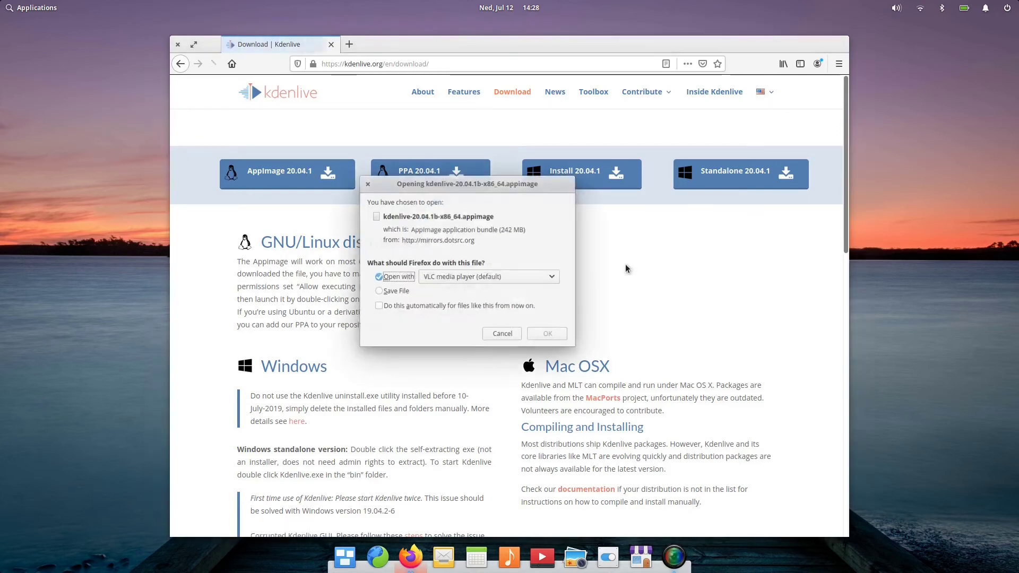
{"action": "left_click", "coordinate": [407, 291]}
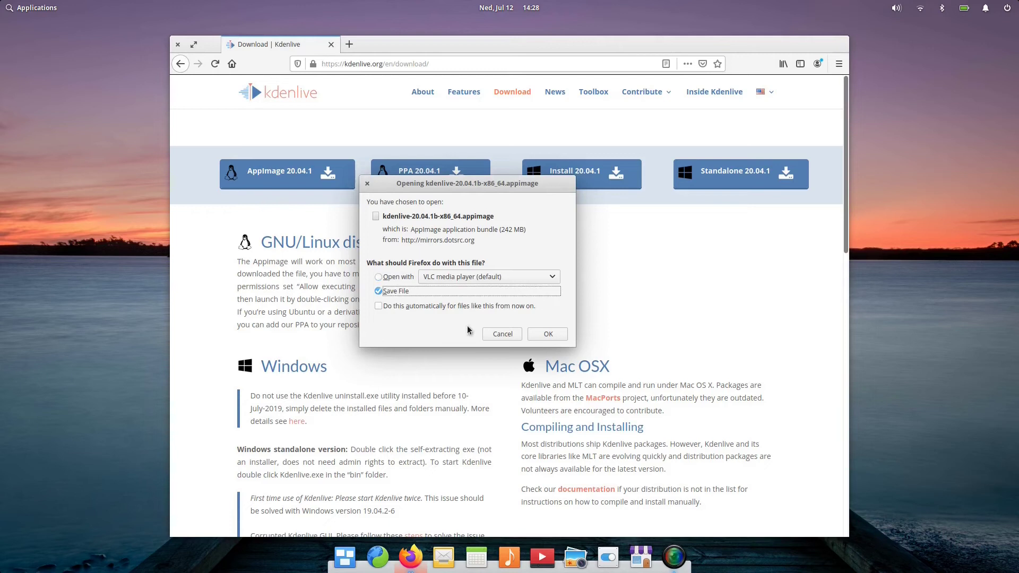
{"action": "left_click", "coordinate": [546, 335]}
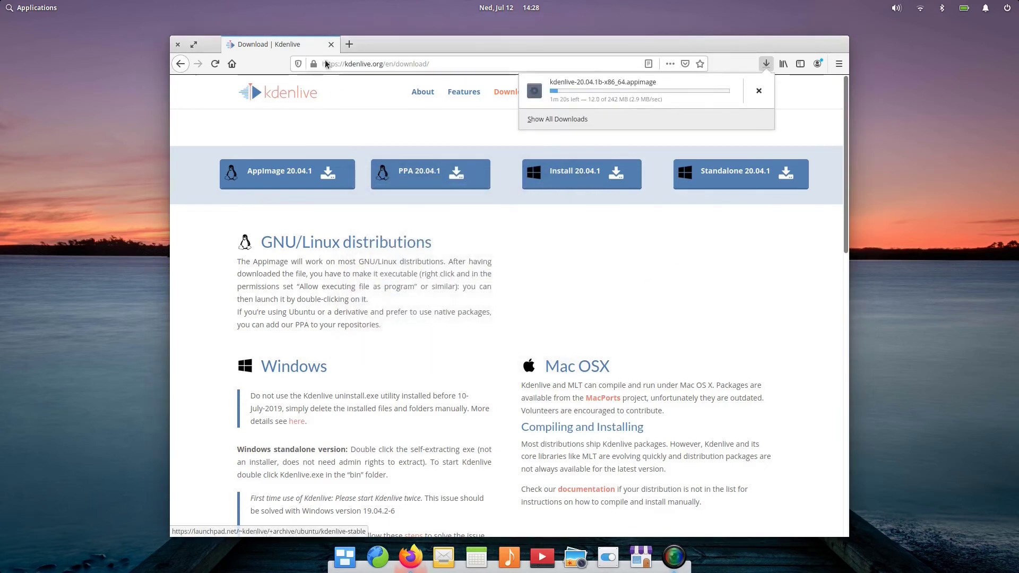
Step: Search the web for "xnview mp" in a new tab and open the XnView MP page on xnview.com
{"action": "left_click", "coordinate": [349, 44]}
{"action": "left_click", "coordinate": [485, 172]}
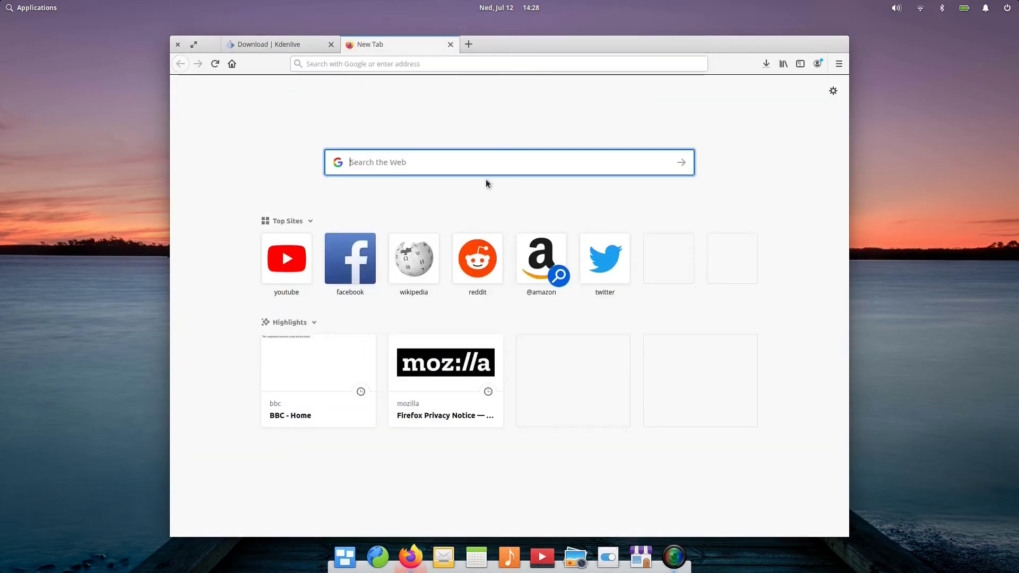
{"action": "type", "text": "x"}
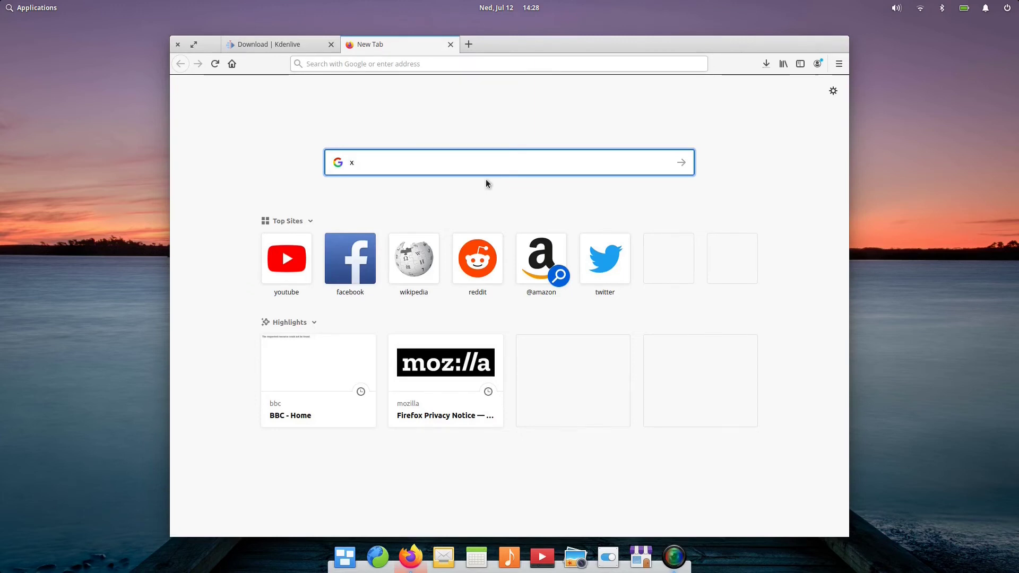
{"action": "type", "text": "nview mp"}
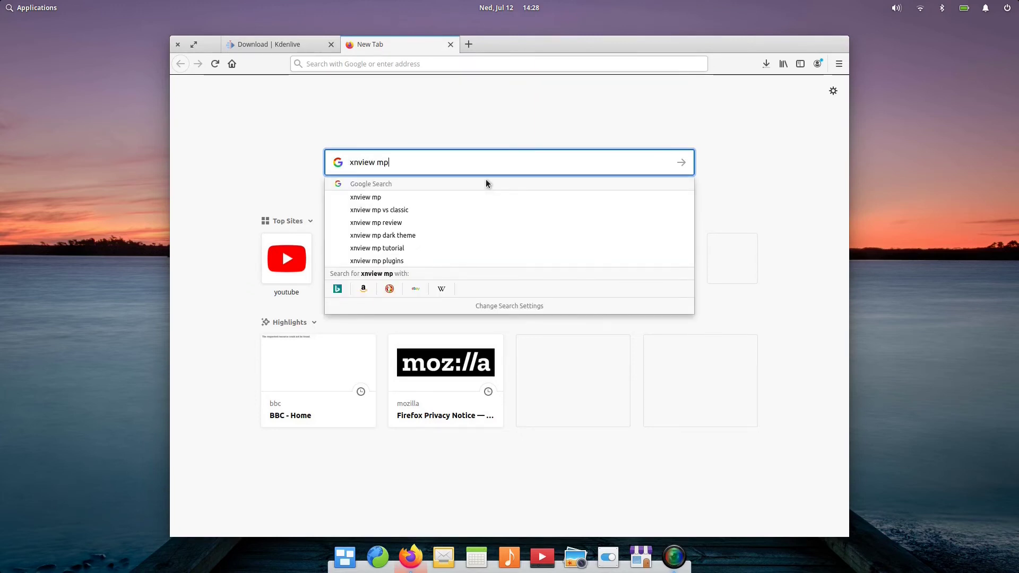
{"action": "key", "text": "Return"}
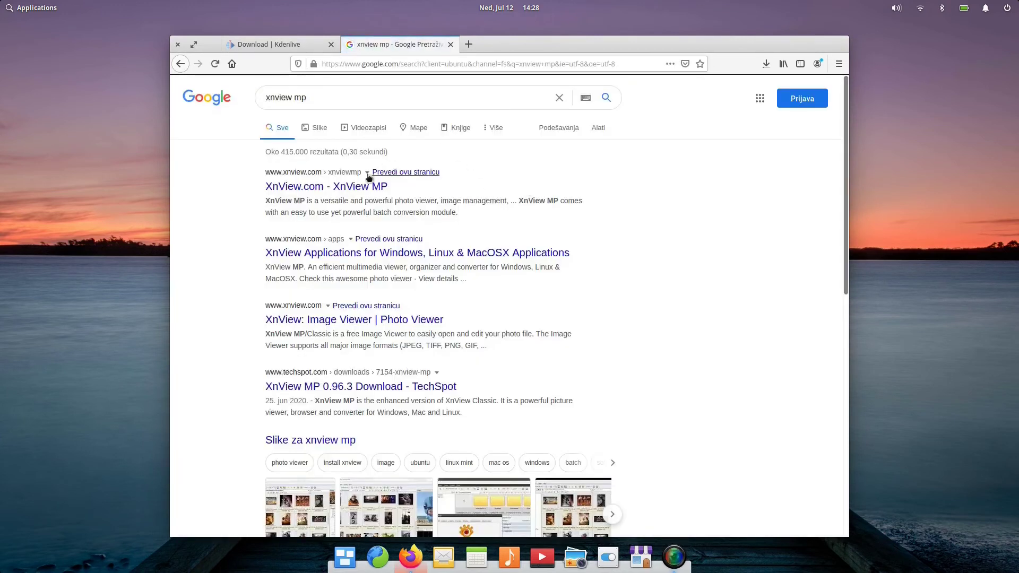
{"action": "left_click", "coordinate": [366, 187]}
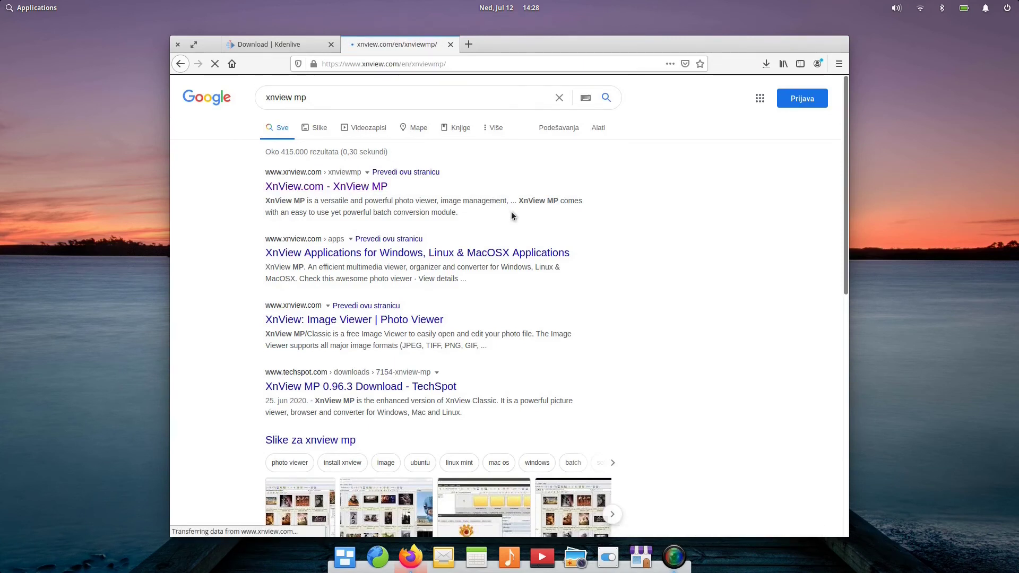
Step: Download the 64-bit Linux AppImage of XnView MP, saving the file, and check the browser's download list
{"action": "scroll", "coordinate": [765, 289], "scroll_direction": "down", "scroll_amount": 12}
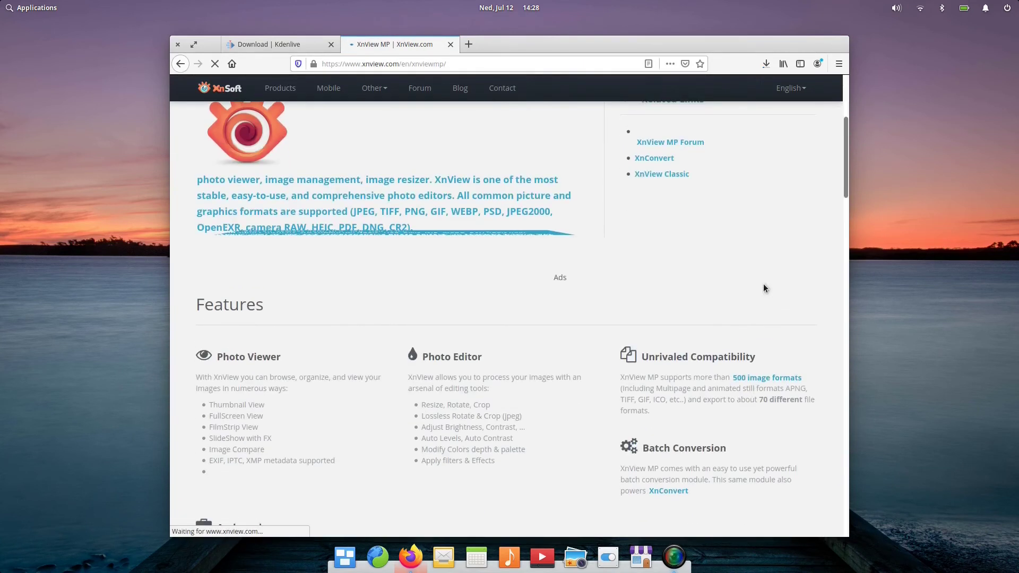
{"action": "scroll", "coordinate": [750, 290], "scroll_direction": "down", "scroll_amount": 12}
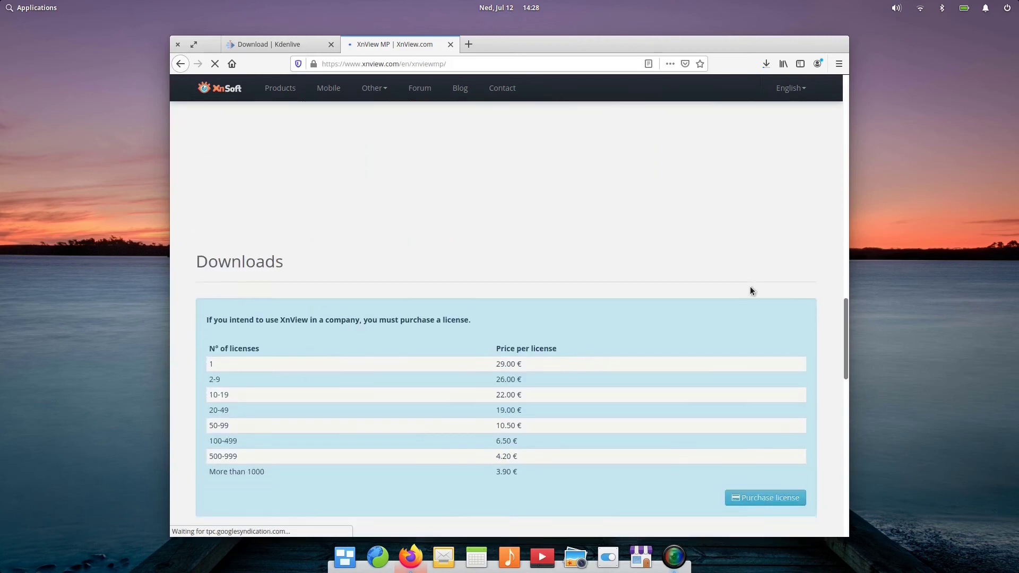
{"action": "scroll", "coordinate": [731, 278], "scroll_direction": "down", "scroll_amount": 1}
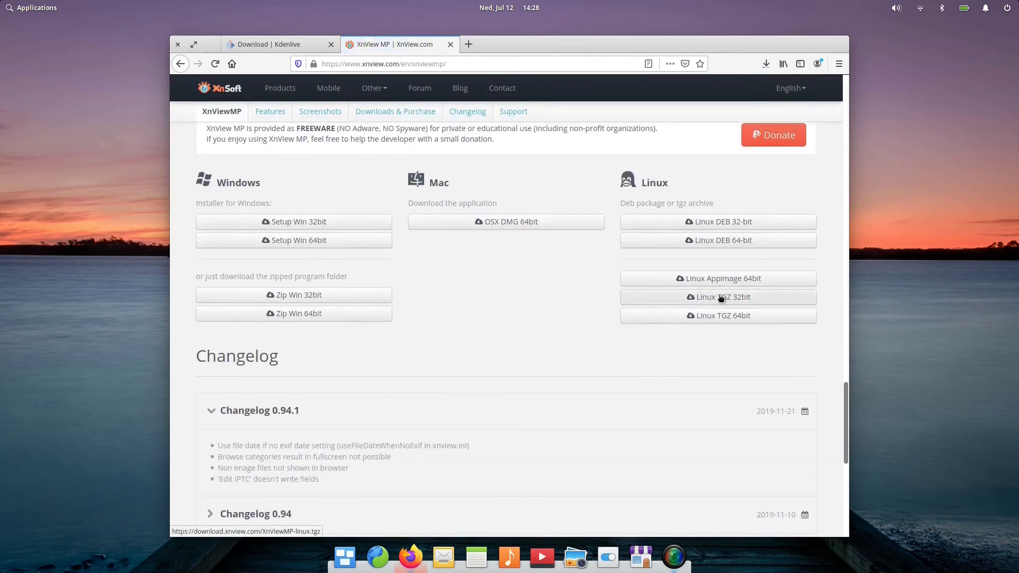
{"action": "left_click", "coordinate": [717, 278]}
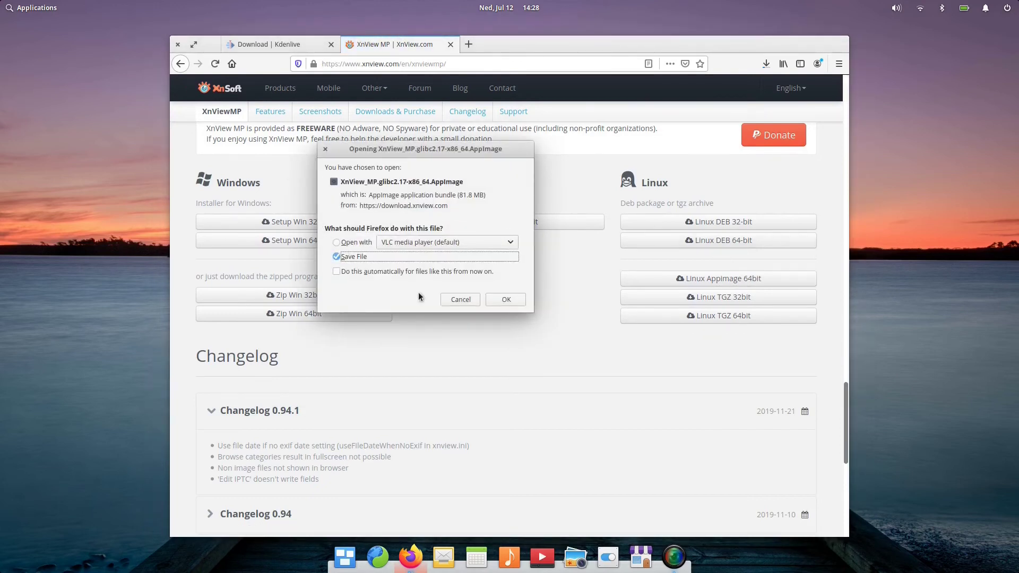
{"action": "left_click", "coordinate": [504, 300]}
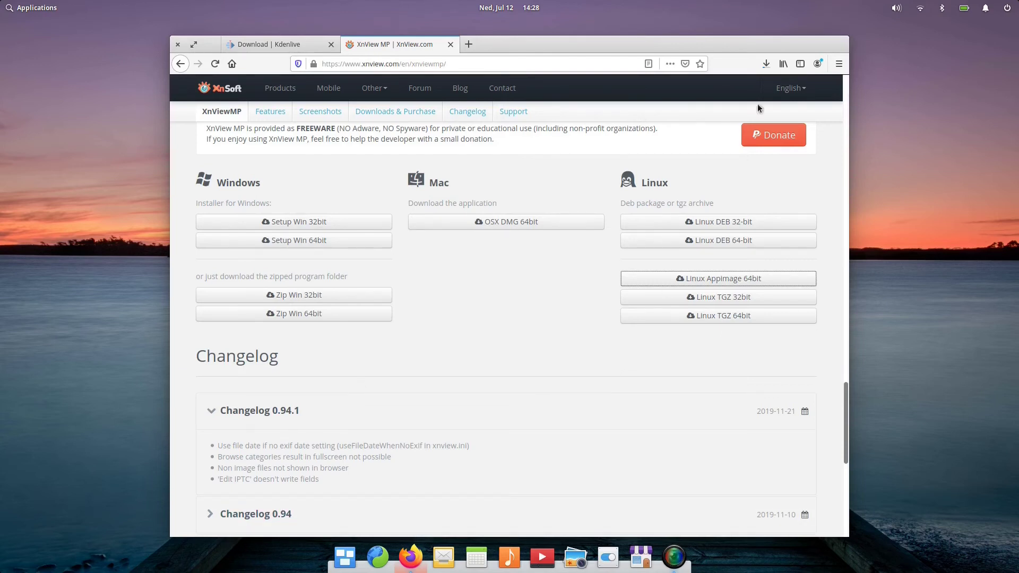
{"action": "left_click", "coordinate": [765, 65]}
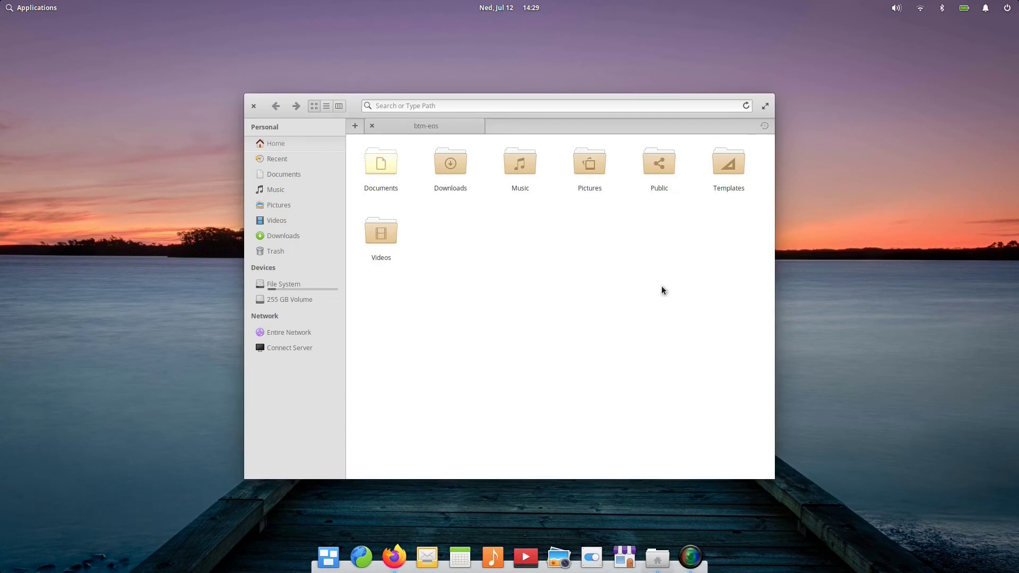
Step: In the Downloads folder, give the owner Execute permission on kdenlive-20.04.1b-x86_64.appimage
{"action": "left_click", "coordinate": [452, 165]}
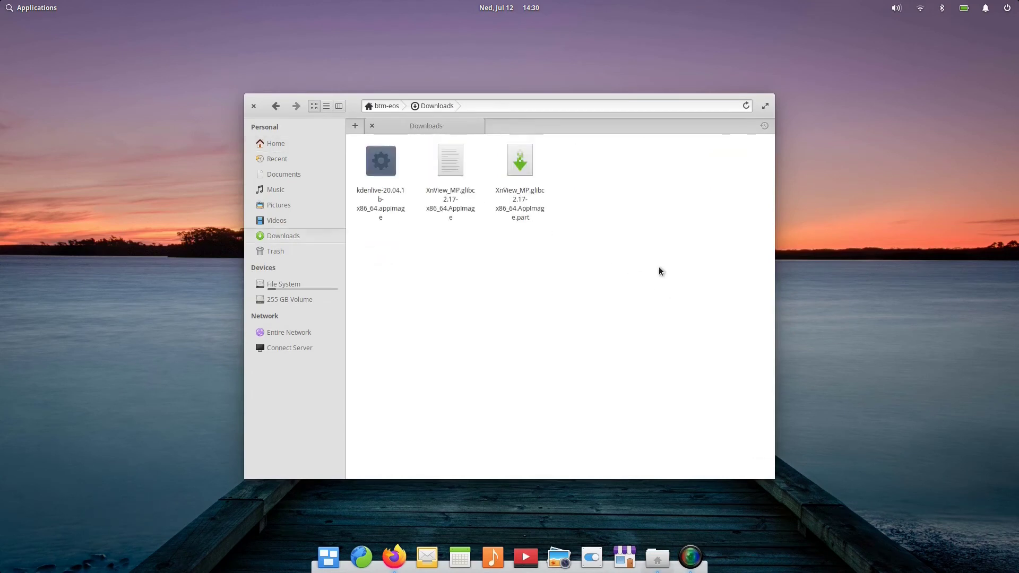
{"action": "right_click", "coordinate": [386, 156]}
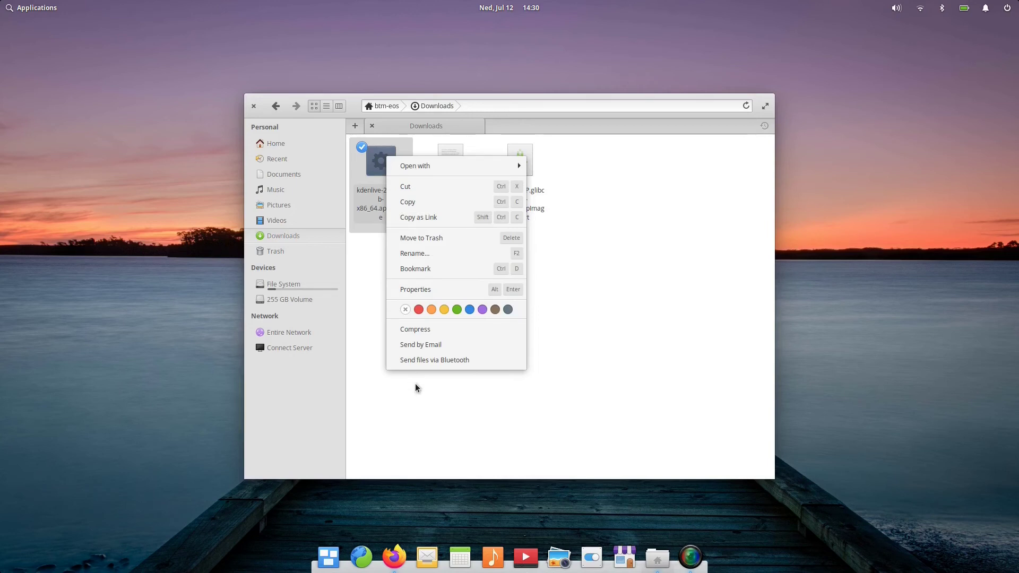
{"action": "left_click", "coordinate": [403, 289]}
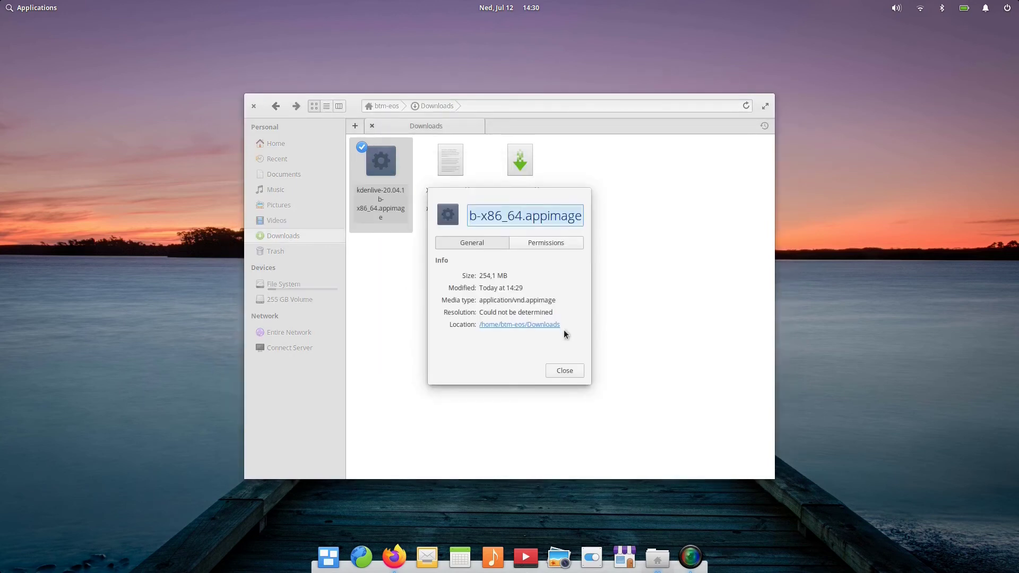
{"action": "left_click", "coordinate": [546, 244]}
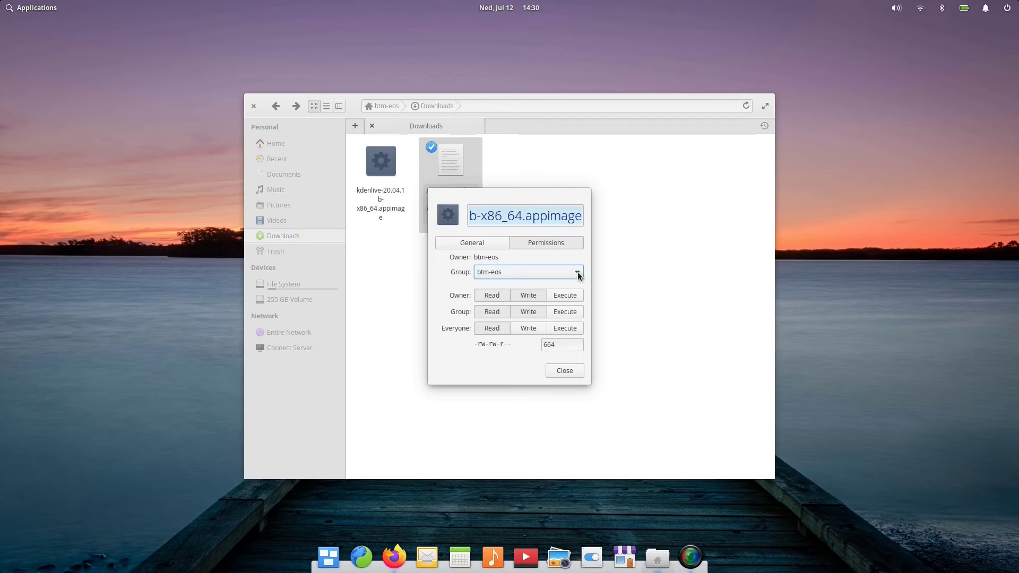
{"action": "left_click", "coordinate": [579, 297]}
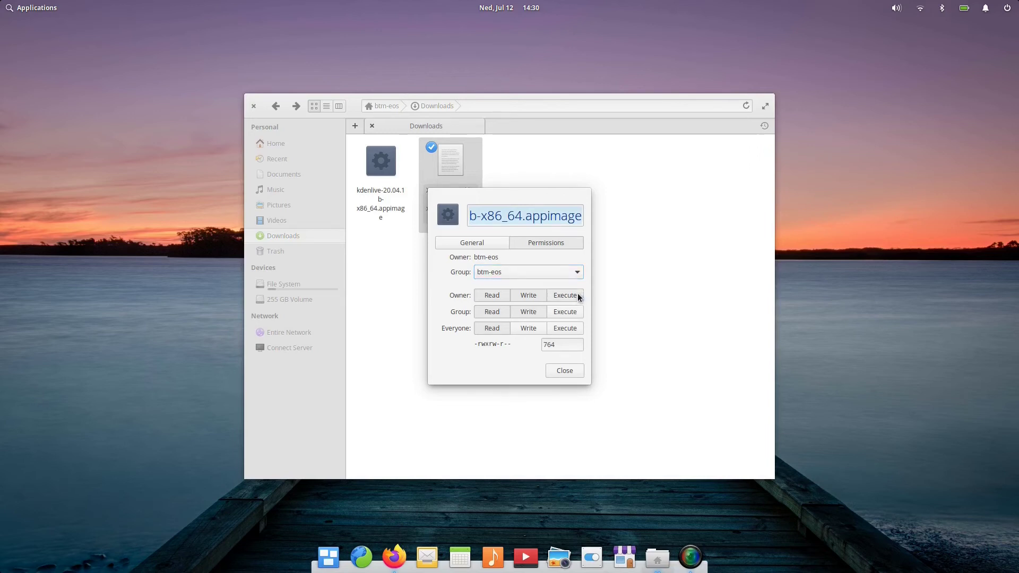
{"action": "left_click", "coordinate": [568, 370]}
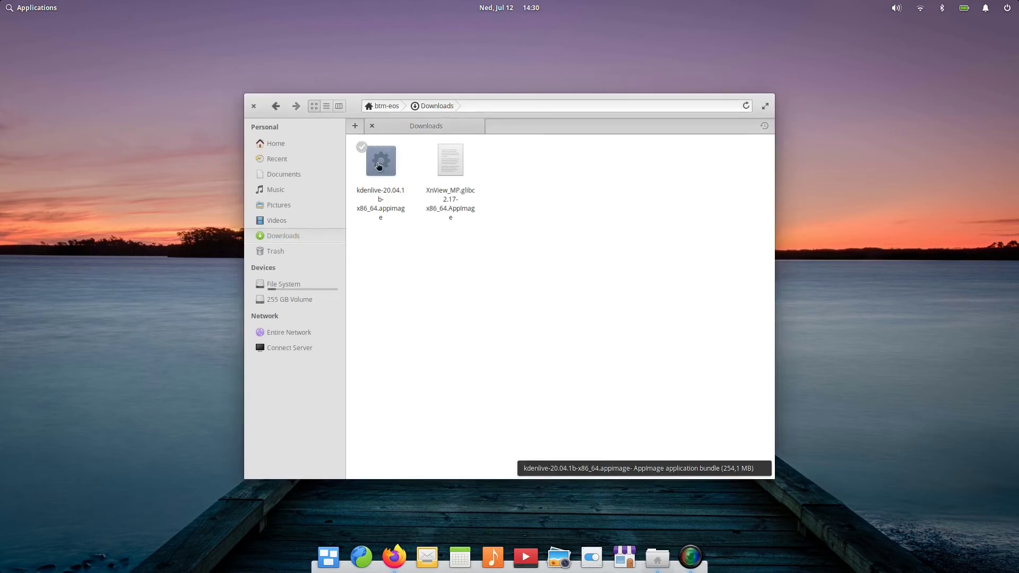
Step: Launch the Kdenlive AppImage maximized, check its version in the About Kdenlive information, and close the program
{"action": "double_click", "coordinate": [381, 160]}
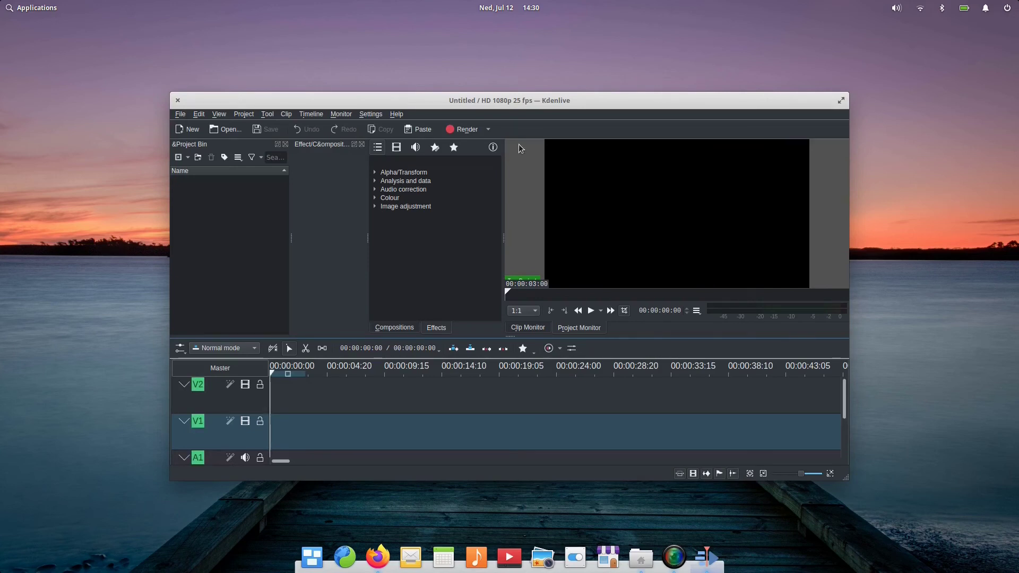
{"action": "left_click", "coordinate": [841, 101]}
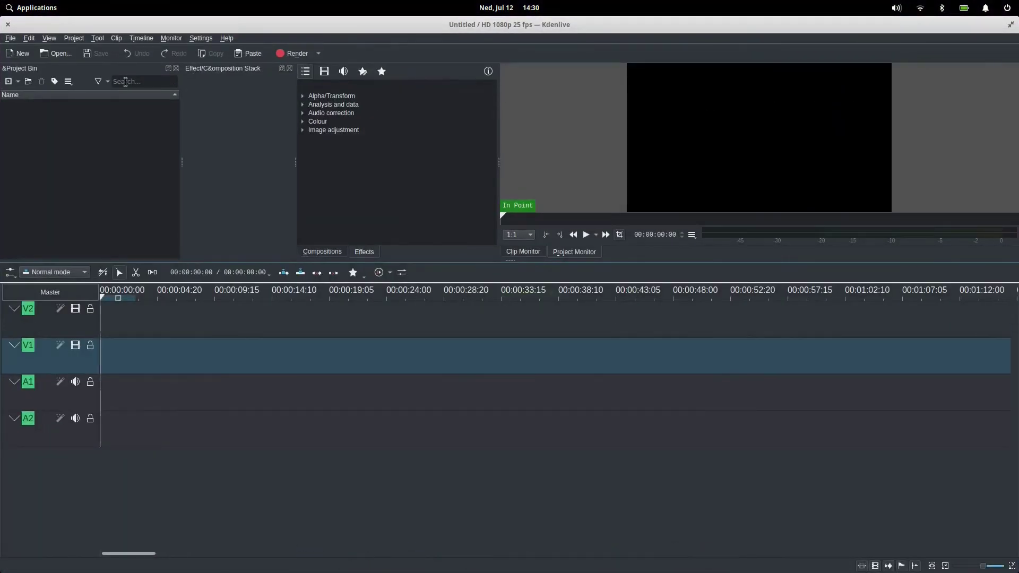
{"action": "left_click", "coordinate": [227, 38]}
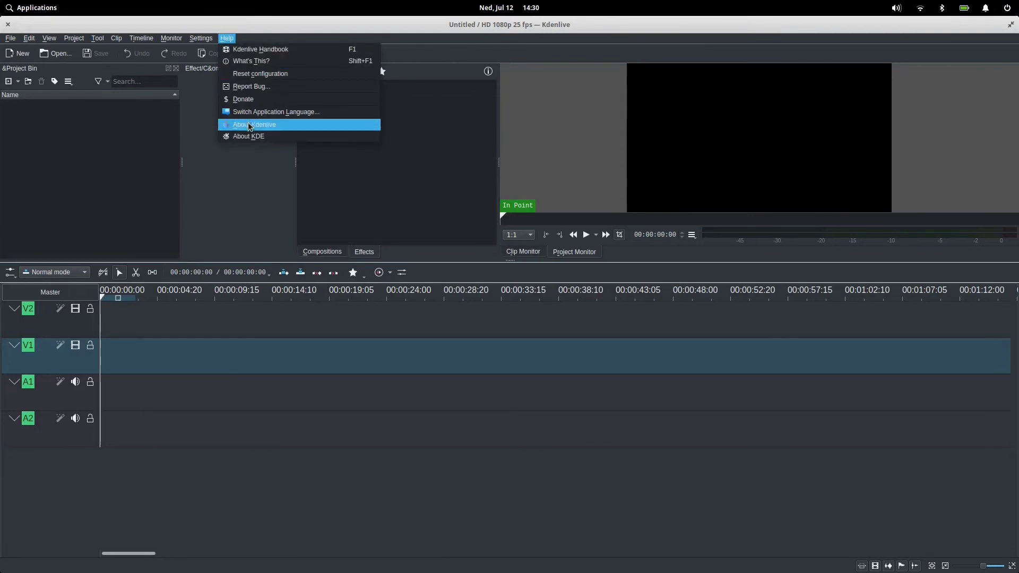
{"action": "left_click", "coordinate": [248, 124]}
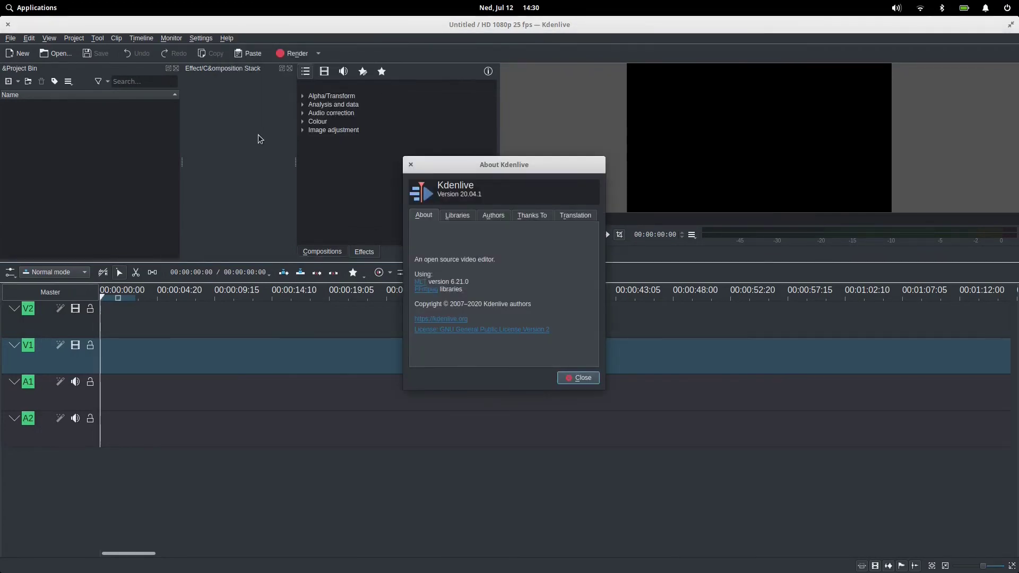
{"action": "left_click", "coordinate": [578, 378]}
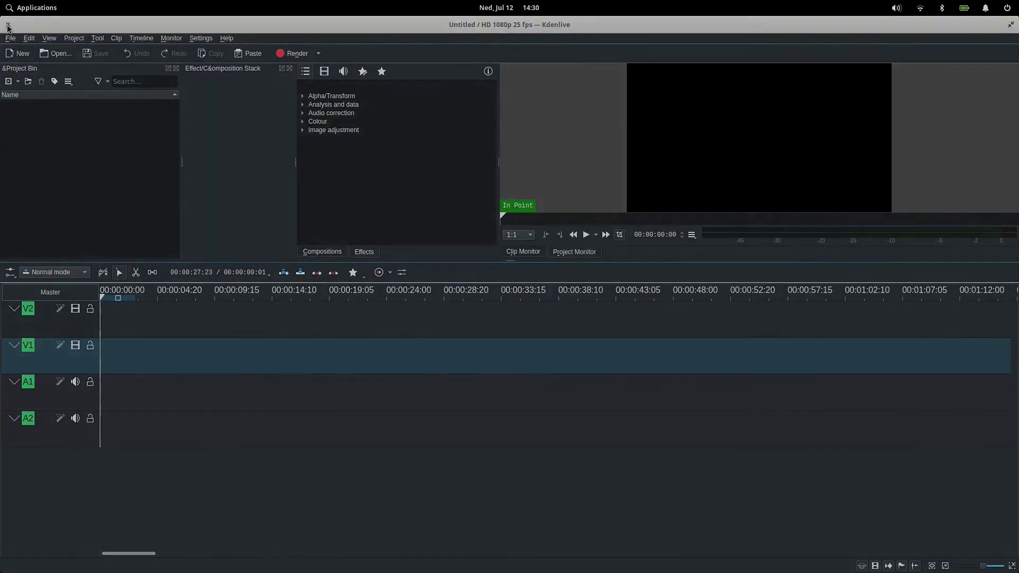
{"action": "left_click", "coordinate": [7, 26]}
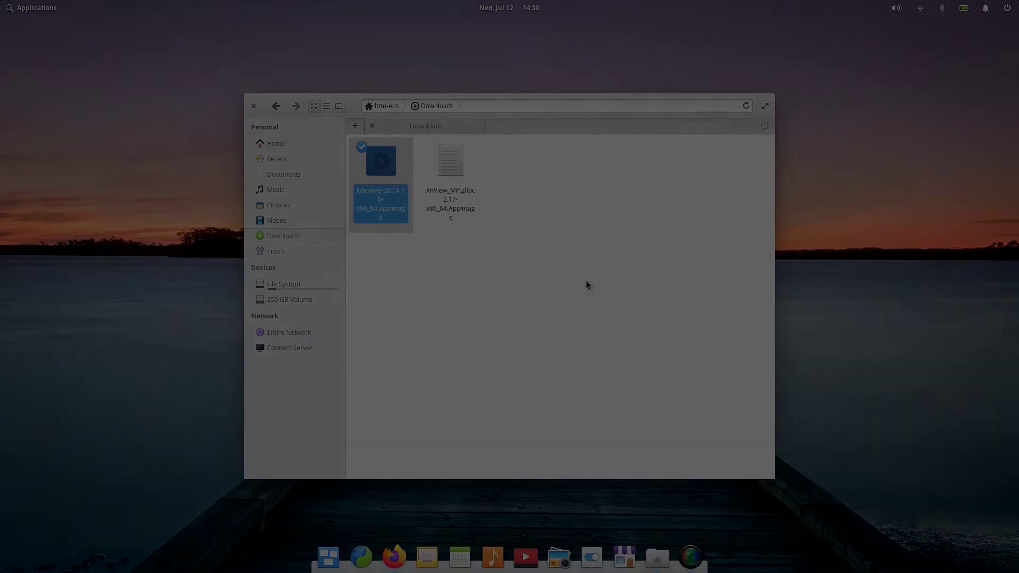
Step: Open the elementary web browser at flathub.org and search the apps for "kdenlive"
{"action": "left_click", "coordinate": [361, 556]}
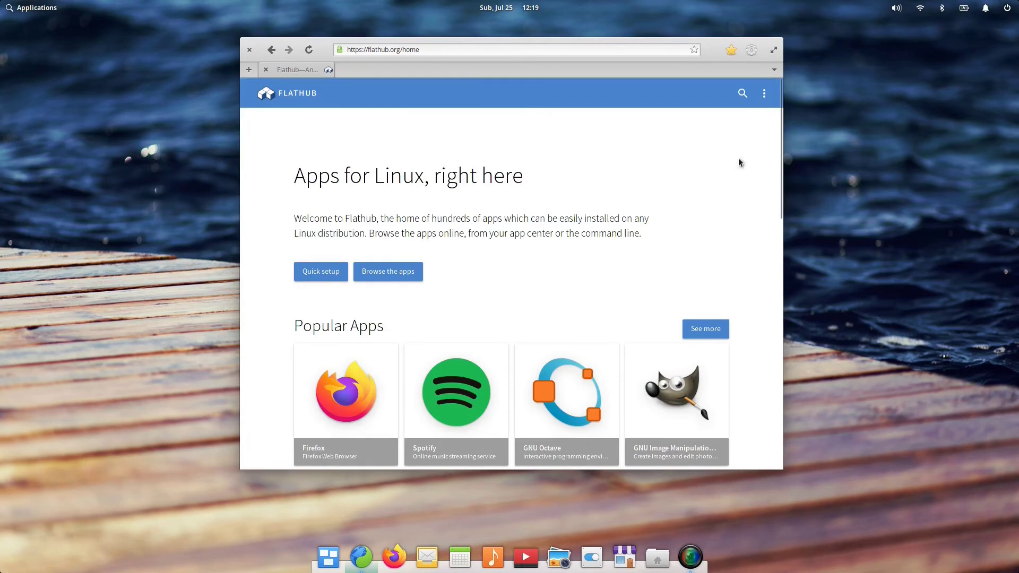
{"action": "left_click_drag", "start_coordinate": [782, 196], "coordinate": [741, 174]}
{"action": "left_click", "coordinate": [742, 94]}
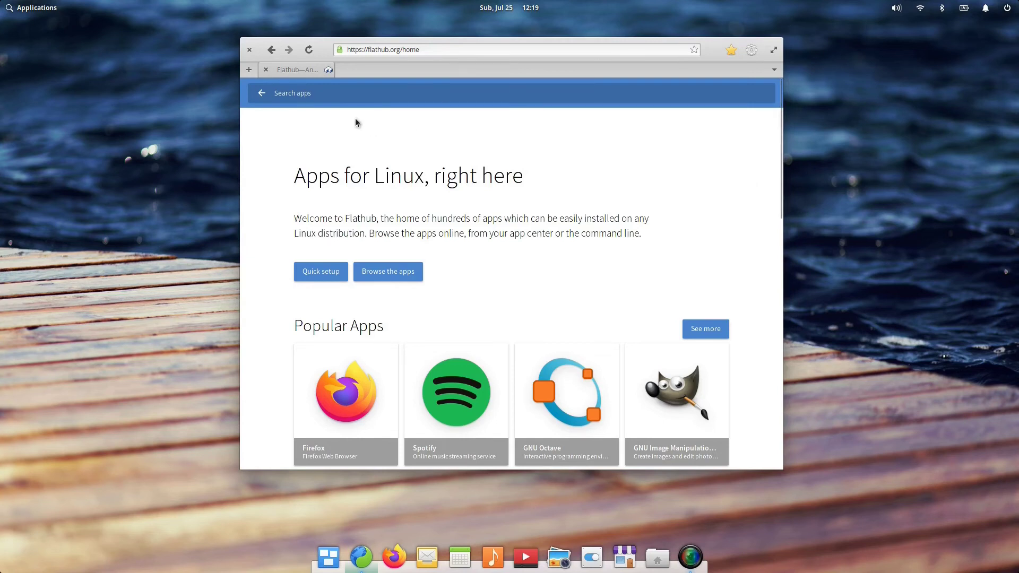
{"action": "type", "text": "kdenlive"}
{"action": "key", "text": "Return"}
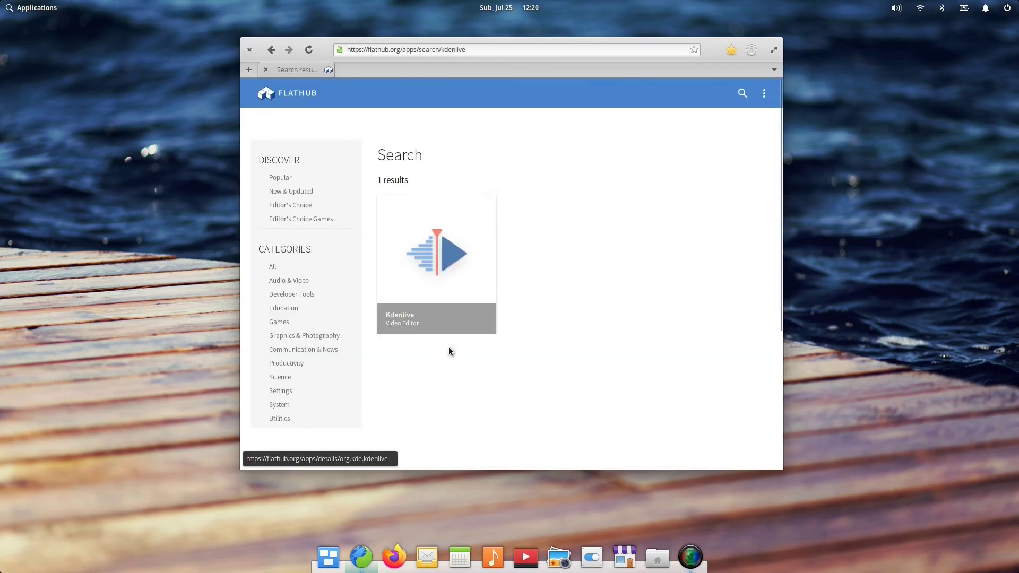
Step: Download org.kde.kdenlive.flatpakref from Kdenlive's Flathub page, clear the download list, and close the browser
{"action": "left_click", "coordinate": [434, 272]}
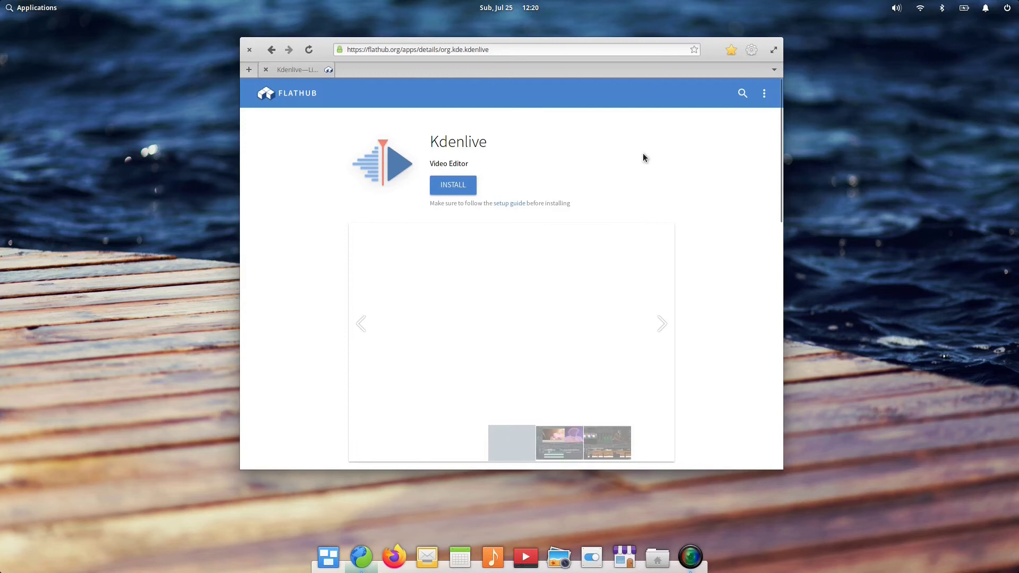
{"action": "left_click", "coordinate": [459, 185]}
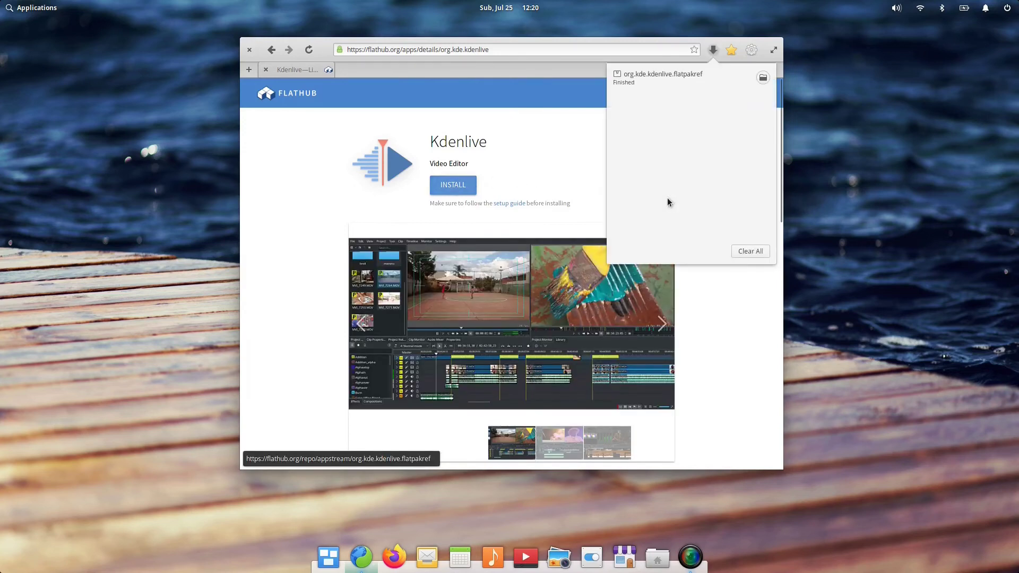
{"action": "left_click", "coordinate": [755, 250]}
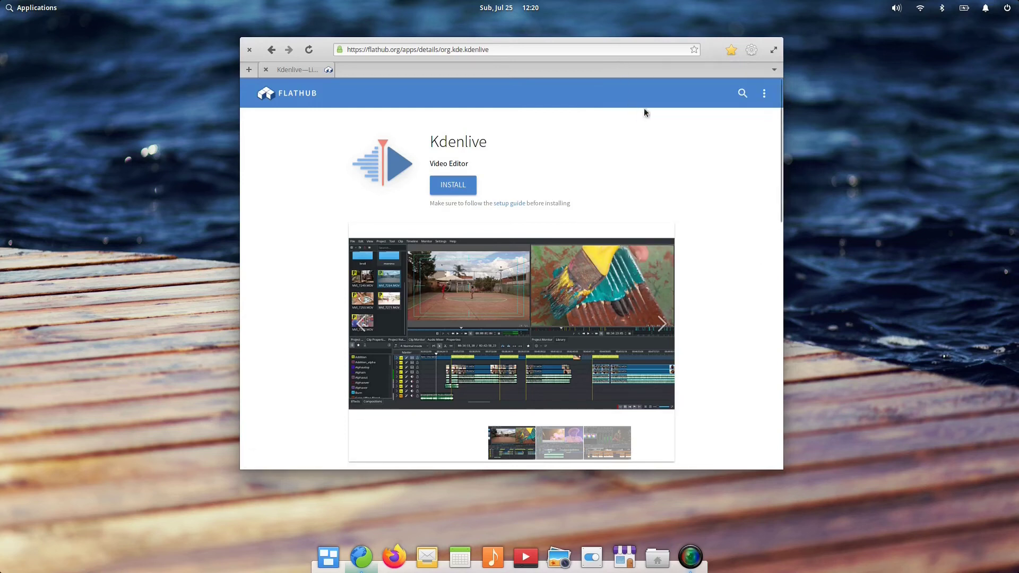
{"action": "left_click", "coordinate": [249, 50]}
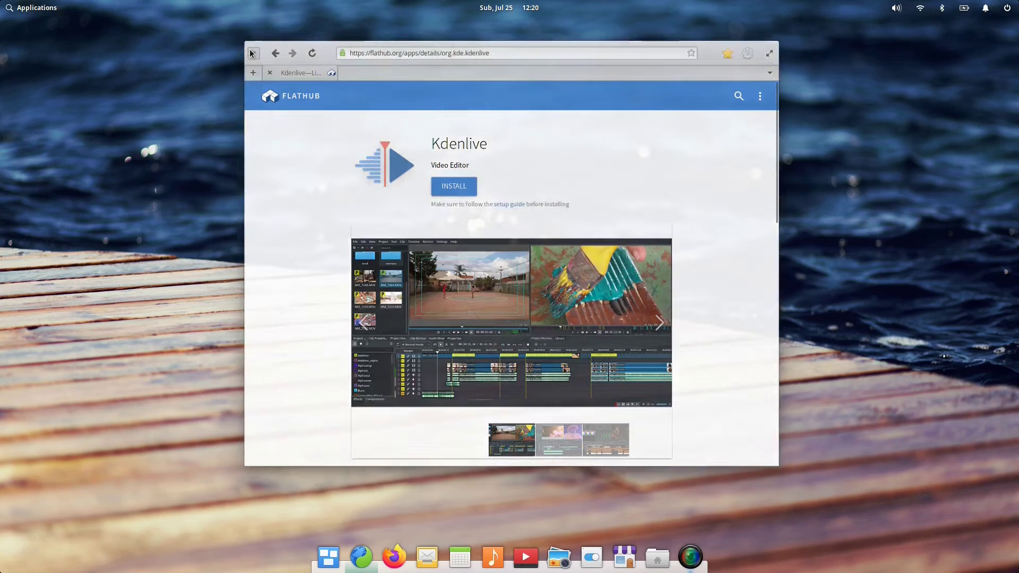
Step: Open org.kde.kdenlive.flatpakref from the Downloads folder and acknowledge the untrusted-app notice to install Kdenlive
{"action": "left_click", "coordinate": [657, 557]}
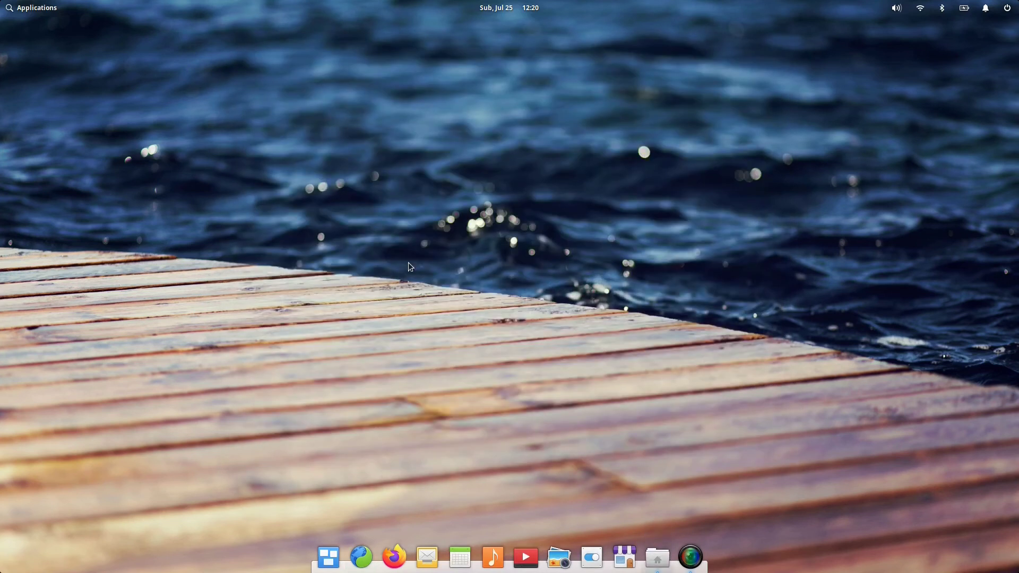
{"action": "left_click", "coordinate": [527, 132]}
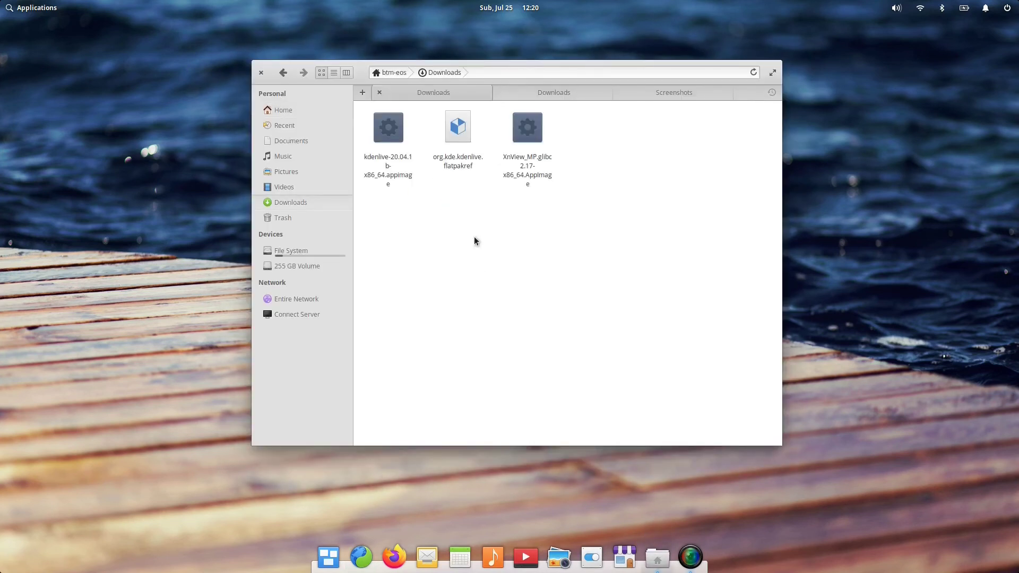
{"action": "left_click", "coordinate": [458, 130]}
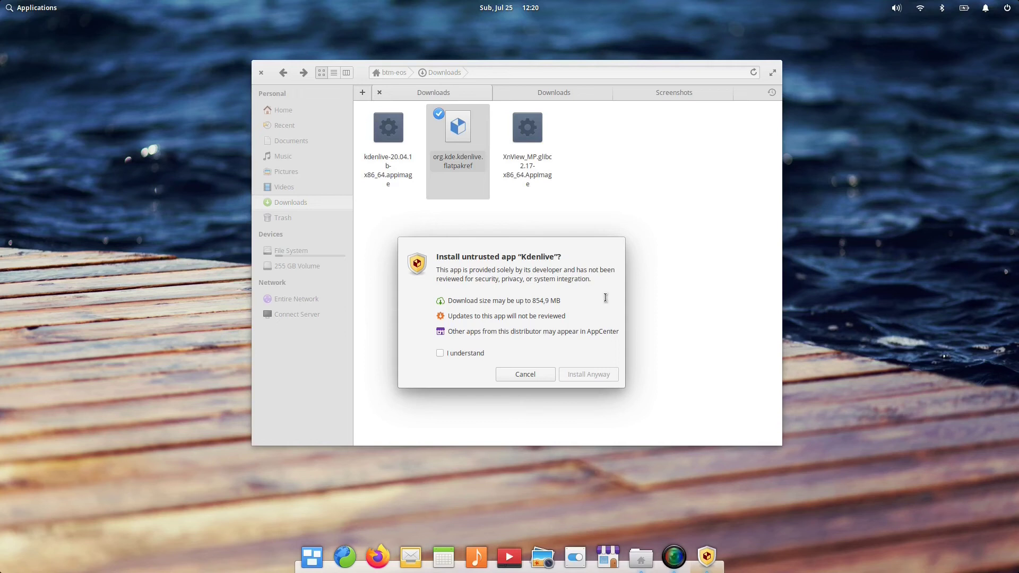
{"action": "left_click", "coordinate": [441, 354]}
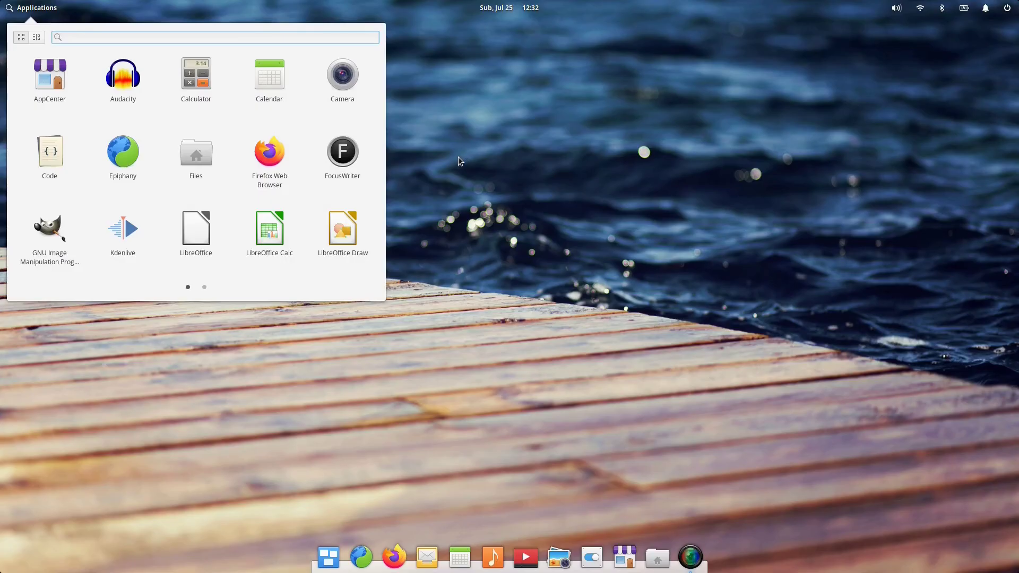
Step: Launch the newly installed Kdenlive maximized, check its version in the About Kdenlive information, and close that information
{"action": "left_click", "coordinate": [128, 234]}
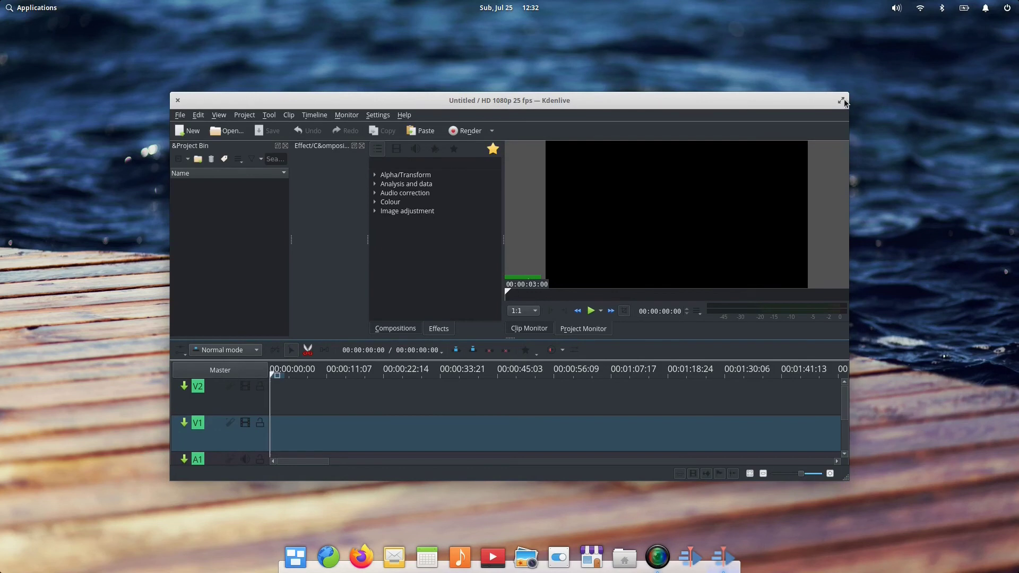
{"action": "left_click", "coordinate": [842, 101]}
{"action": "left_click", "coordinate": [235, 39]}
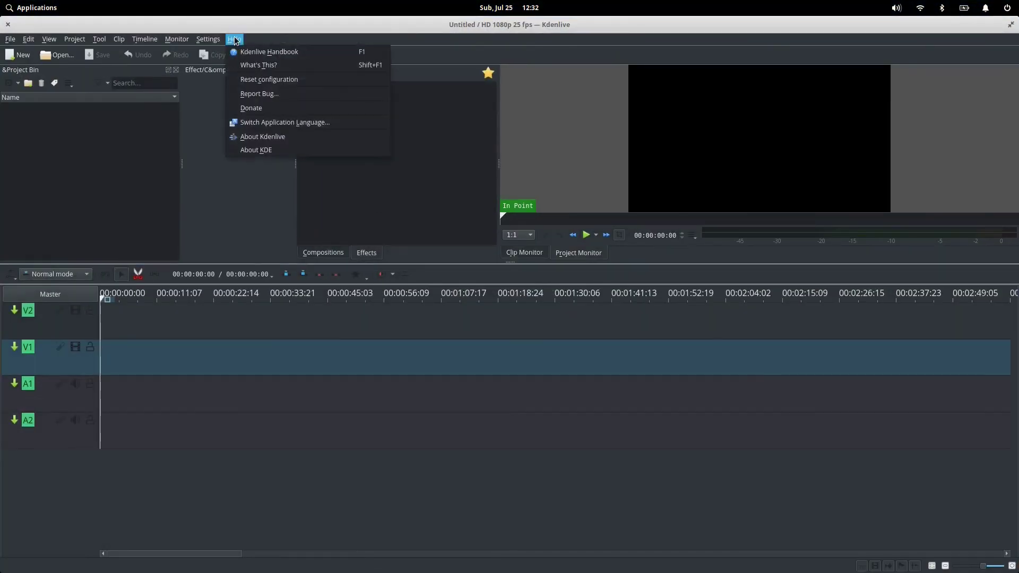
{"action": "left_click", "coordinate": [263, 136]}
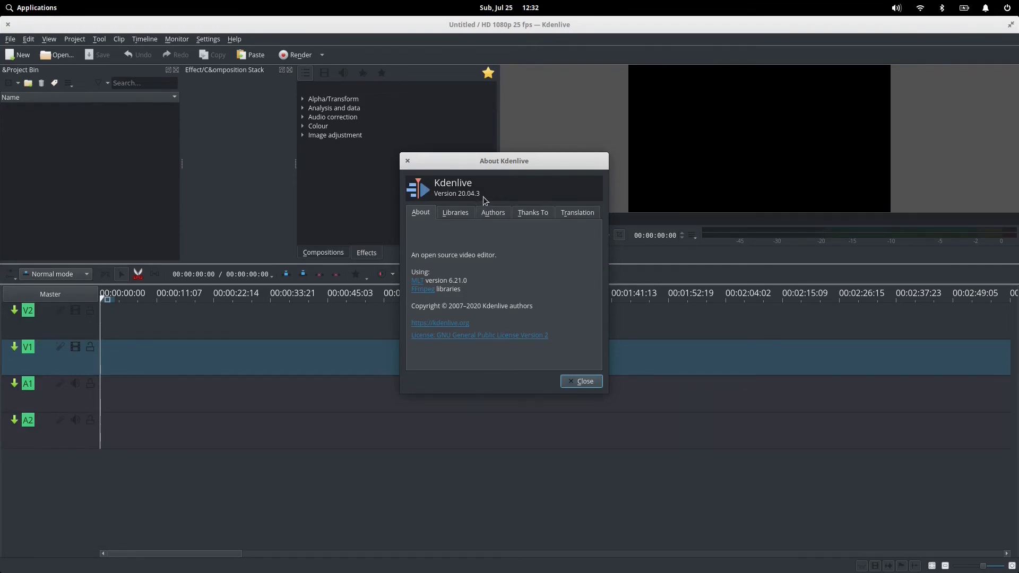
{"action": "left_click", "coordinate": [585, 382]}
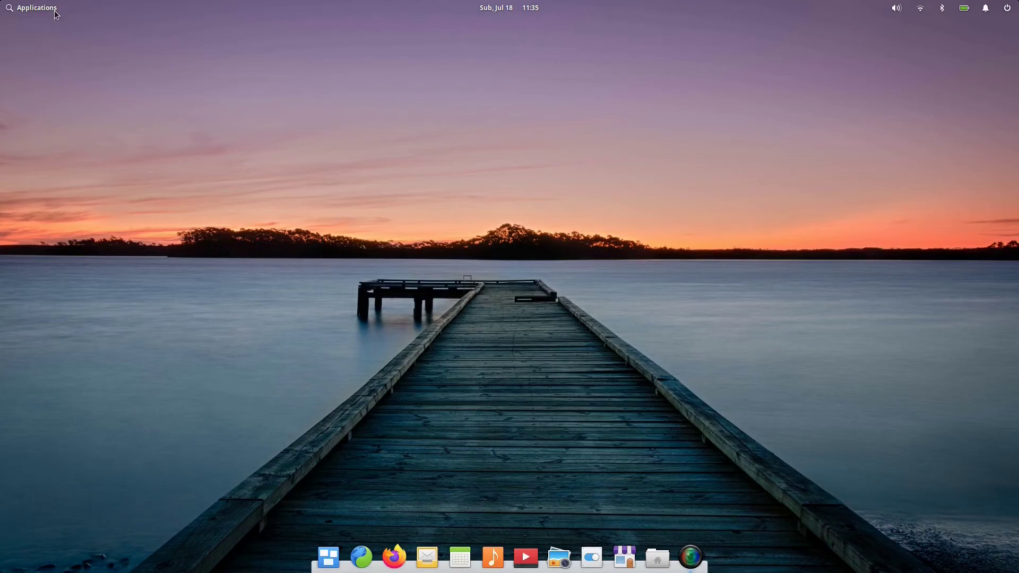
Step: Open the Desktop settings, set the wooden deck by the sea as wallpaper, and close System Settings
{"action": "left_click", "coordinate": [56, 15]}
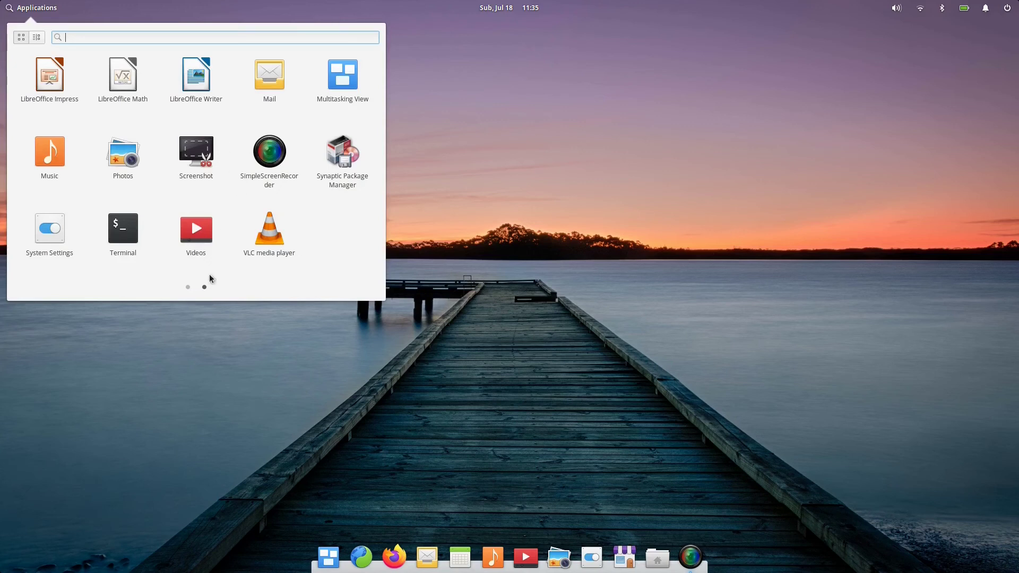
{"action": "left_click", "coordinate": [51, 232]}
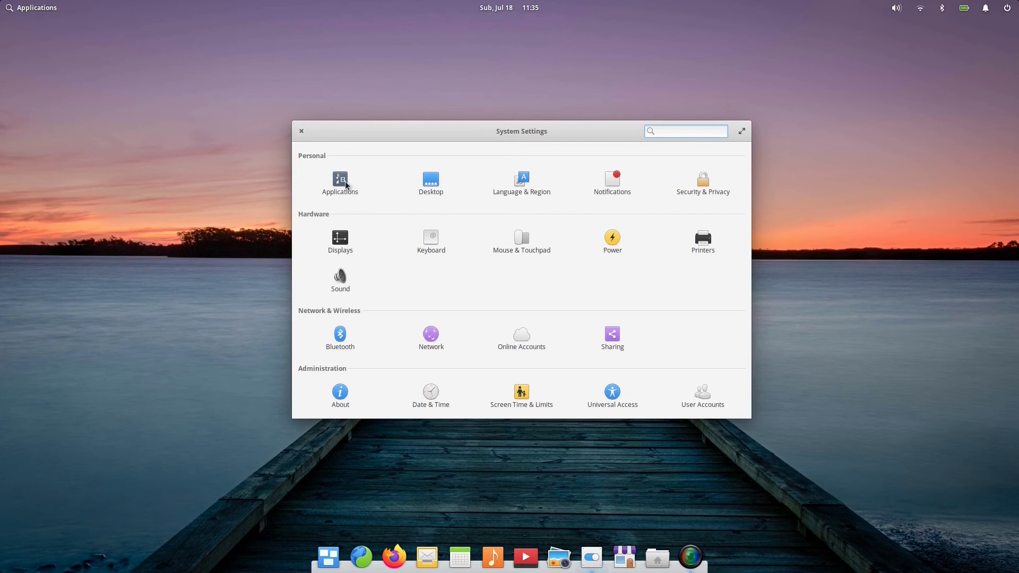
{"action": "left_click", "coordinate": [430, 183]}
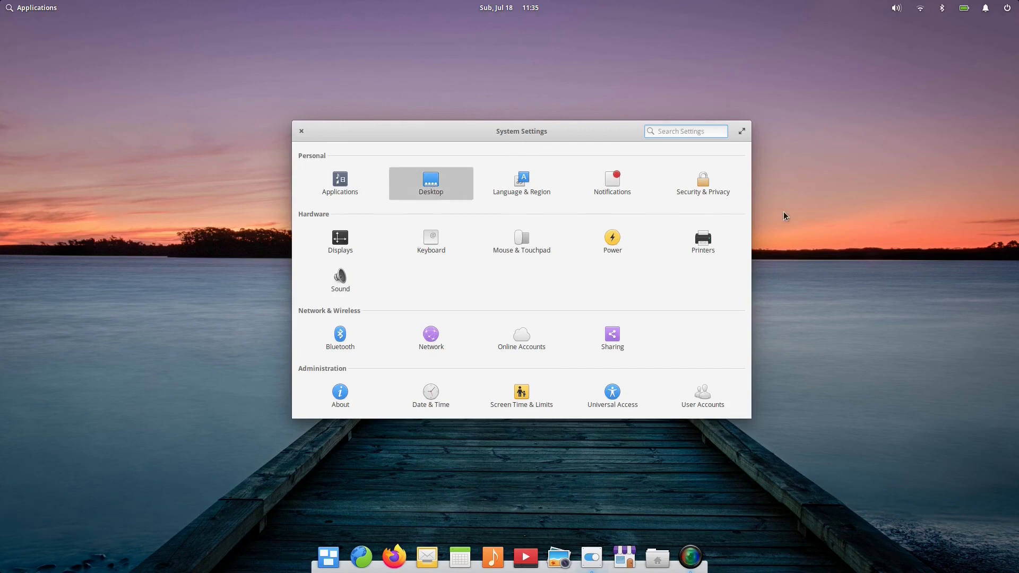
{"action": "left_click", "coordinate": [429, 177]}
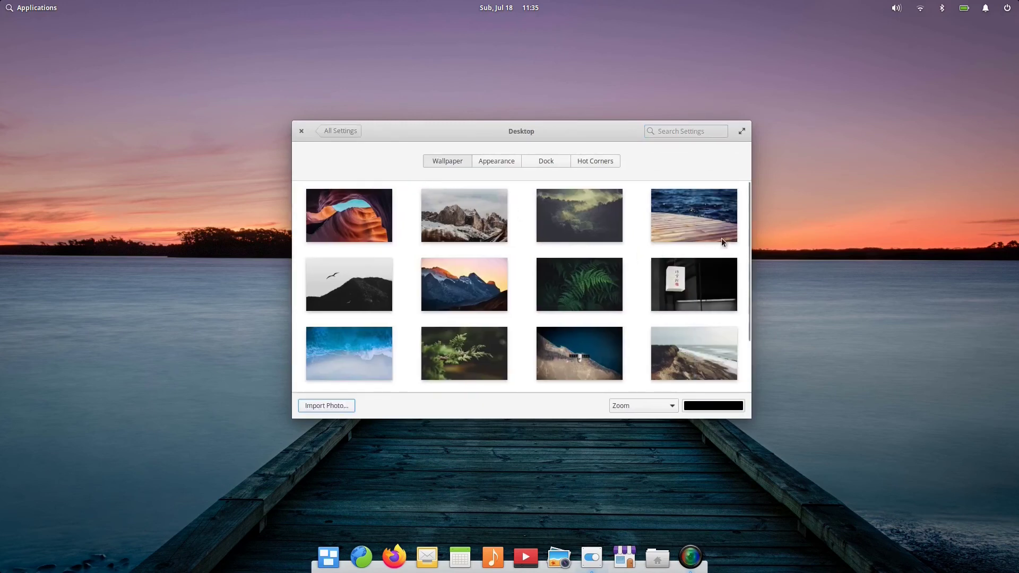
{"action": "mouse_move", "coordinate": [750, 214]}
{"action": "left_mouse_down"}
{"action": "mouse_move", "coordinate": [766, 267]}
{"action": "mouse_move", "coordinate": [767, 213]}
{"action": "left_mouse_up"}
{"action": "left_click", "coordinate": [690, 215]}
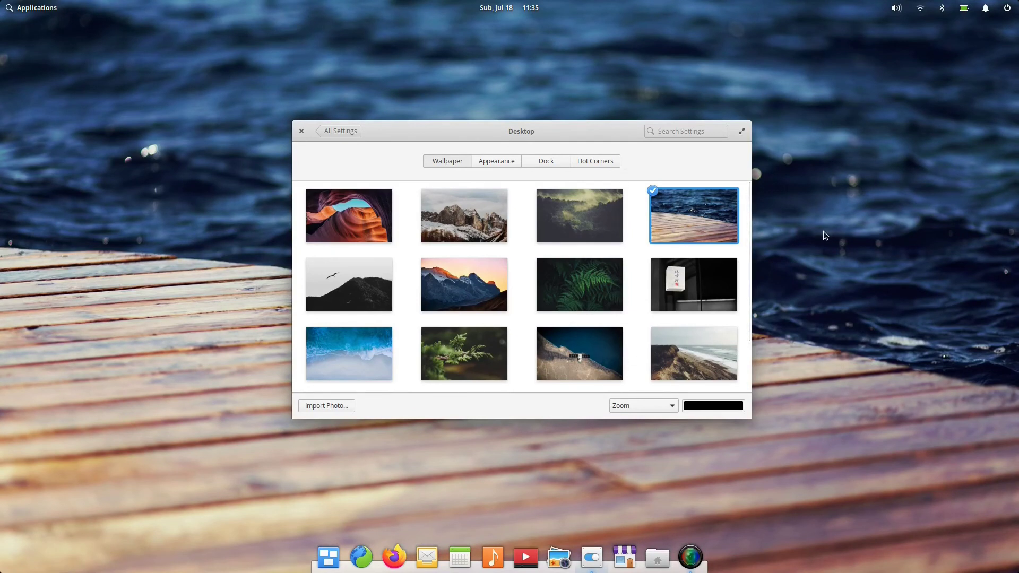
{"action": "left_click", "coordinate": [300, 128]}
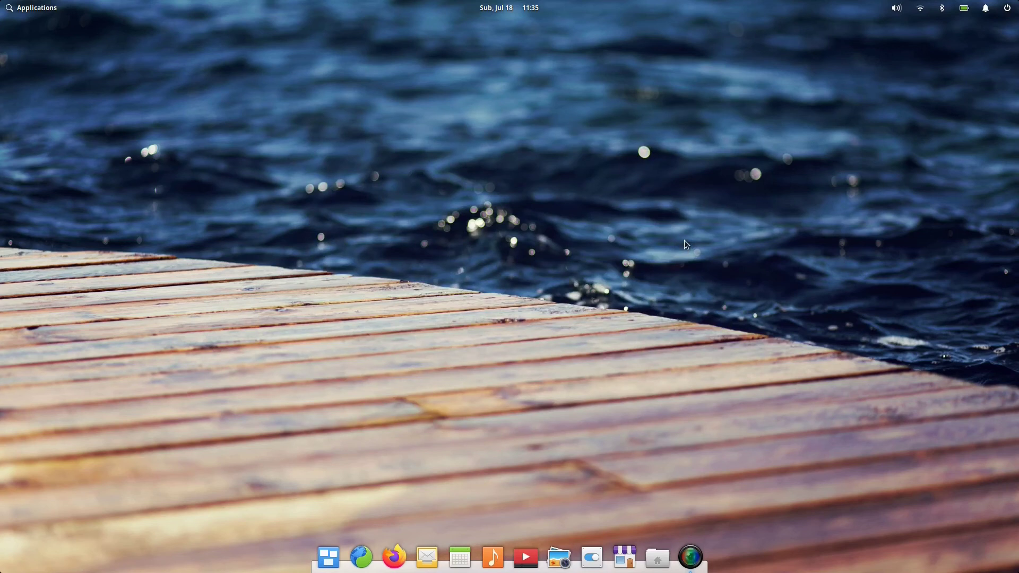
Step: Set the pier at sunset as the wallpaper in the Desktop settings and close System Settings
{"action": "left_click", "coordinate": [592, 557]}
{"action": "left_click", "coordinate": [429, 183]}
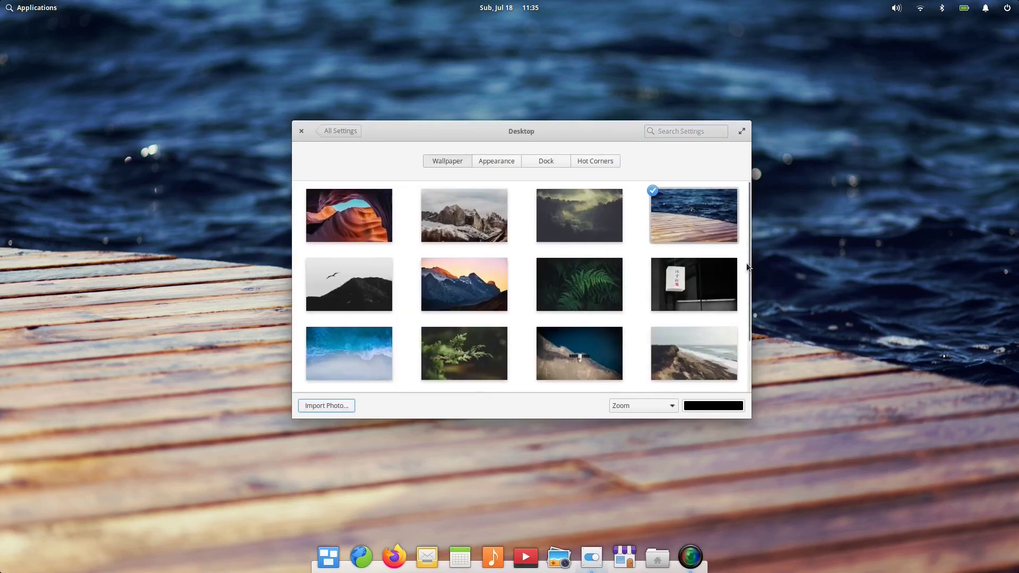
{"action": "left_click_drag", "start_coordinate": [751, 261], "coordinate": [762, 317]}
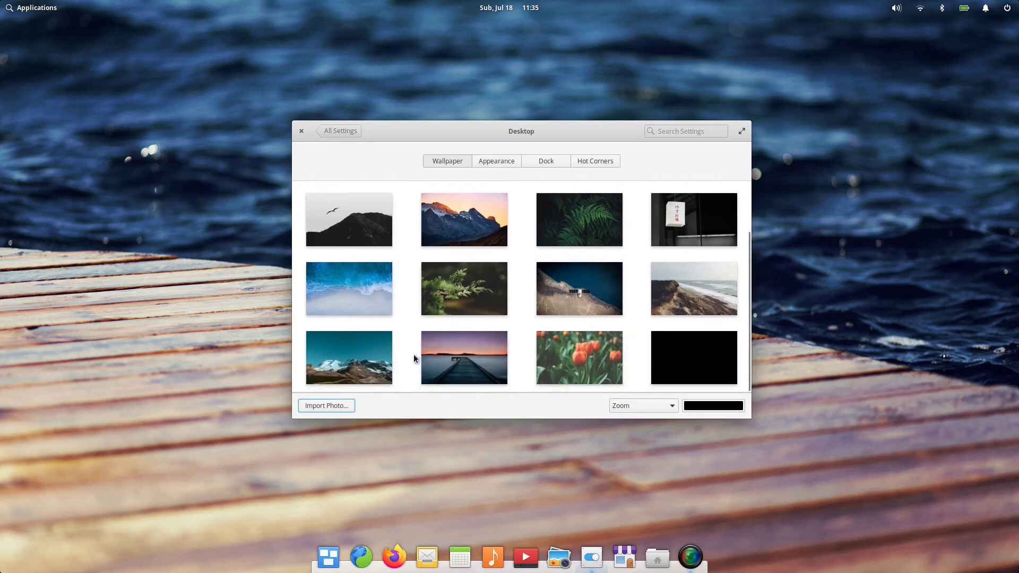
{"action": "left_click", "coordinate": [474, 357]}
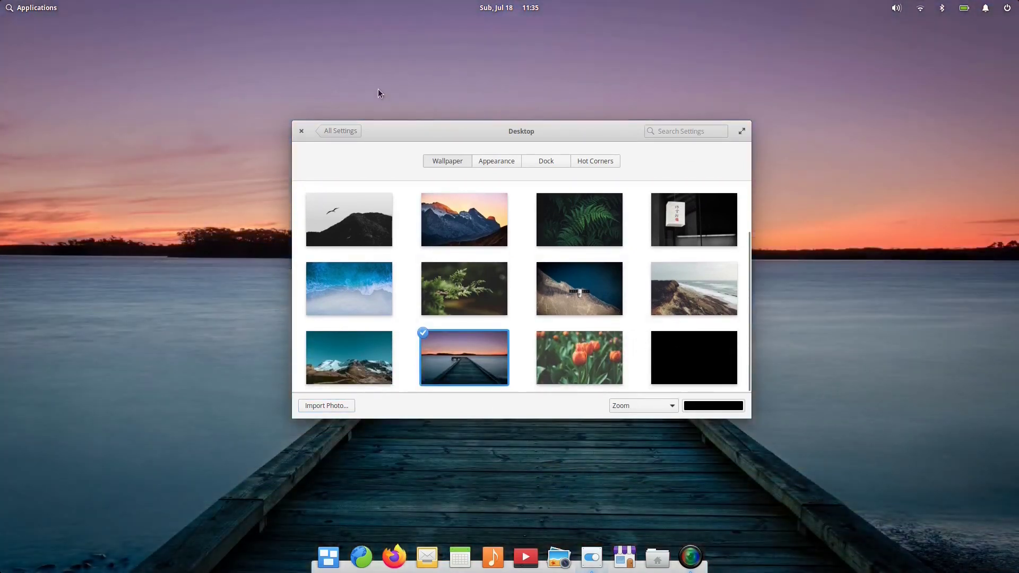
{"action": "left_click", "coordinate": [301, 133]}
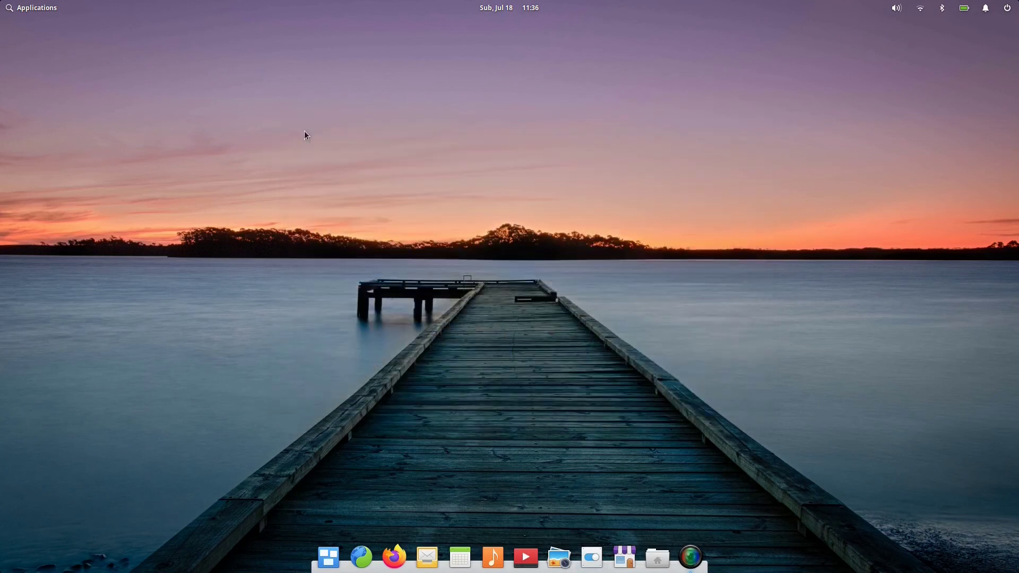
{"action": "left_click", "coordinate": [592, 557]}
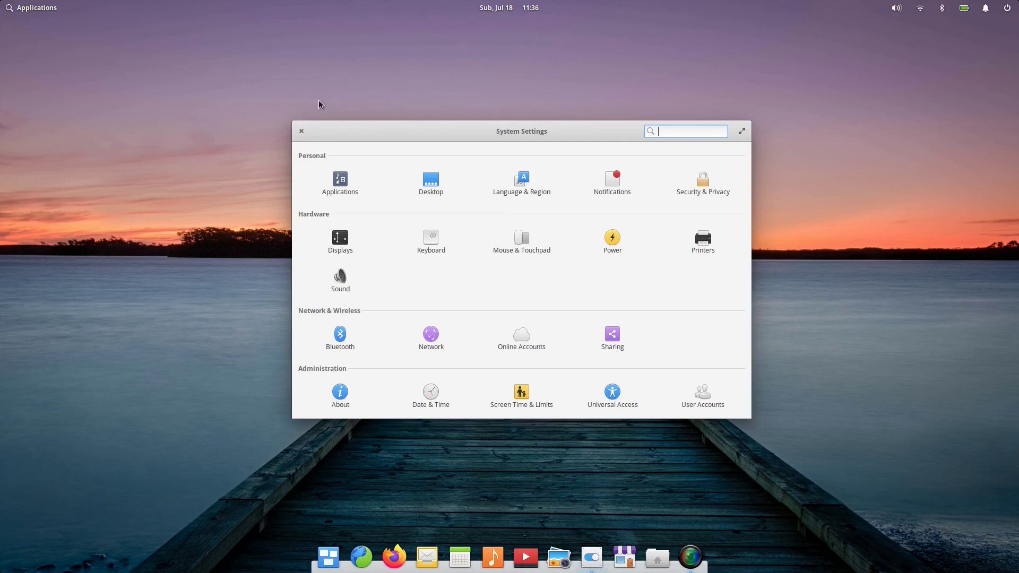
{"action": "left_click", "coordinate": [300, 131]}
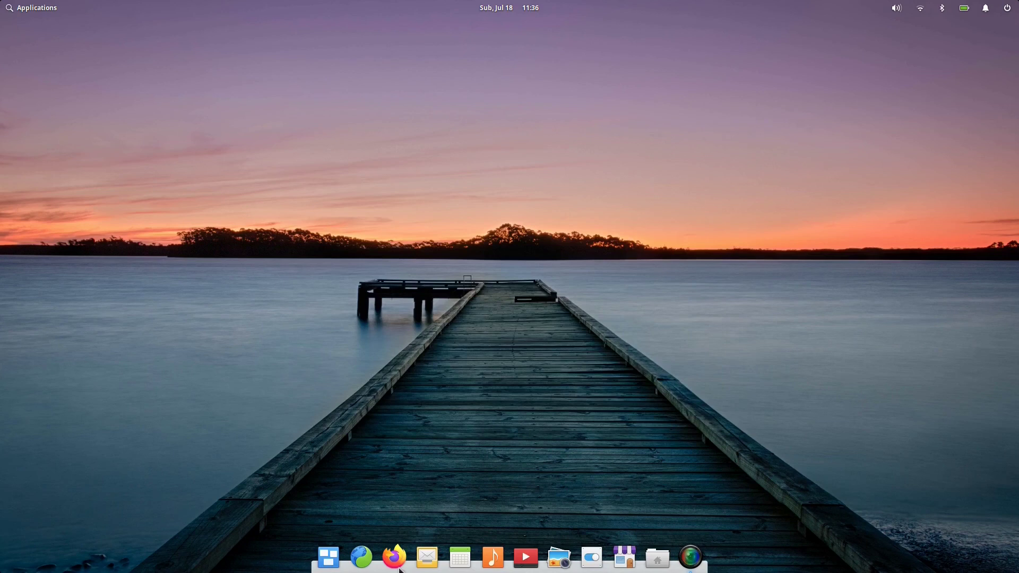
Step: Switch to Firefox and search the web for "elementary os tweaks"
{"action": "left_click", "coordinate": [397, 564]}
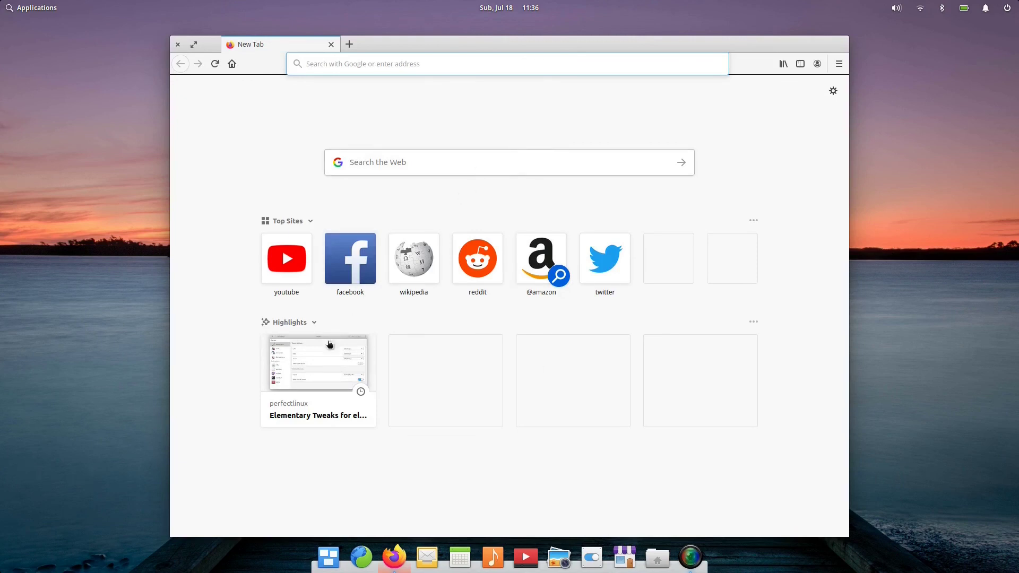
{"action": "left_click", "coordinate": [389, 161]}
{"action": "type", "text": "e"}
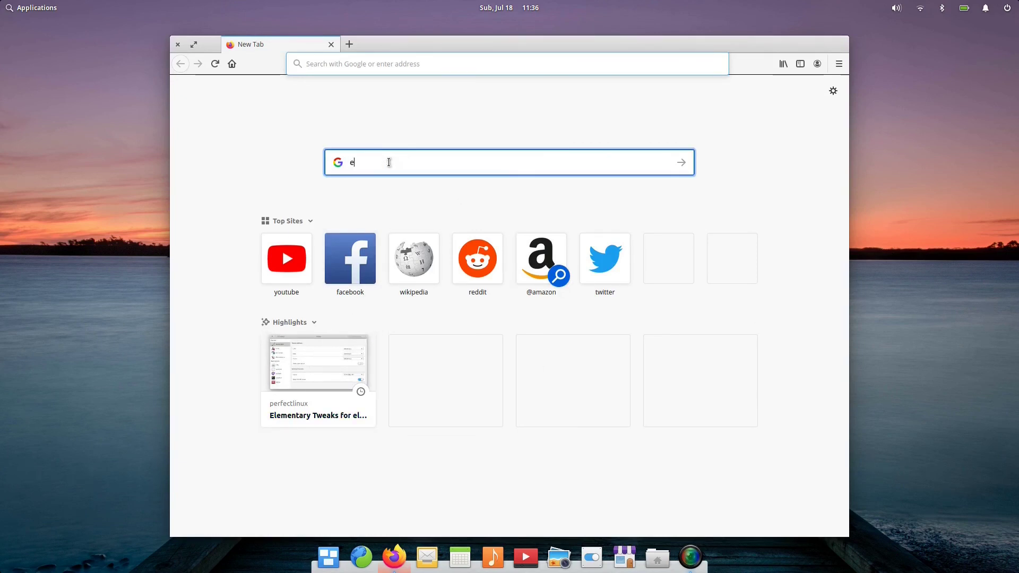
{"action": "type", "text": "lementary"}
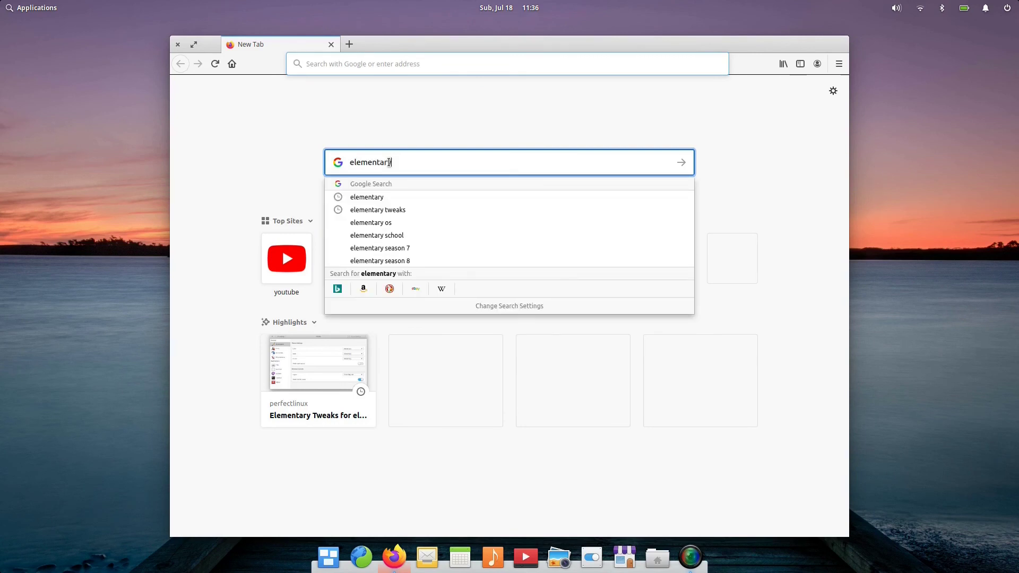
{"action": "type", "text": " os tweaks"}
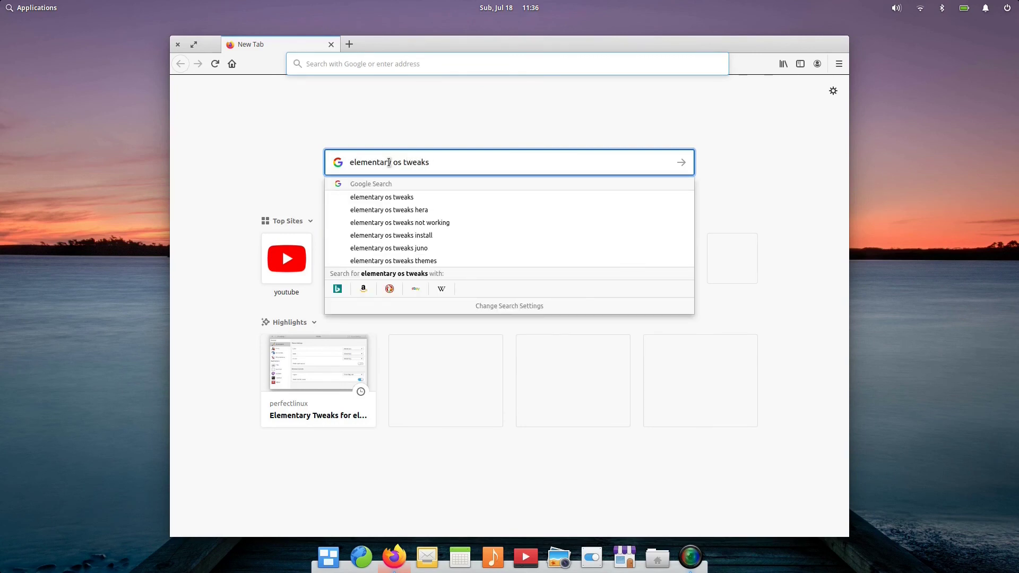
{"action": "key", "text": "Return"}
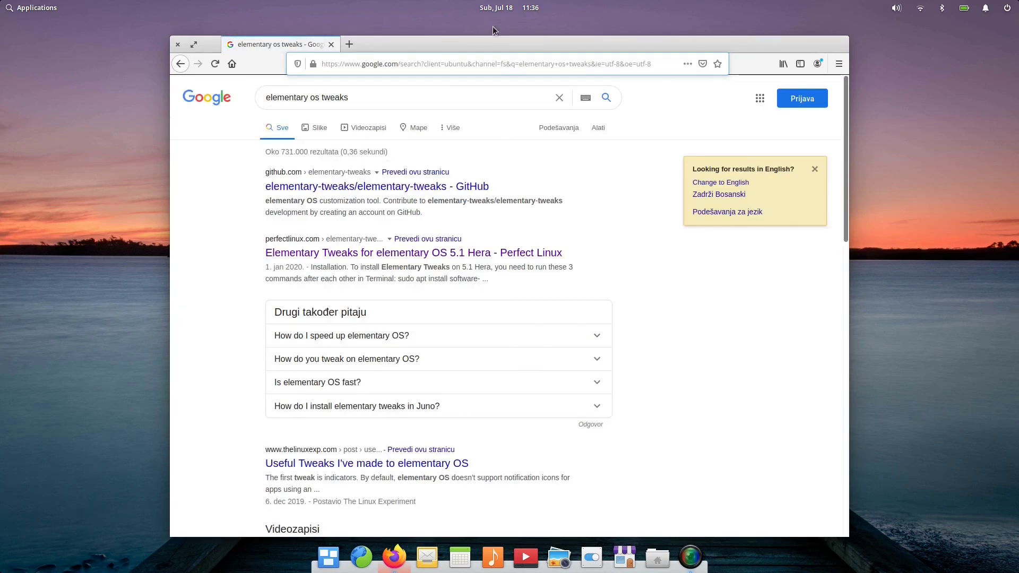
Step: Open the Perfect Linux article on Elementary Tweaks for elementary OS 5.1 Hera and highlight its three installation commands
{"action": "left_click", "coordinate": [533, 253]}
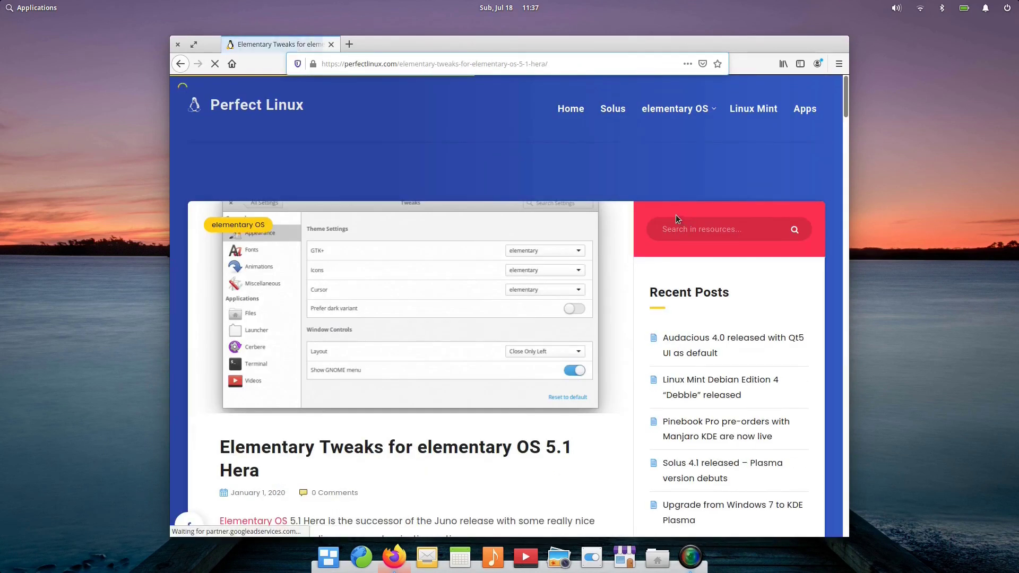
{"action": "left_click_drag", "start_coordinate": [845, 94], "coordinate": [873, 171]}
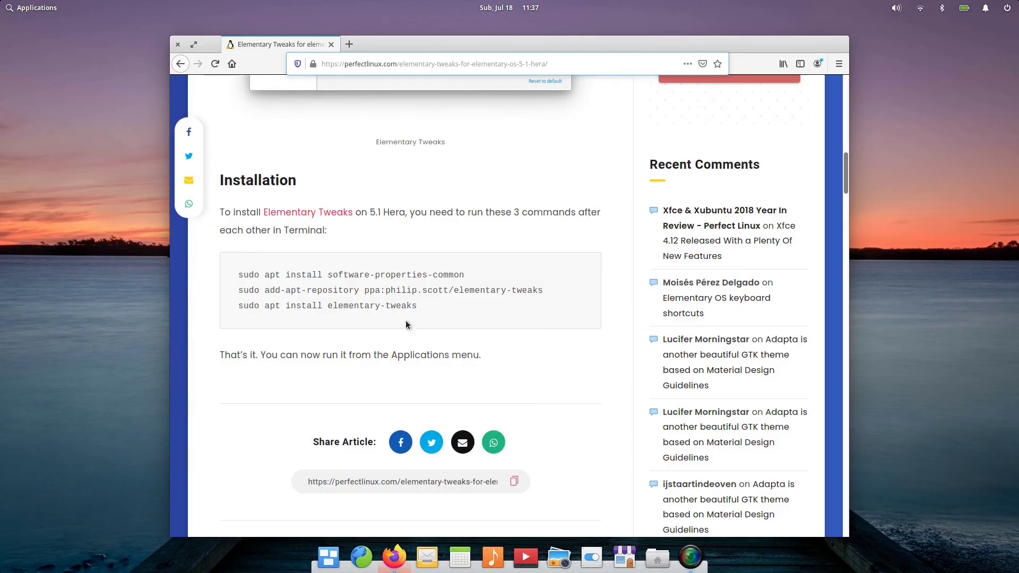
{"action": "left_click_drag", "start_coordinate": [238, 274], "coordinate": [411, 305]}
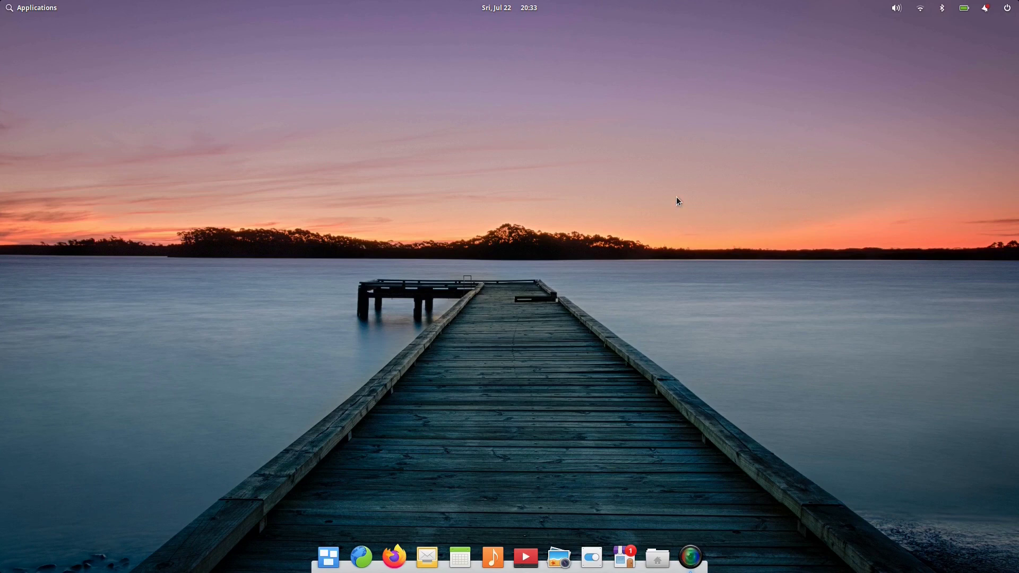
Step: Open the file manager, view the Home folder, and close the window
{"action": "left_click", "coordinate": [657, 557]}
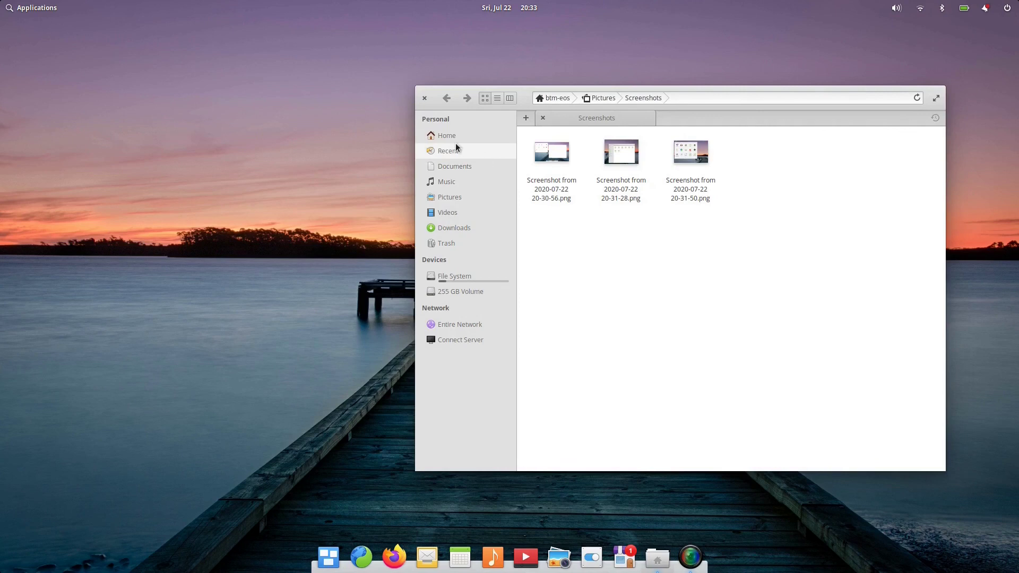
{"action": "left_click", "coordinate": [451, 139]}
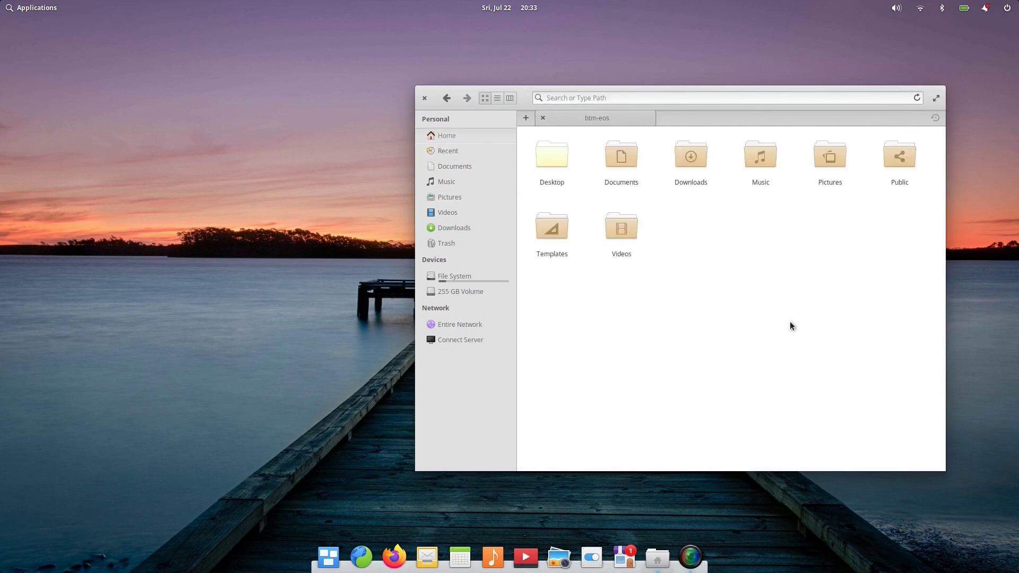
{"action": "left_click", "coordinate": [425, 98]}
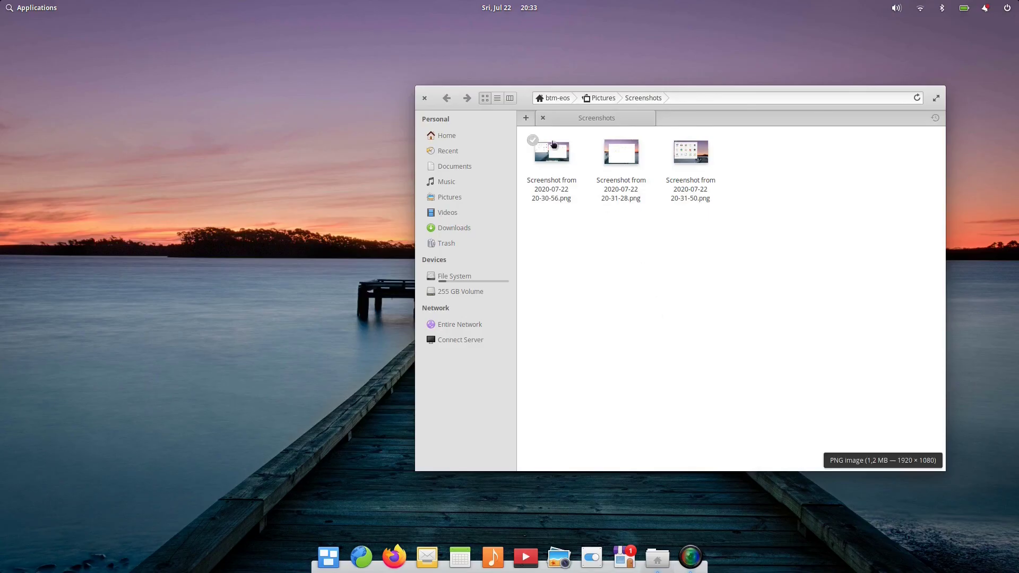
Step: Review the available file actions for each of the three images in the Pictures/Screenshots folder
{"action": "right_click", "coordinate": [552, 147]}
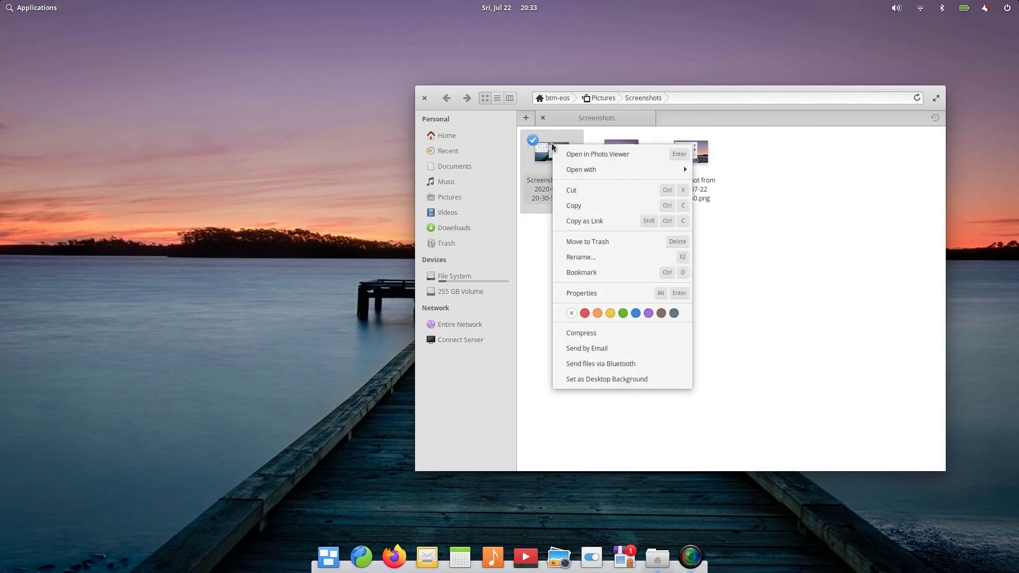
{"action": "left_click", "coordinate": [869, 241]}
{"action": "right_click", "coordinate": [621, 153]}
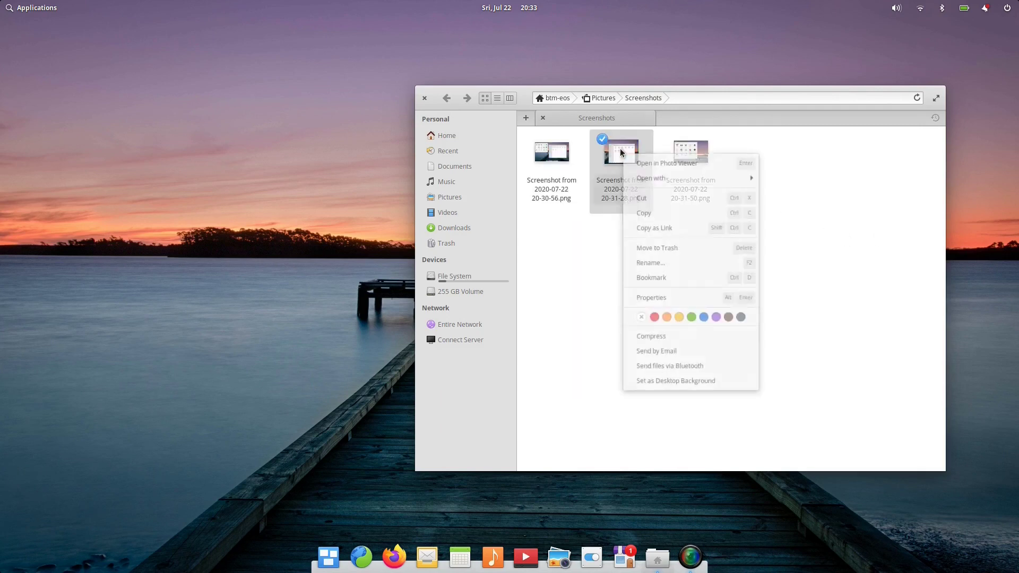
{"action": "left_click", "coordinate": [902, 316]}
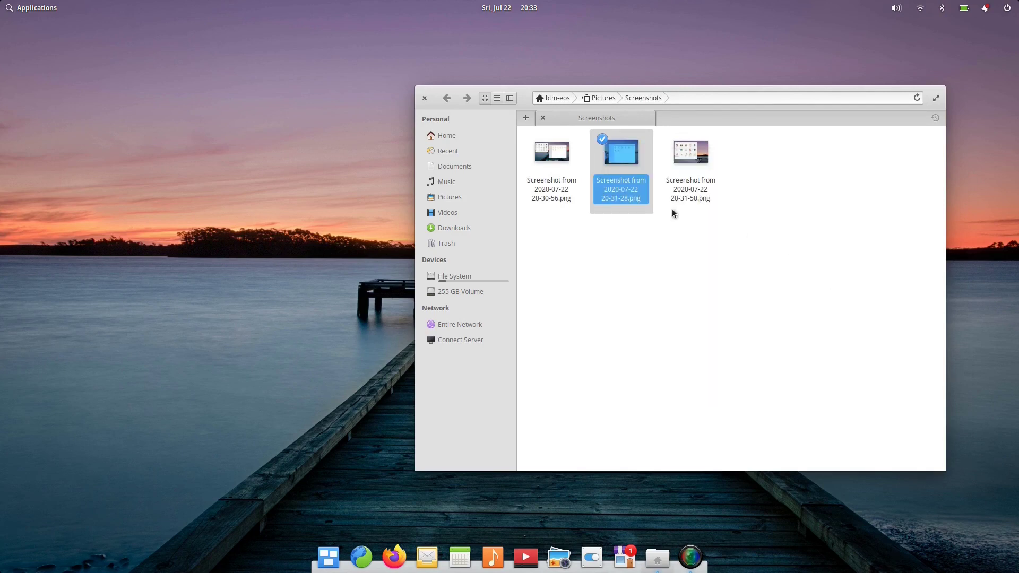
{"action": "right_click", "coordinate": [682, 147]}
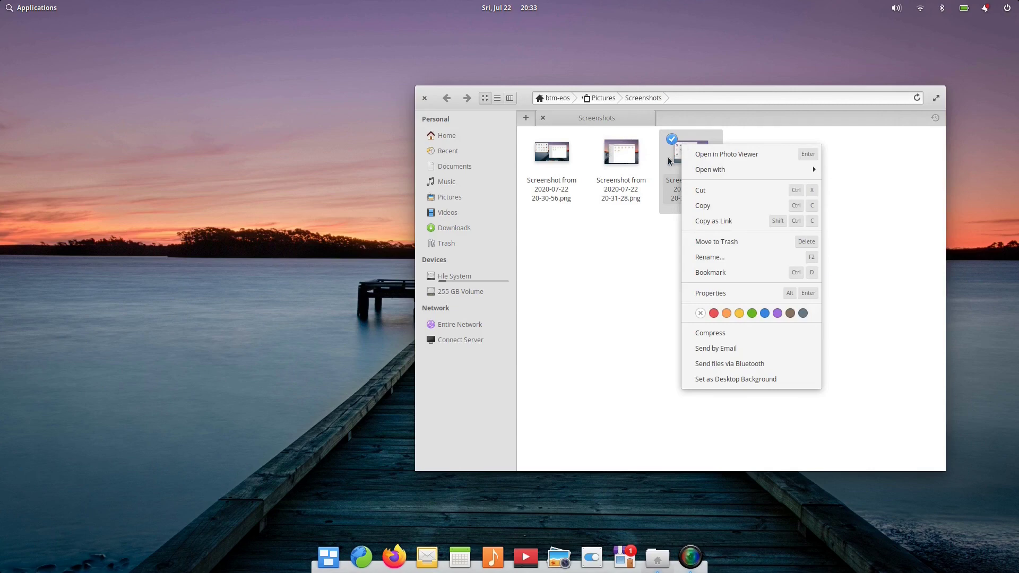